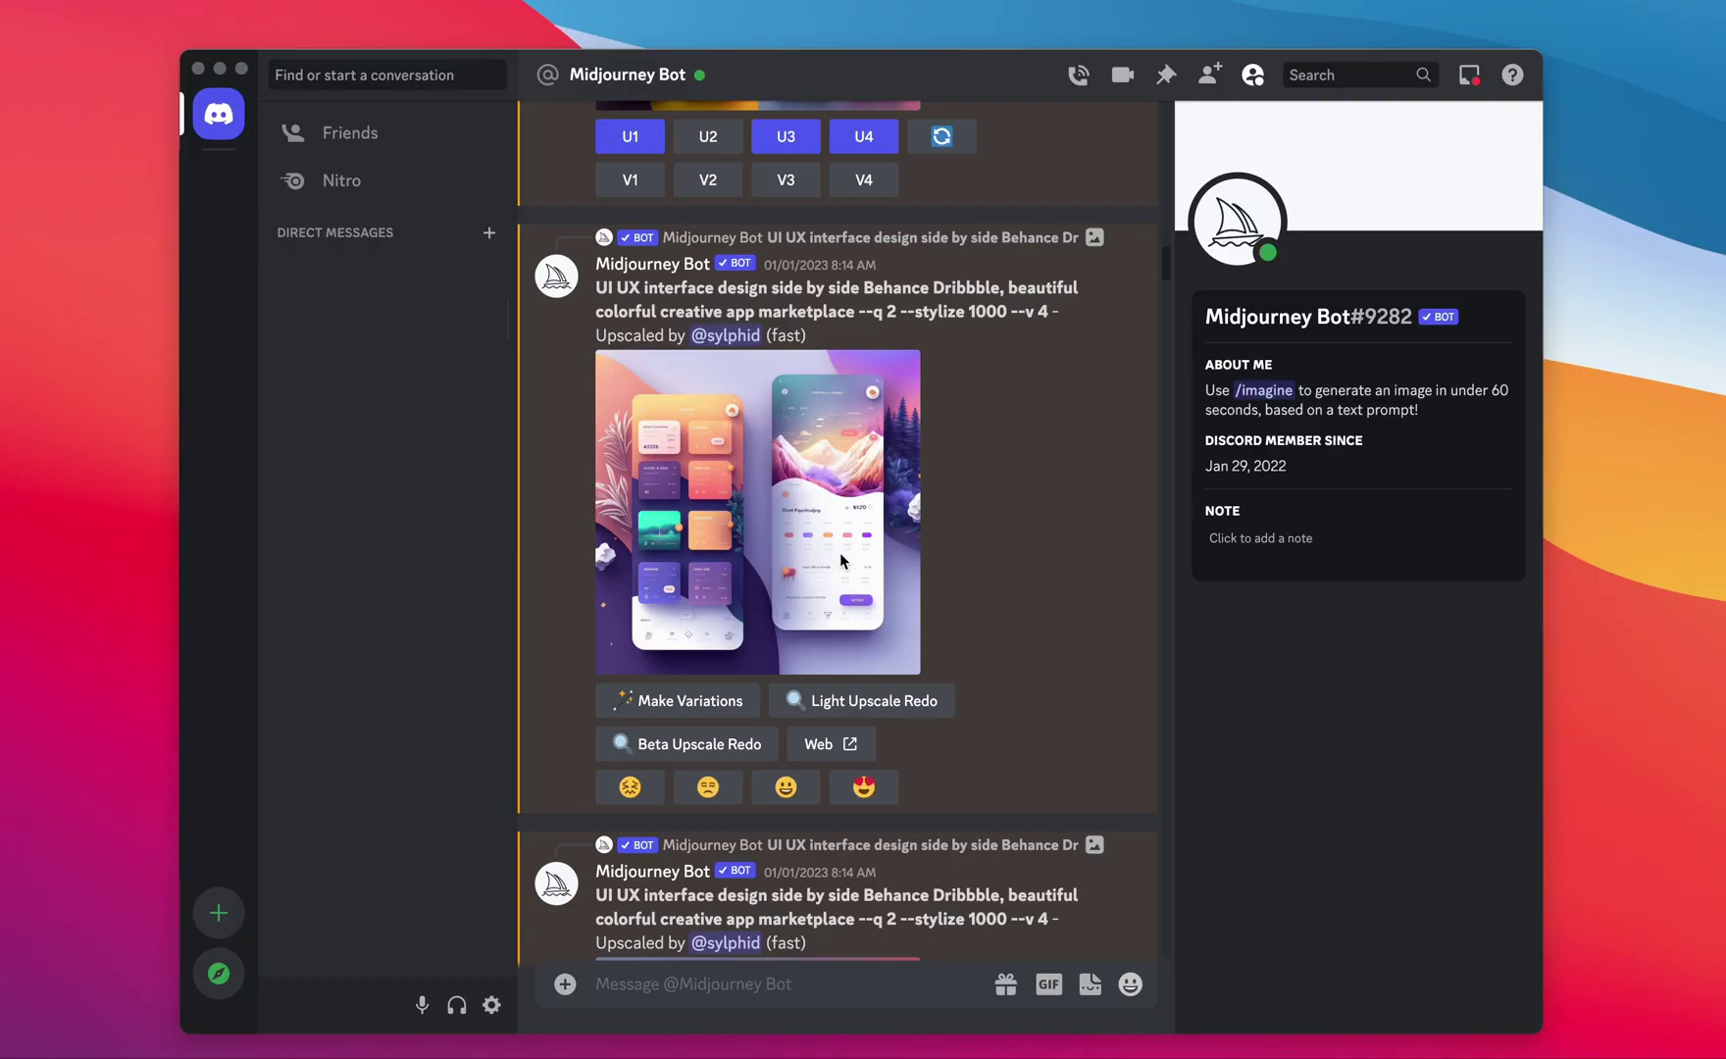
left_click(702, 568)
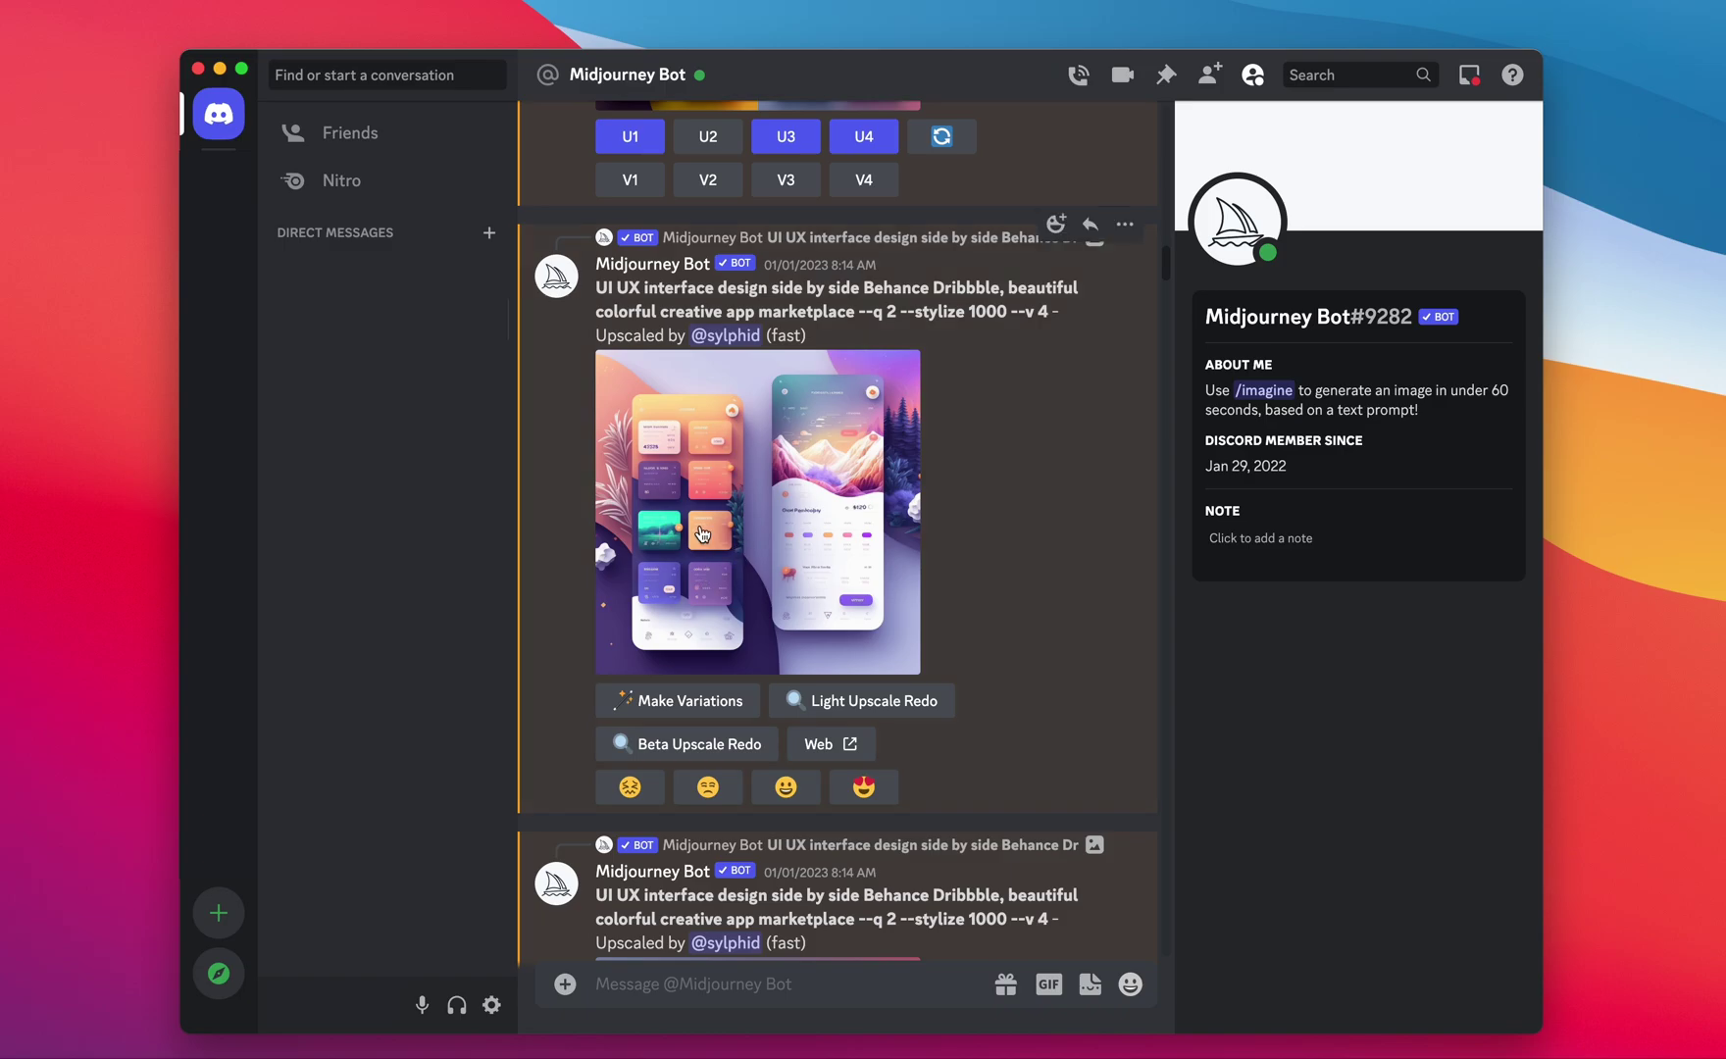
left_click(702, 532)
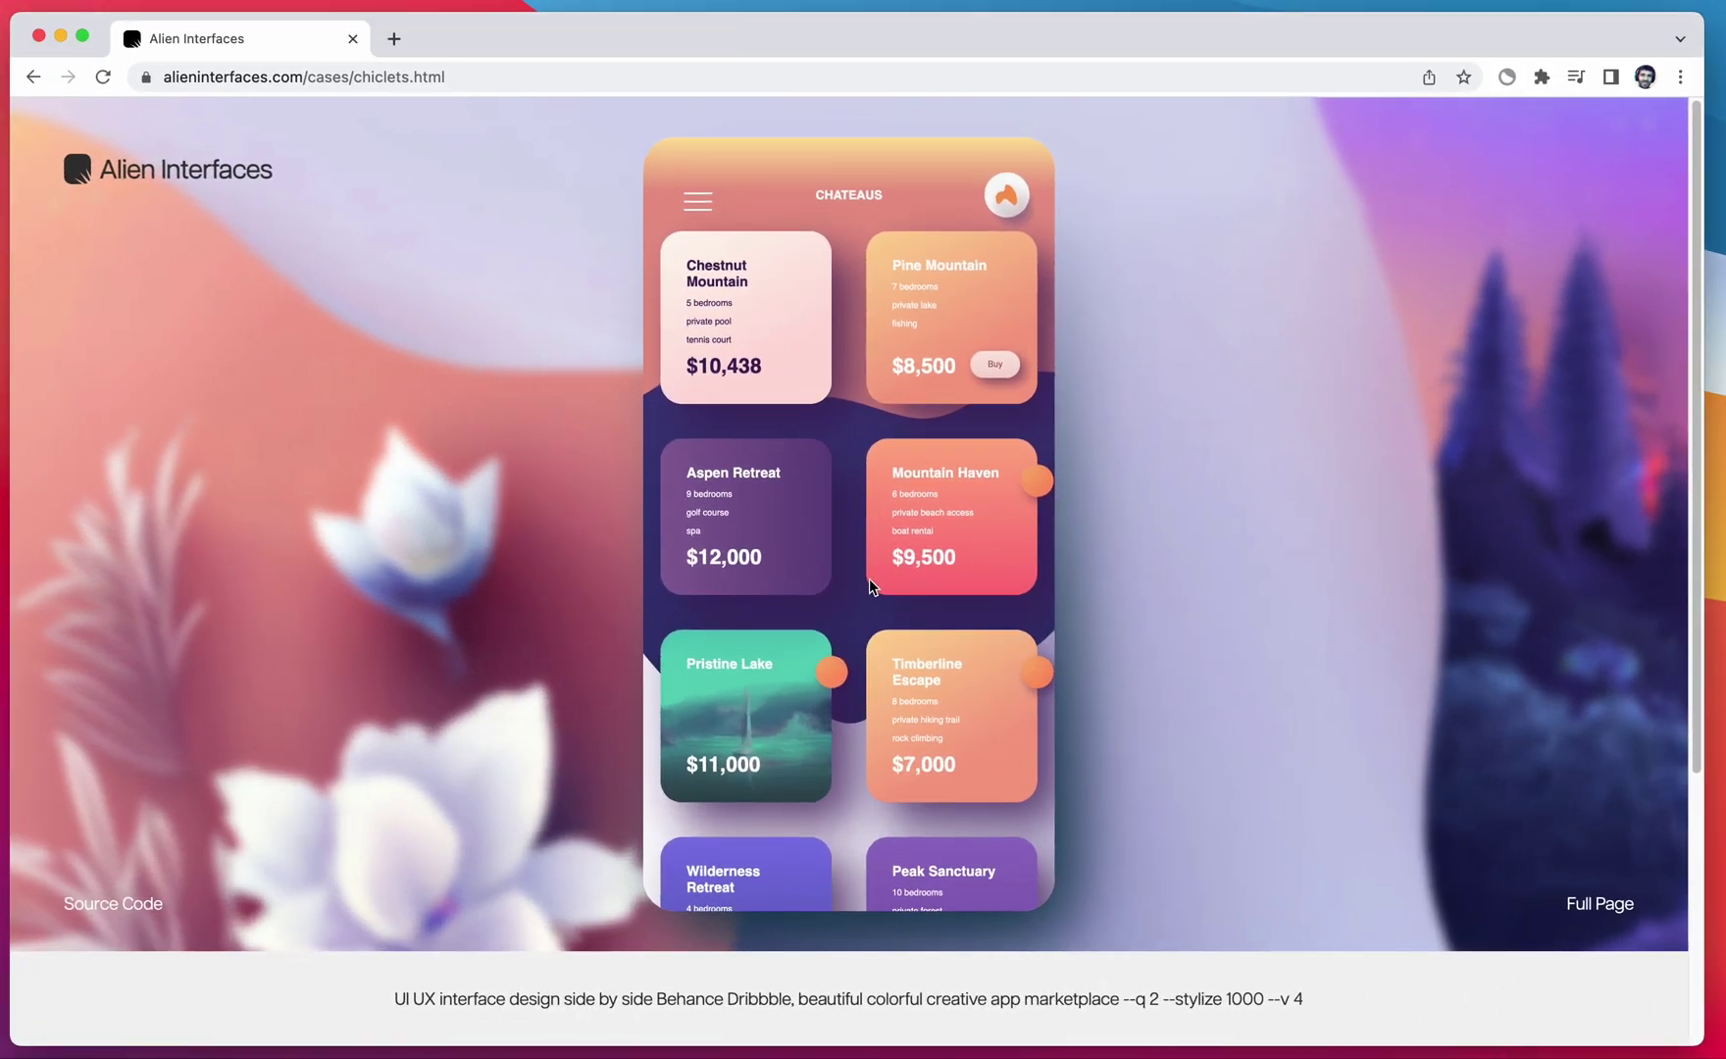
Look through the property cards in the finished Chateaus interface on the Alien Interfaces page.
scroll(869, 579, "down", 4)
scroll(869, 581, "up", 4)
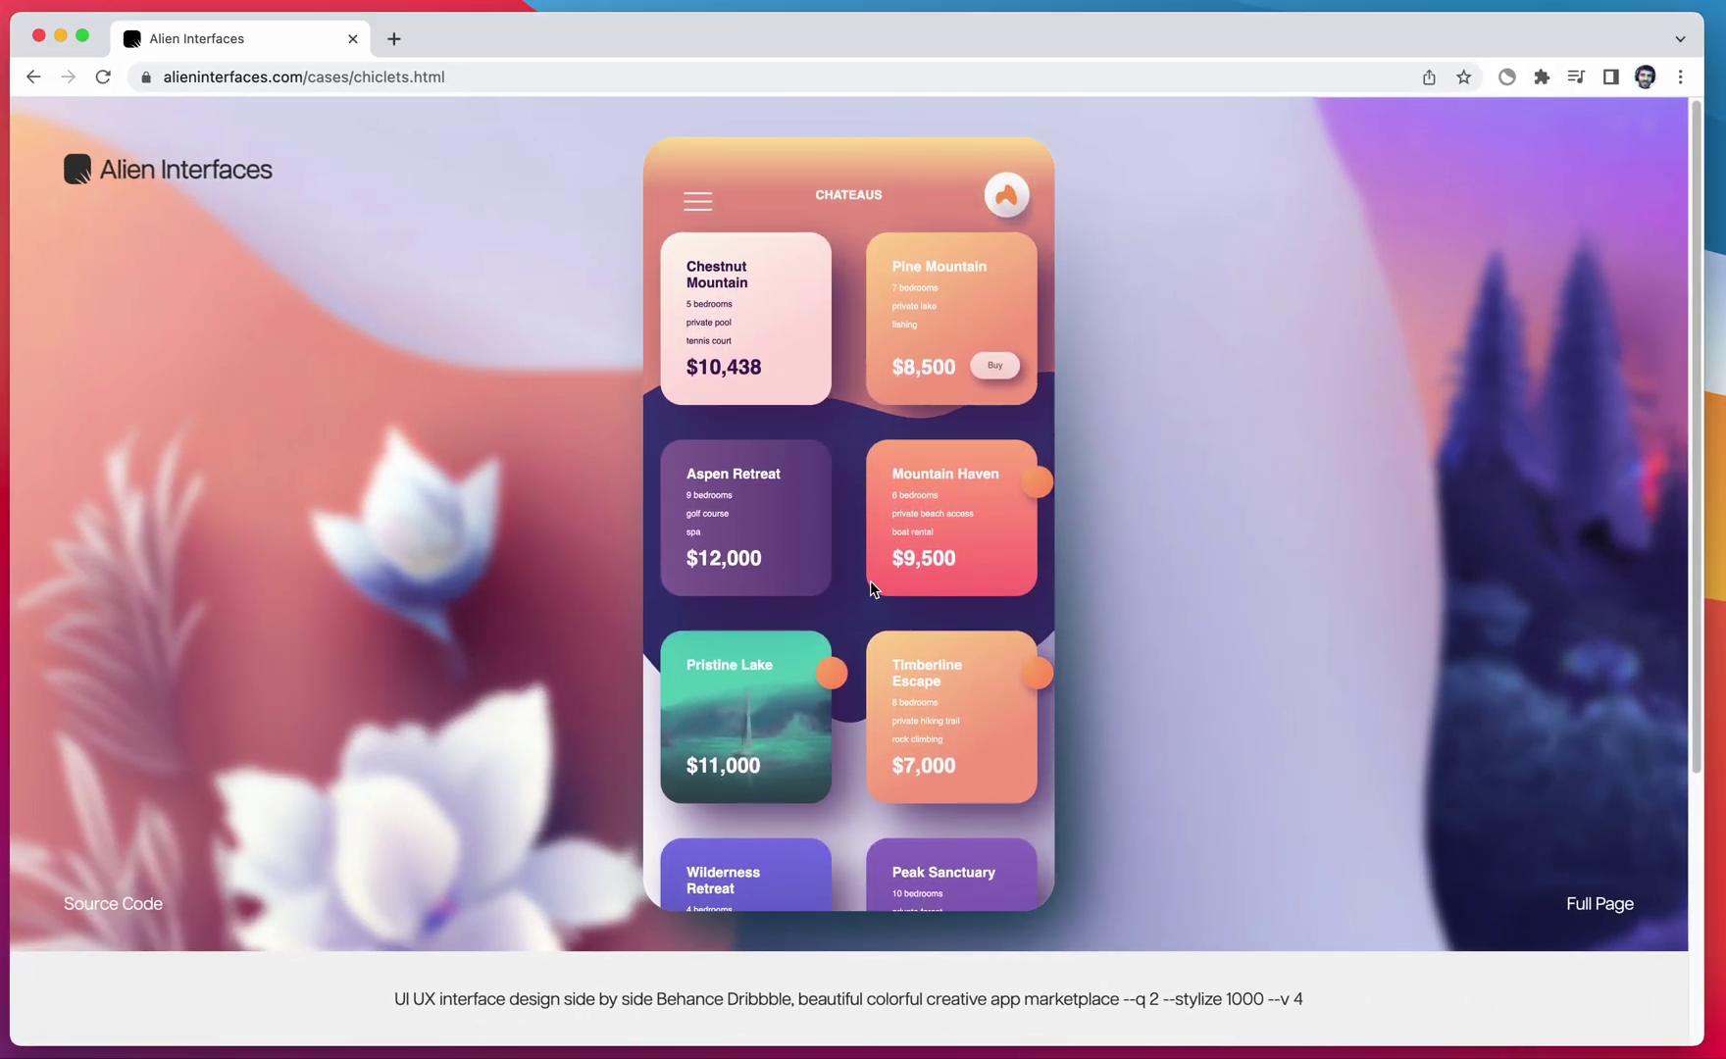
scroll(870, 581, "down", 4)
scroll(869, 582, "up", 2)
scroll(870, 581, "up", 2)
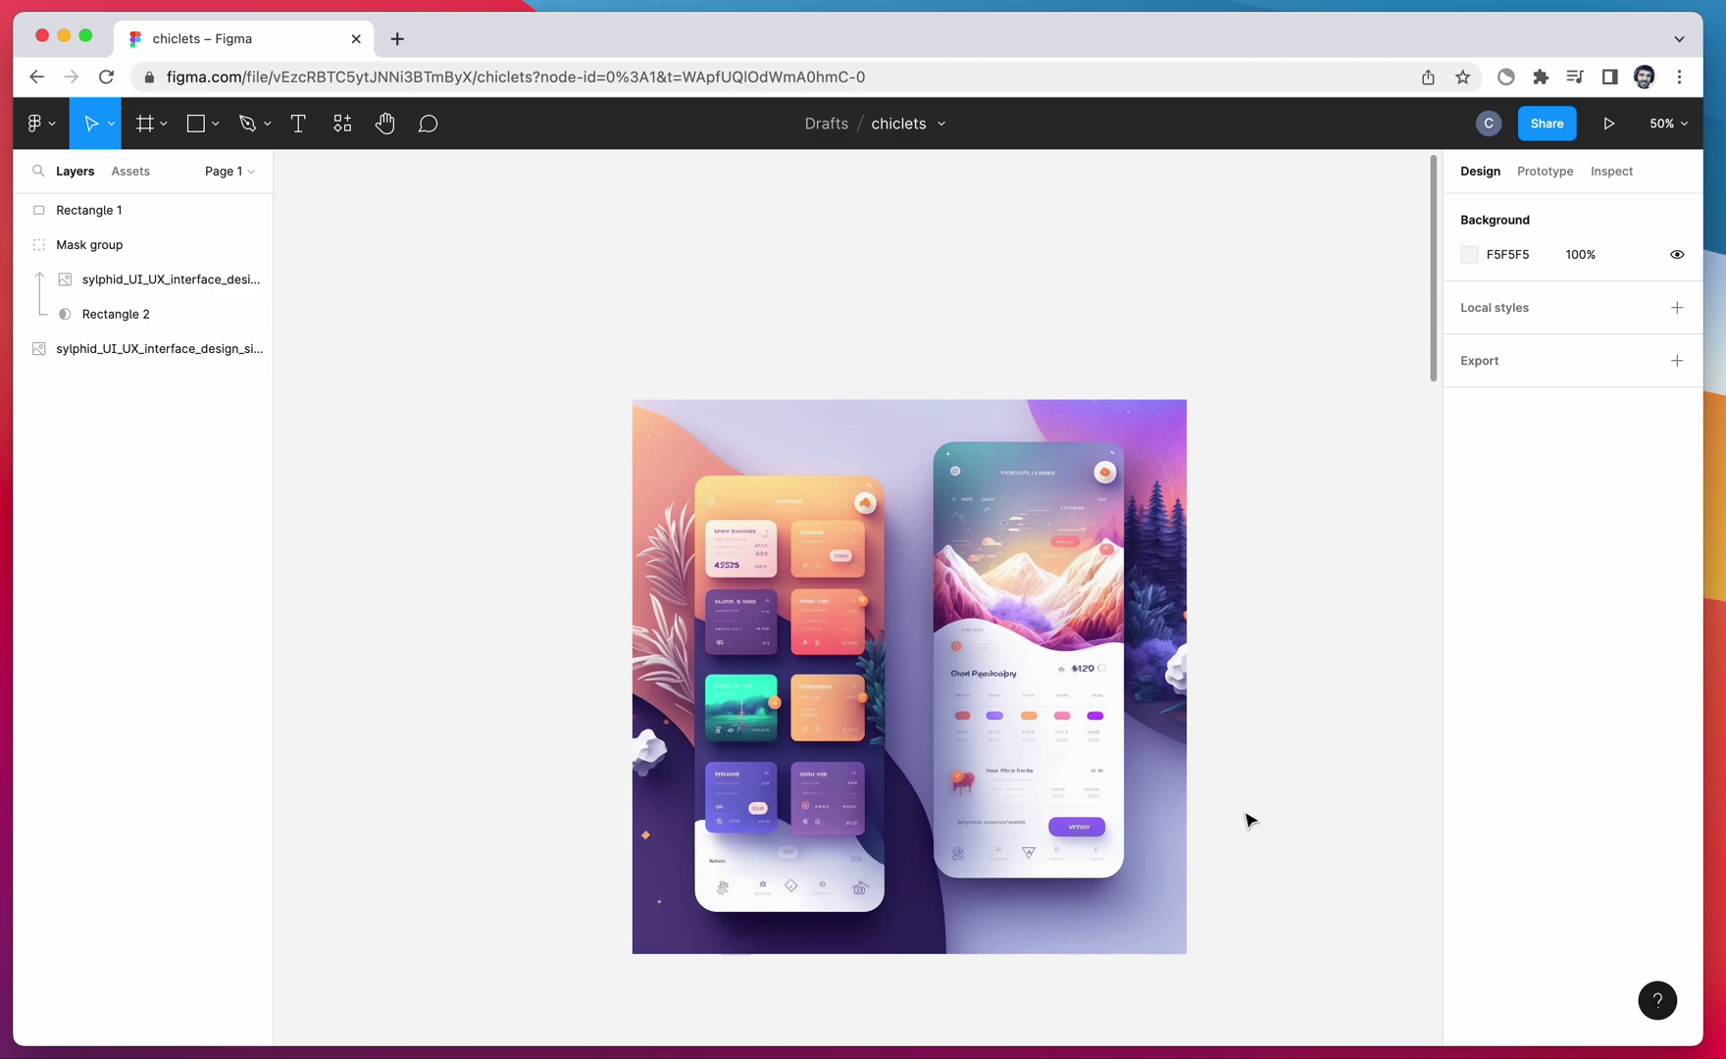
Draw a rectangle of about 134 × 108 over the pale first card and round its corners to 13.
key("r")
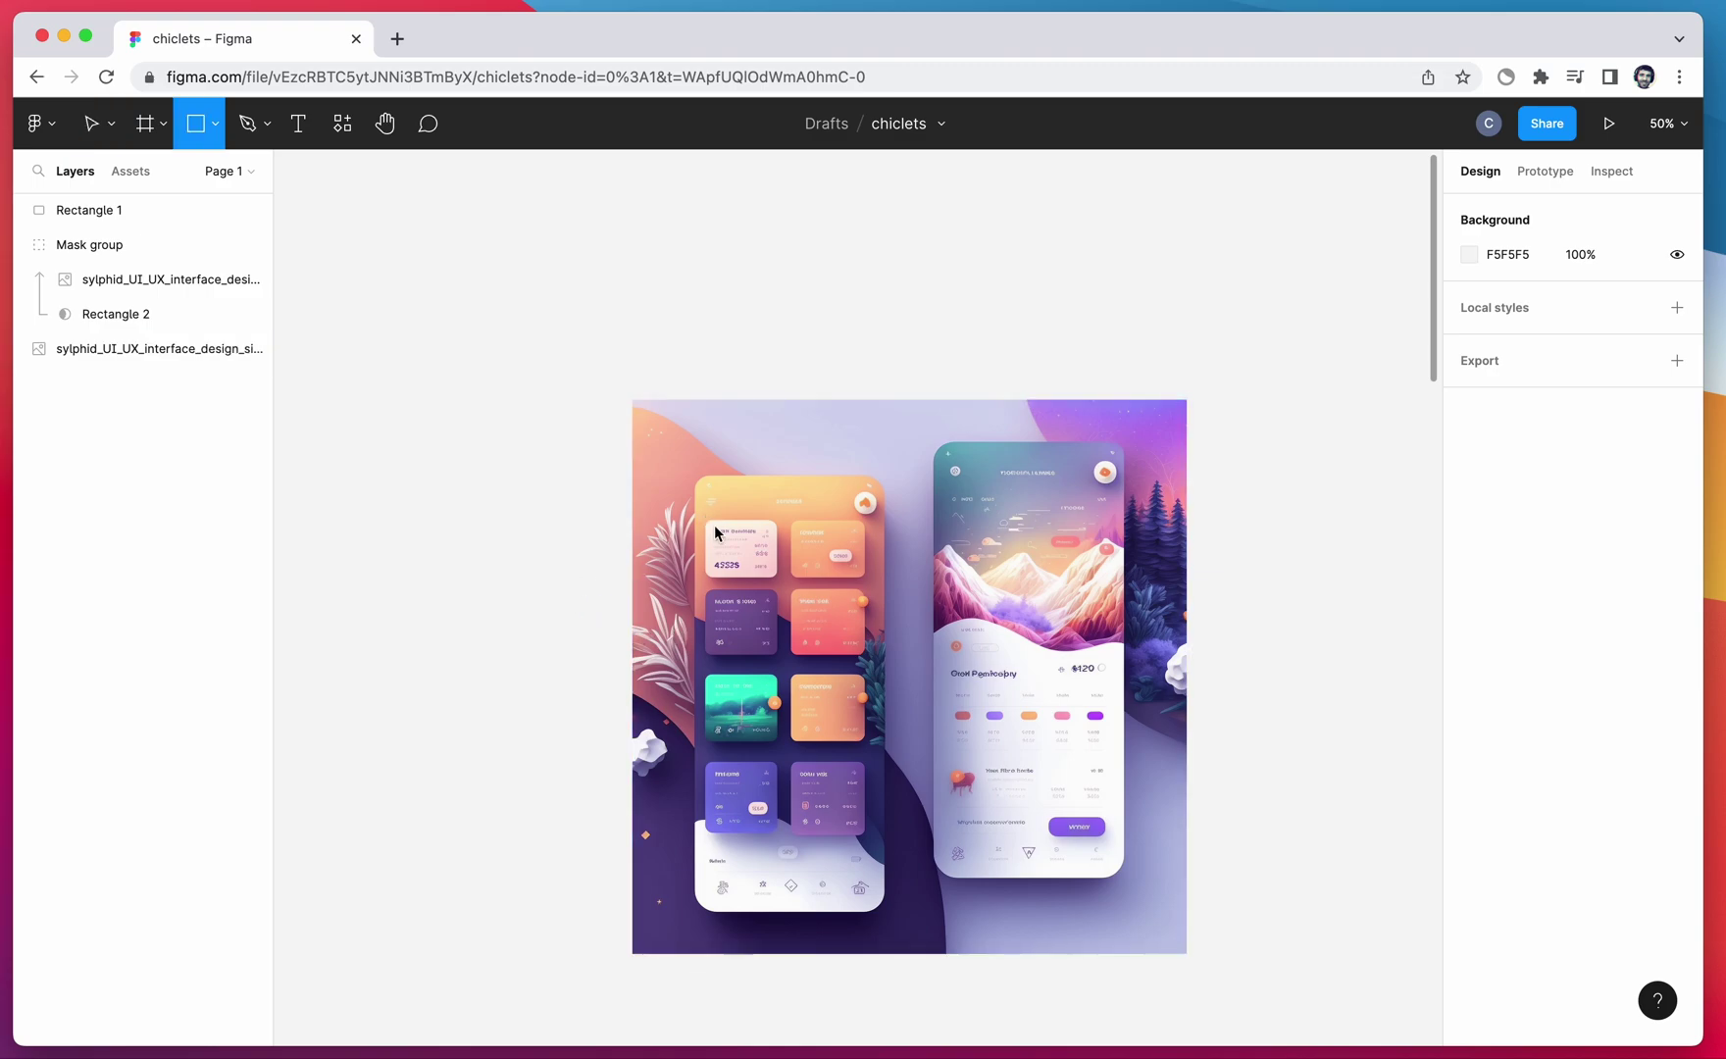
left_click_drag(705, 519, 776, 577)
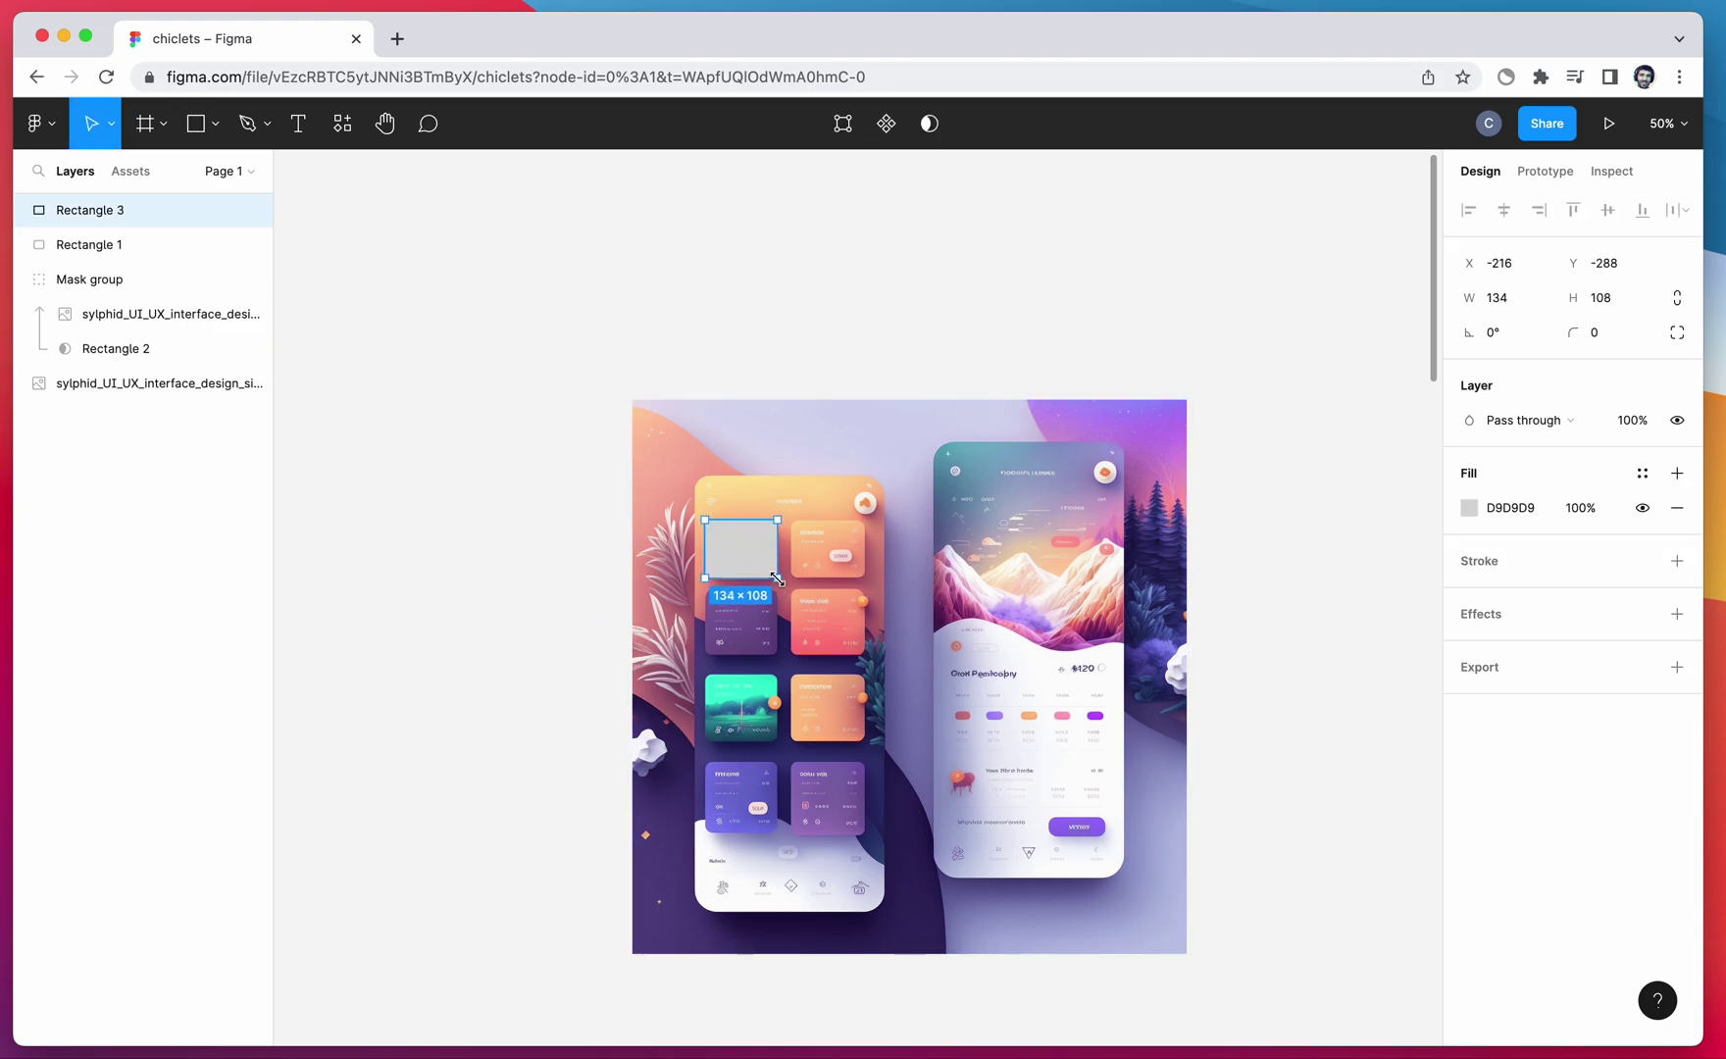
key("shift+2")
left_click_drag(1574, 332, 1515, 313)
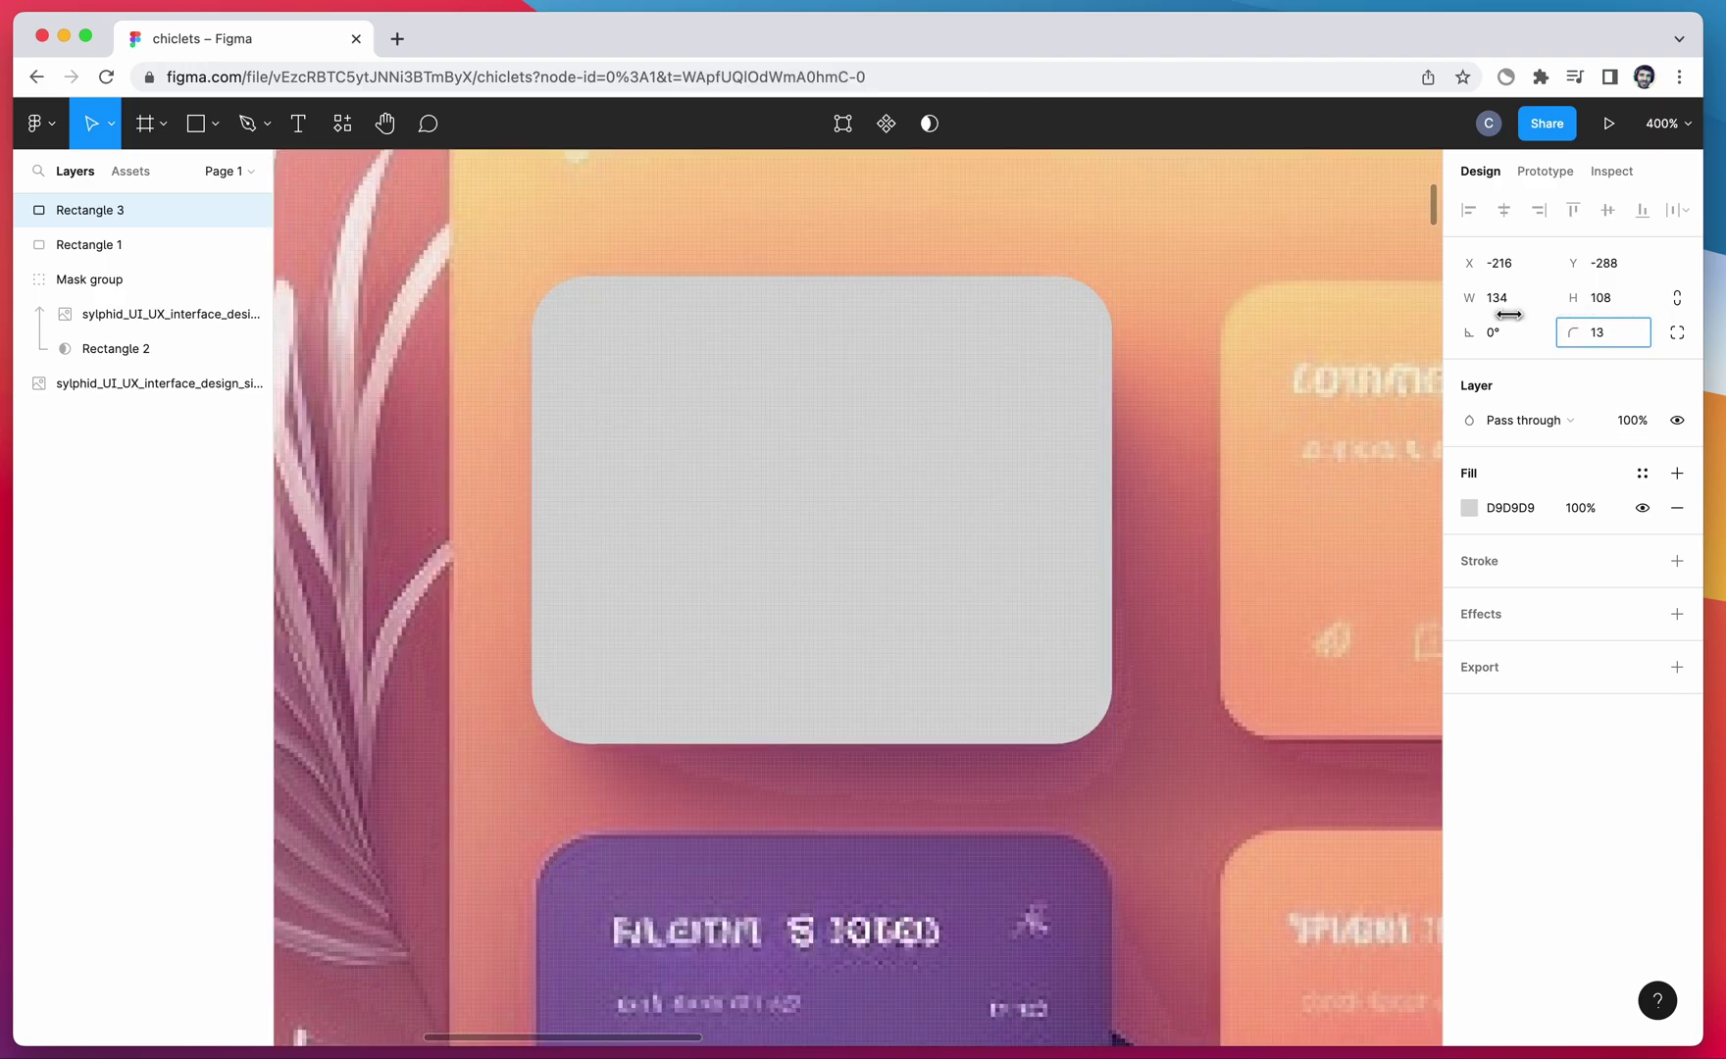
Move the rounded rectangle horizontally off the pale source card to X -346, so it sits beside it.
left_click_drag(986, 569, 482, 556)
key("space")
left_click_drag(693, 544, 1072, 546)
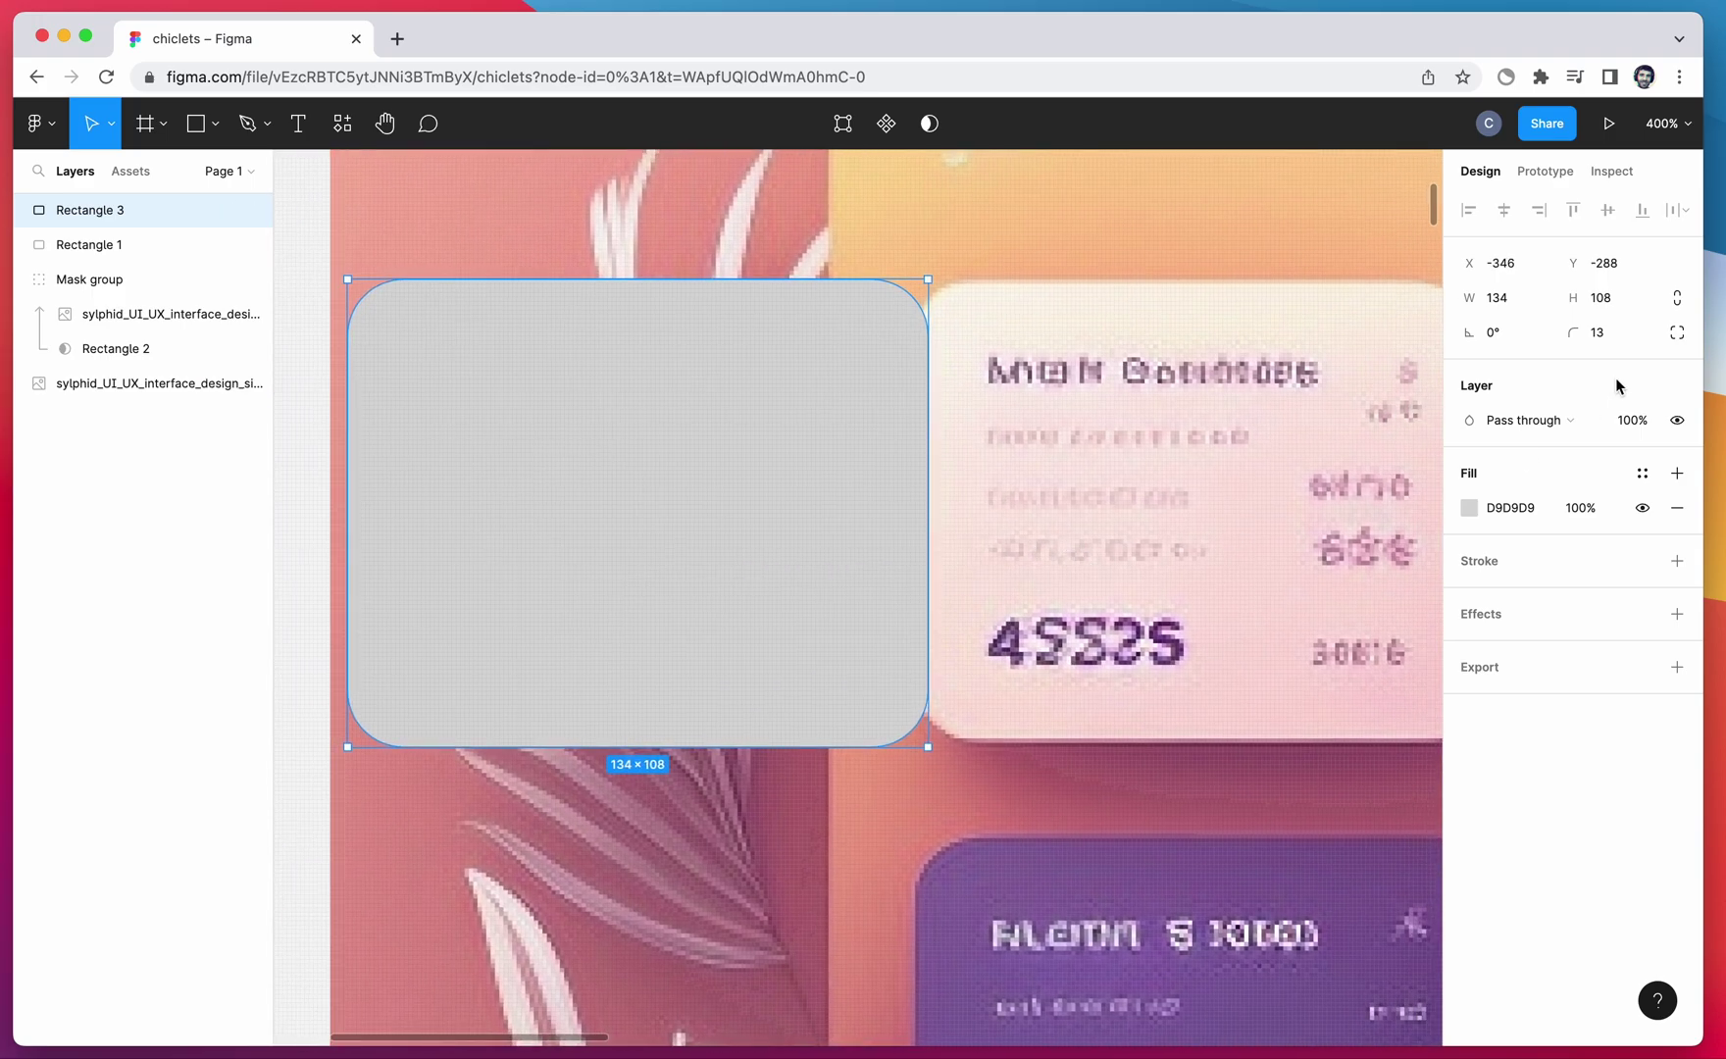
Change the rectangle's fill to a linear gradient and sample its start color FDF6EC from the pale card's upper edge.
left_click(1469, 508)
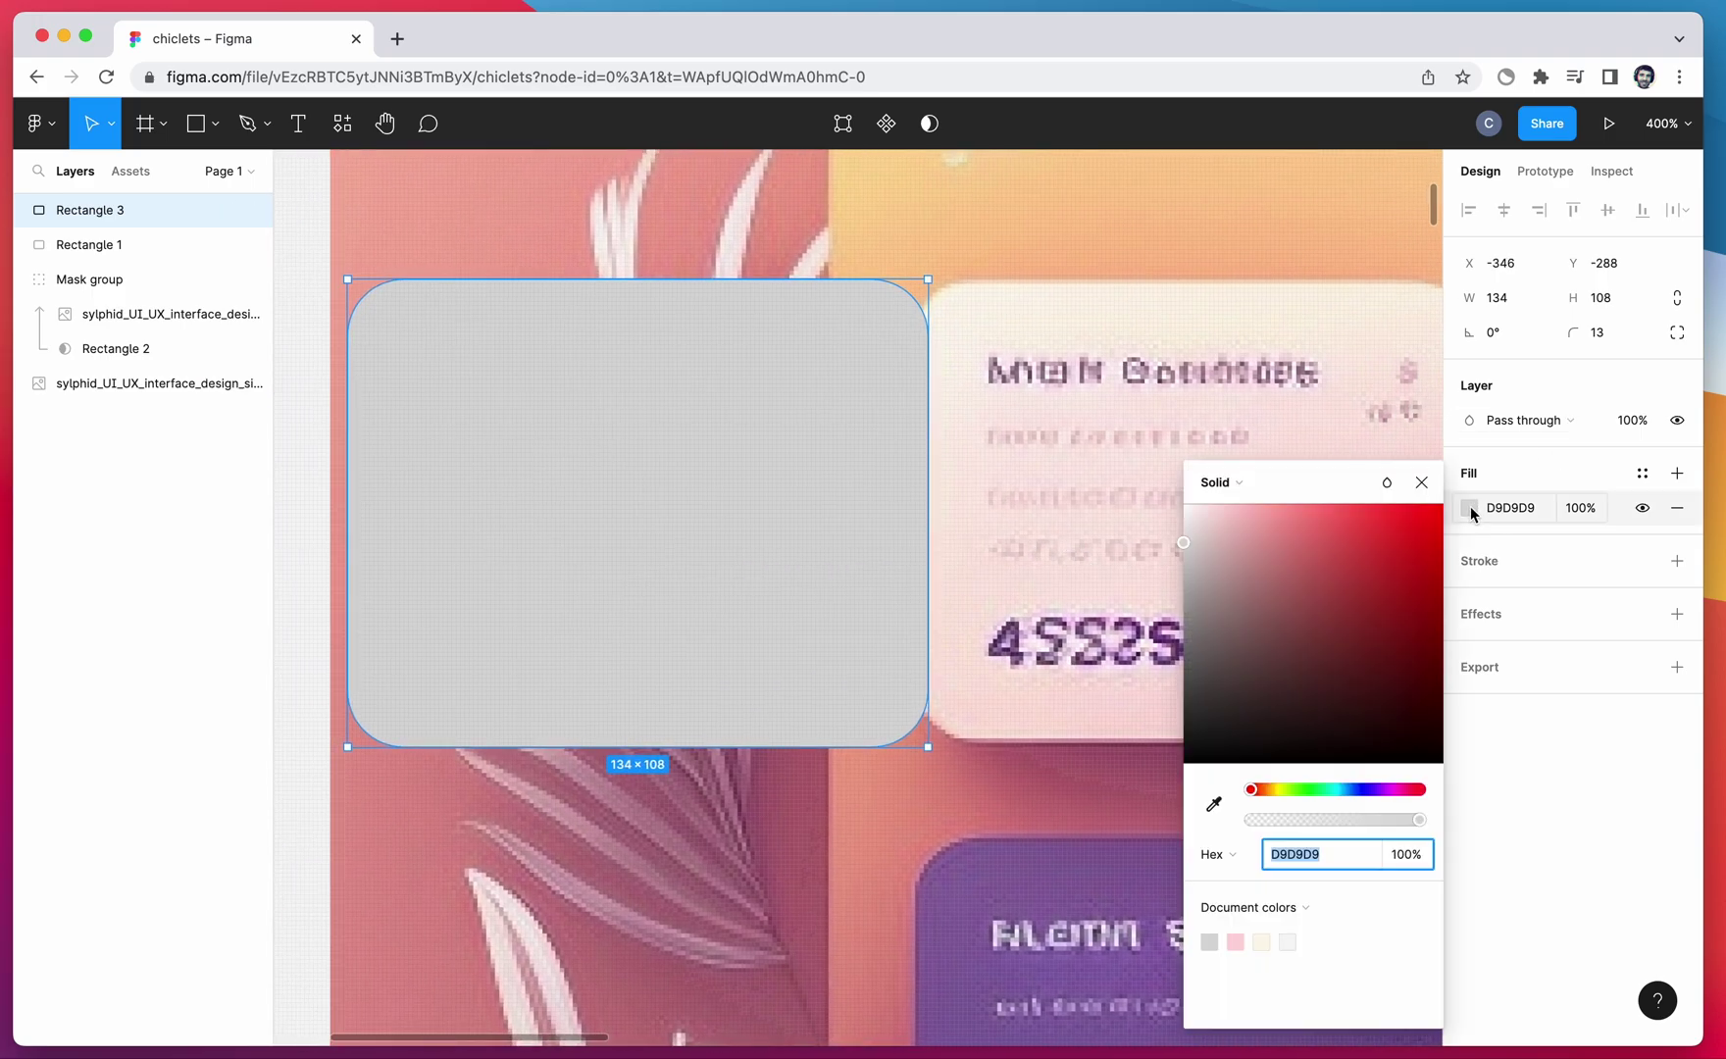
left_click(1219, 484)
left_click(1245, 508)
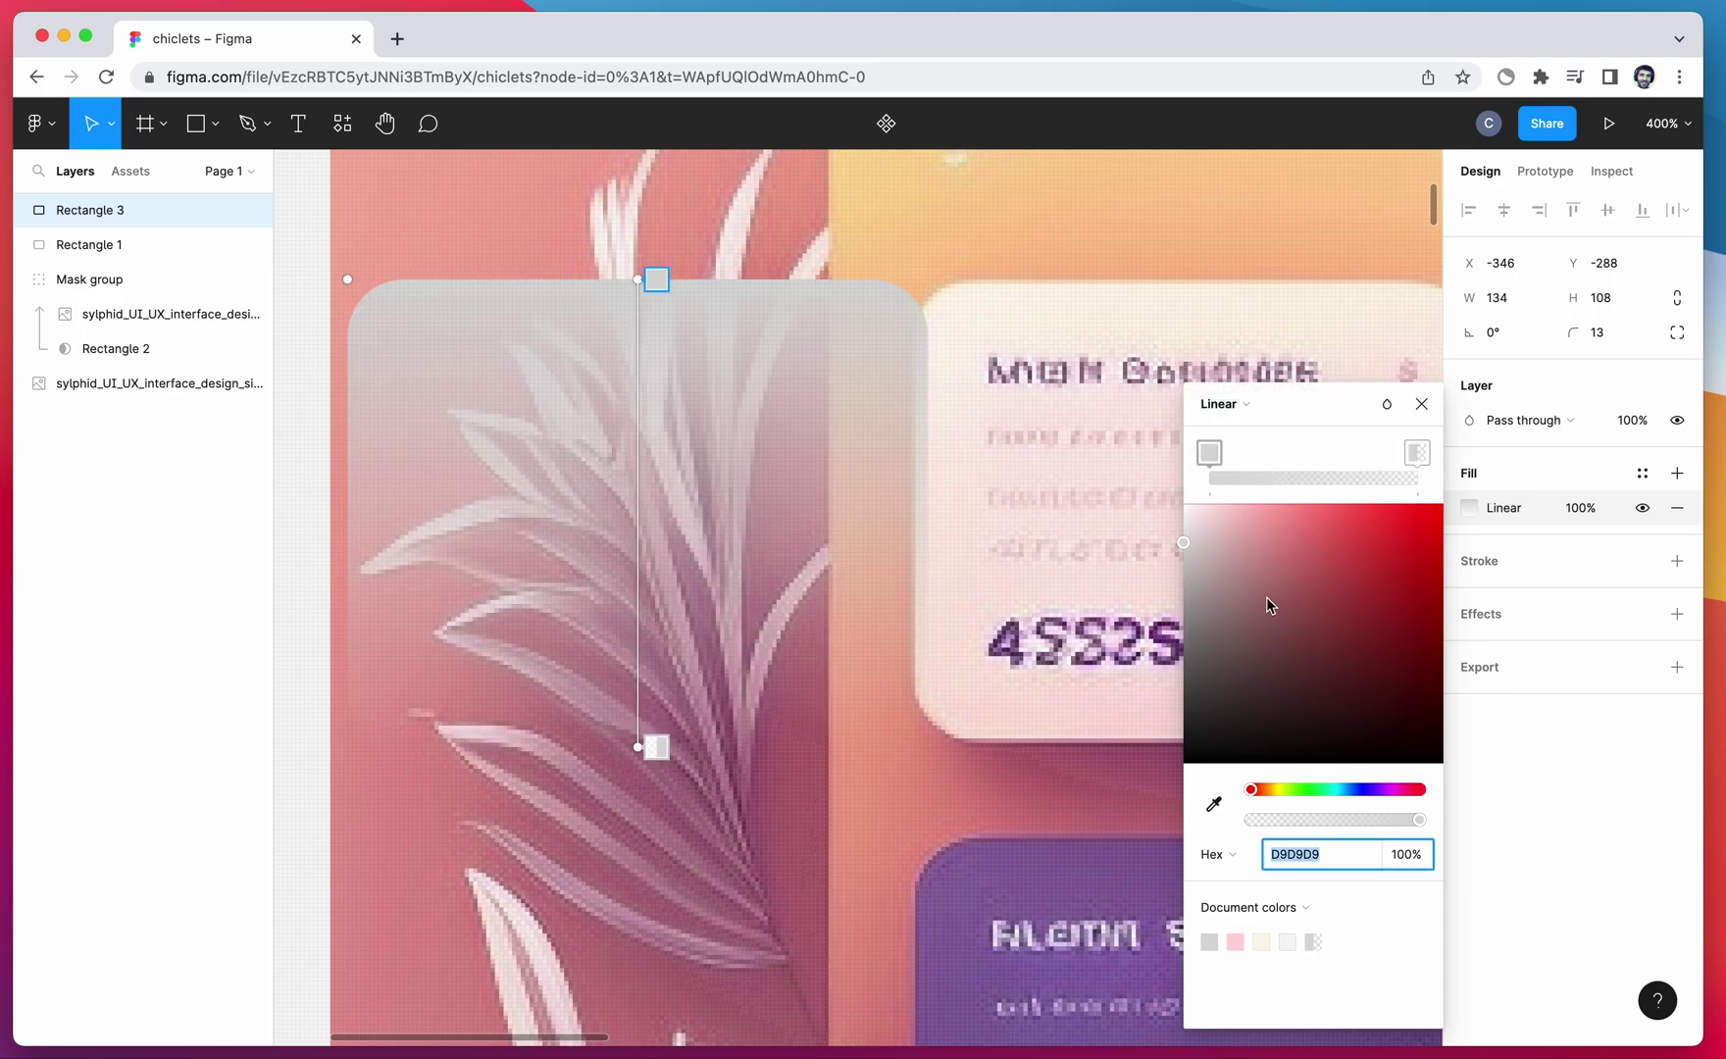
left_click(1214, 805)
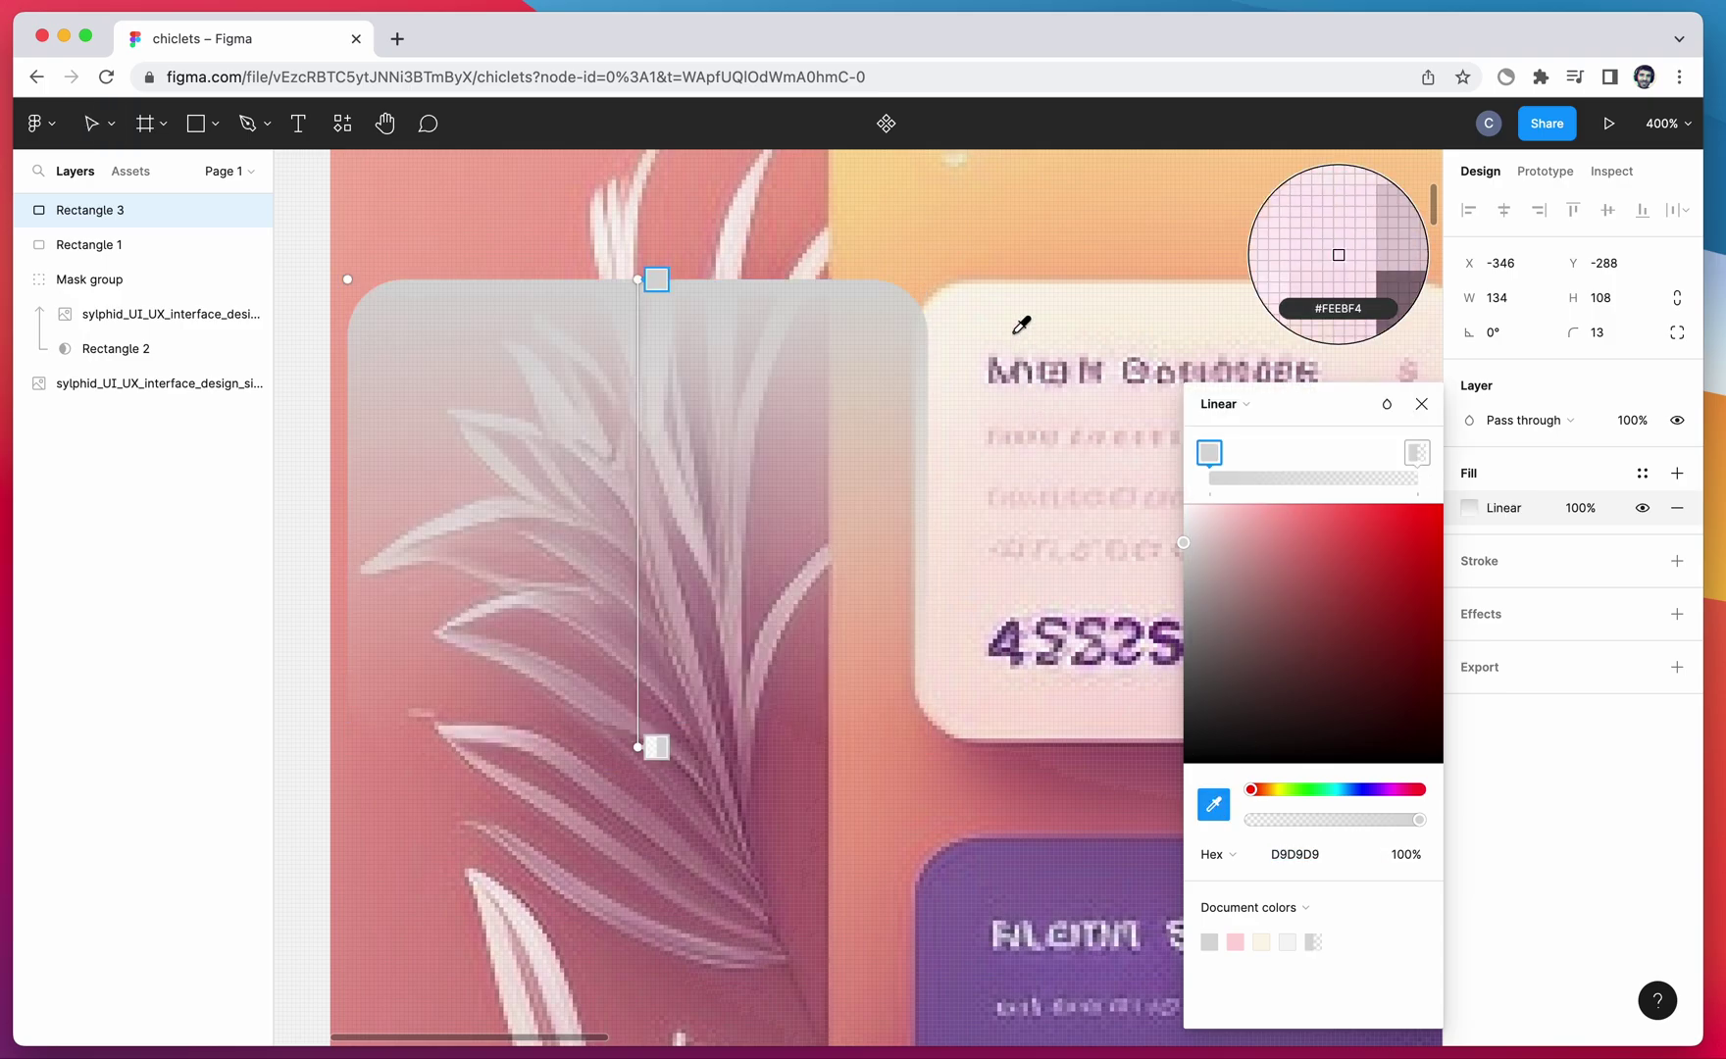
left_click(1026, 294)
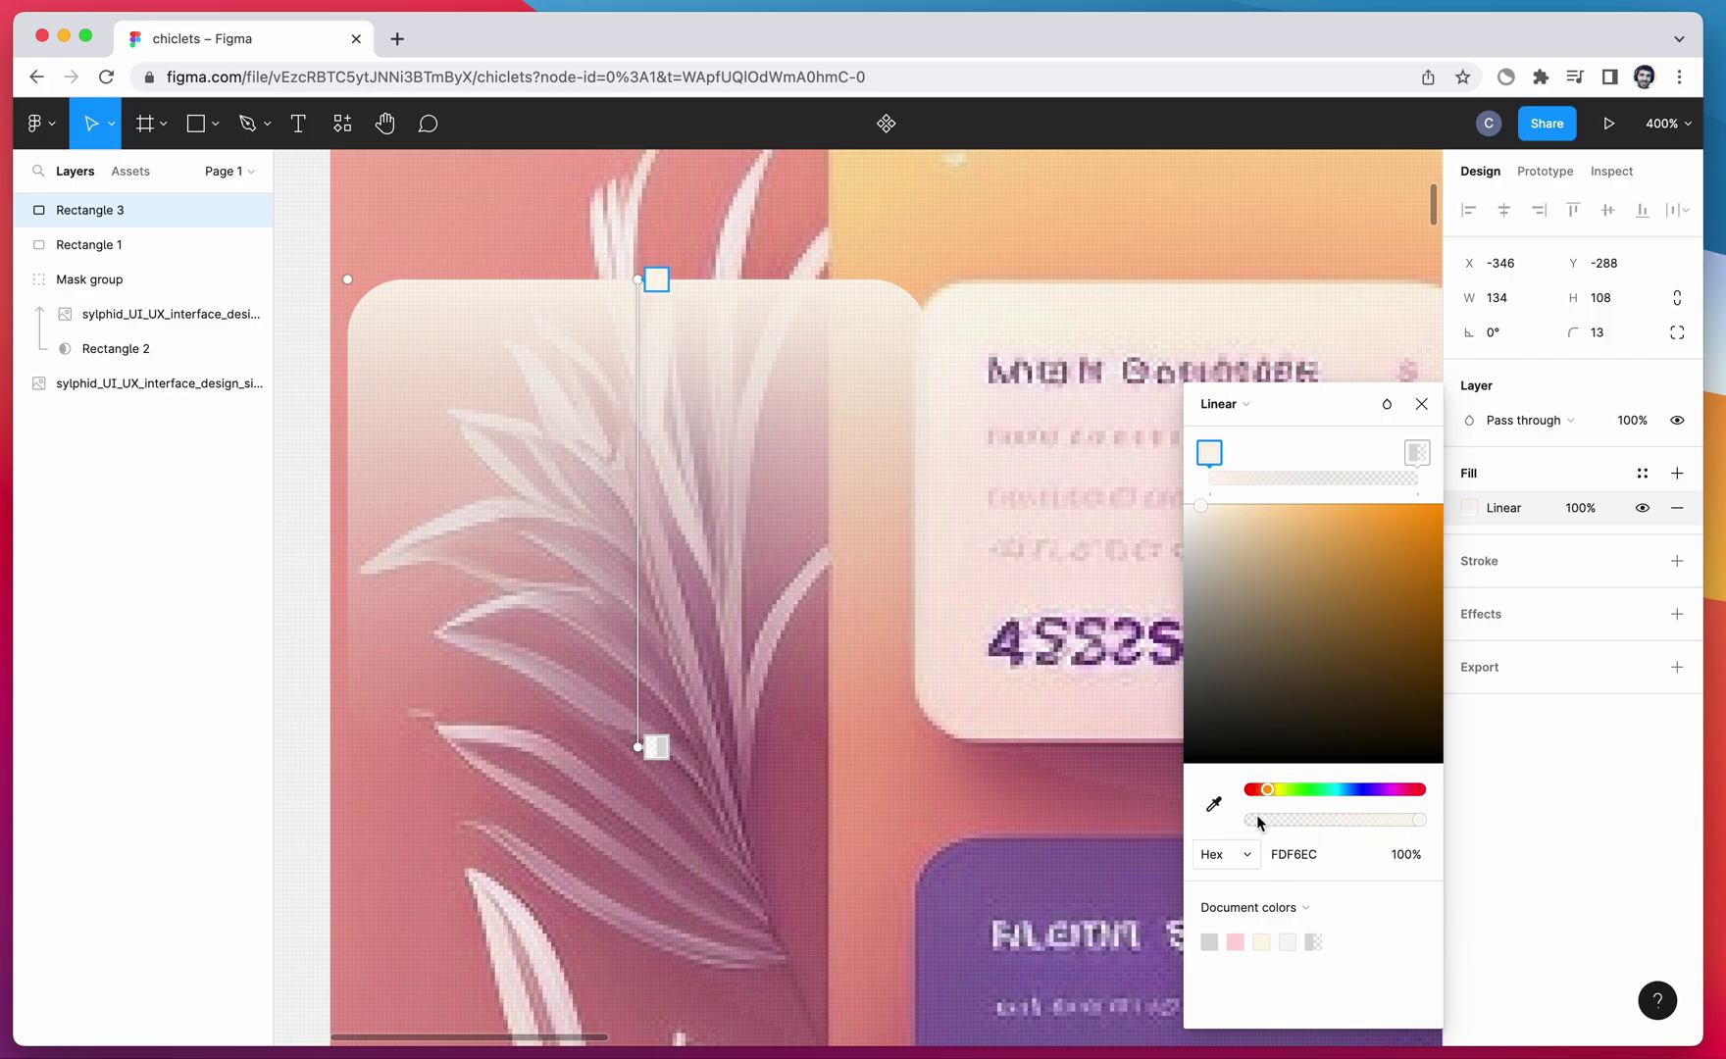
Set the gradient's end color to FEE2DC at 100% opacity, sampled from the pale card's lower edge.
left_click(1416, 452)
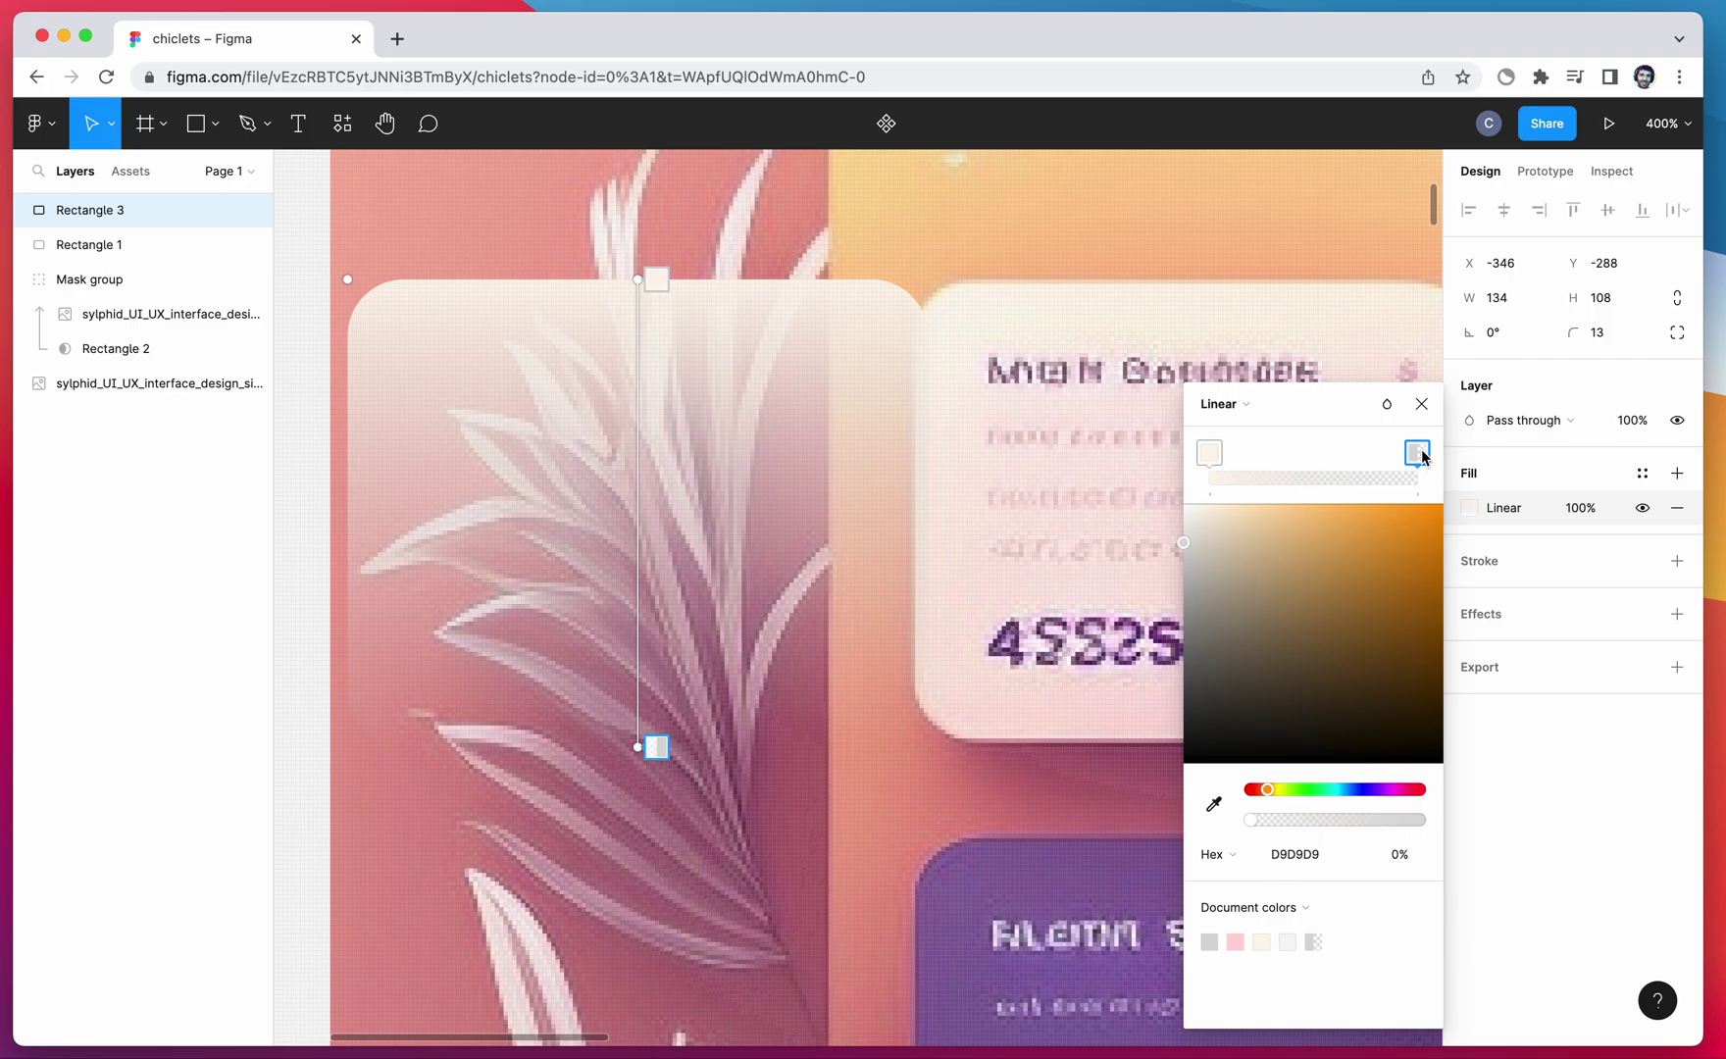
left_click(1214, 804)
left_click(1015, 730)
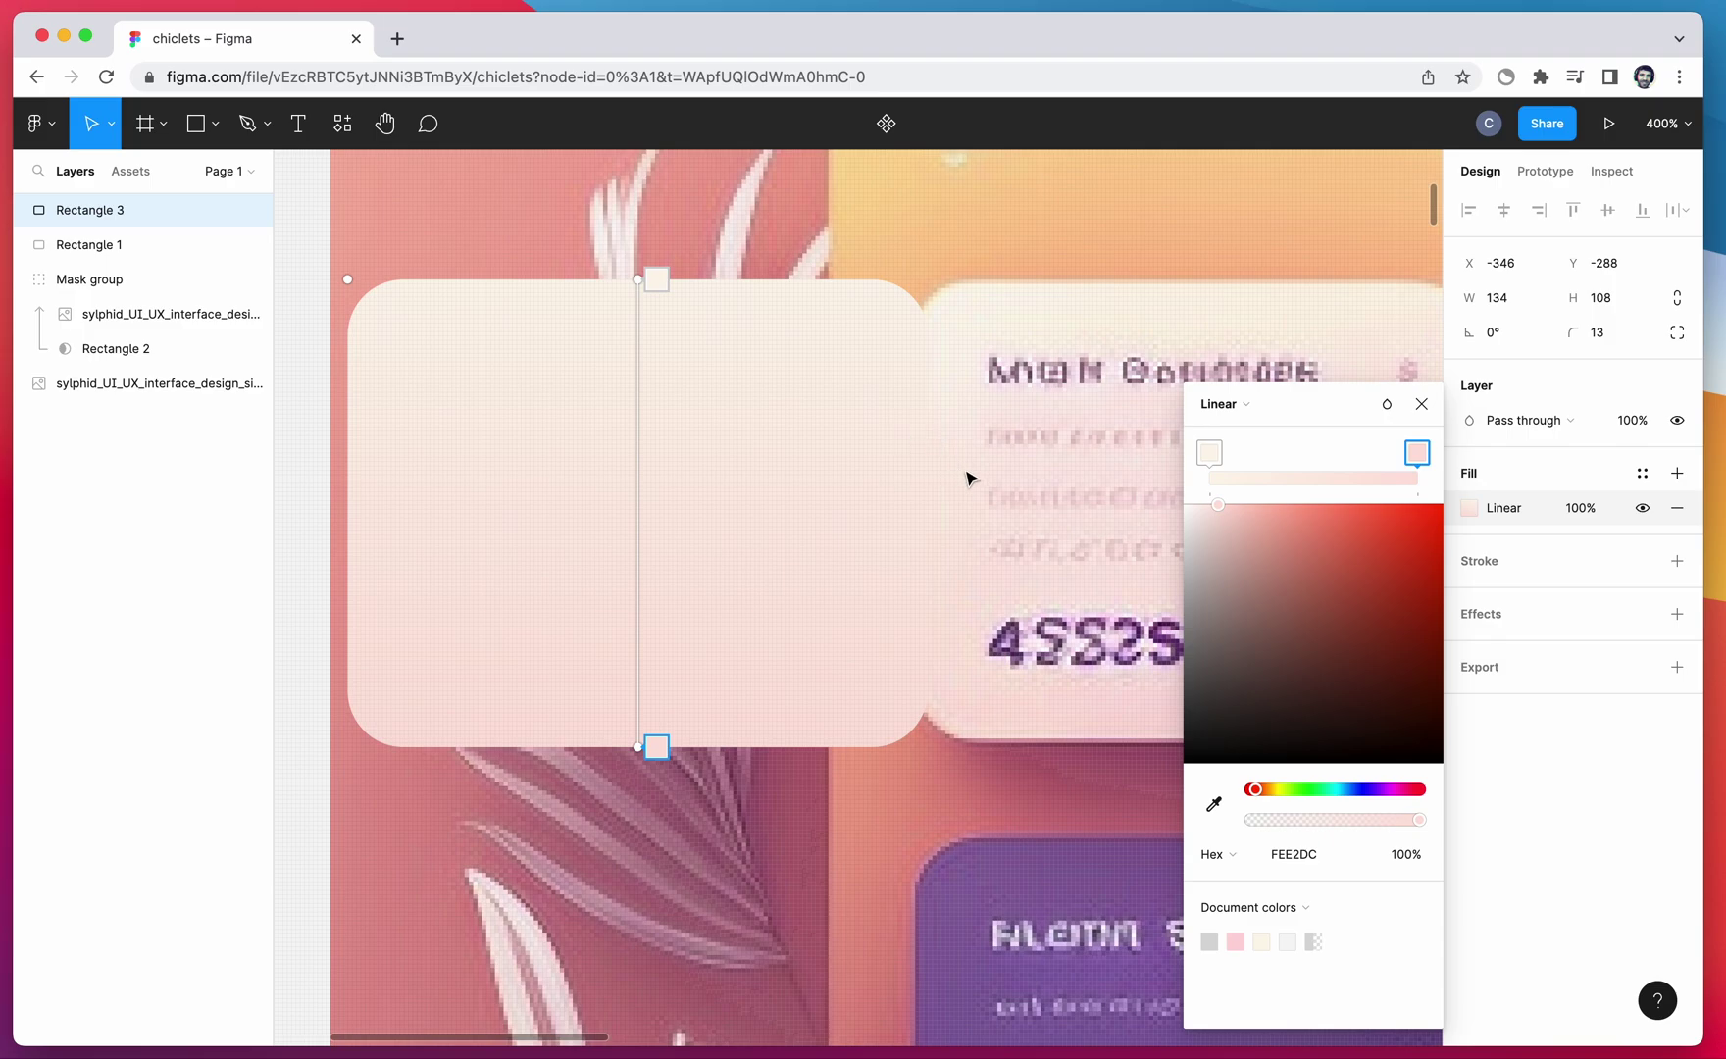
left_click(1421, 404)
Duplicate the card rectangle slightly down and to the right, and fill the copy with purple 7A5390 sampled from the purple card.
key("minus")
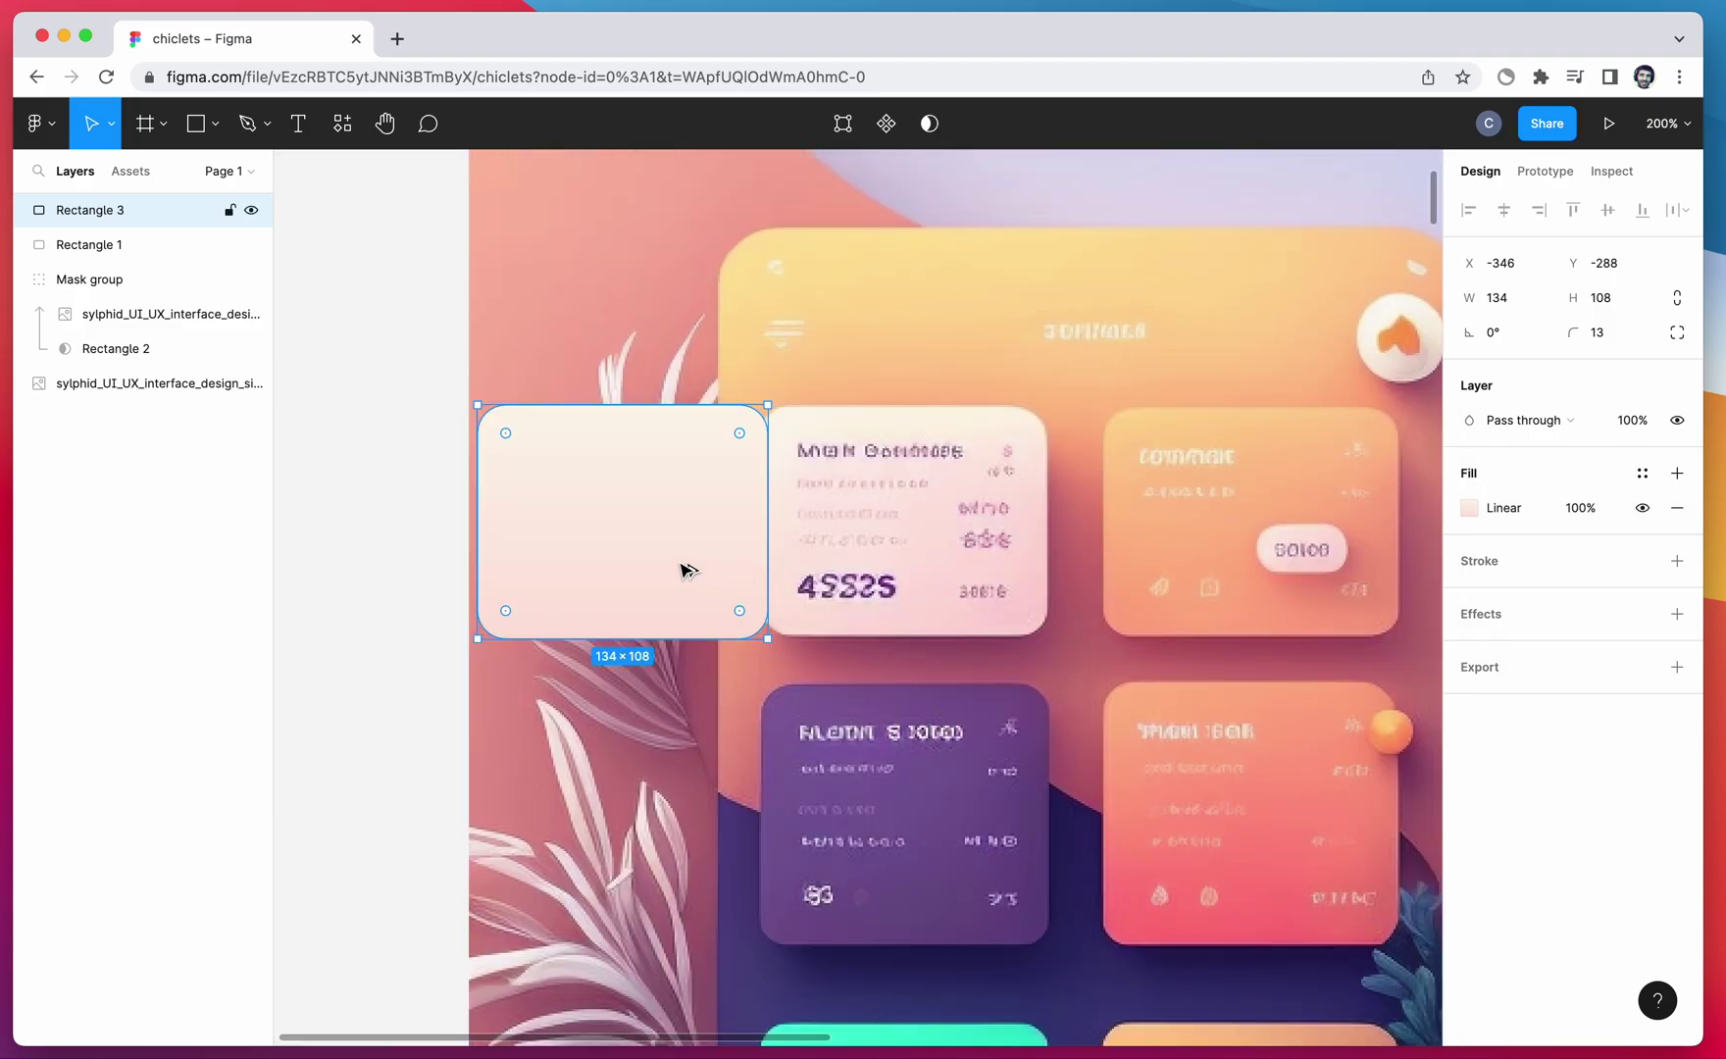
left_click_drag(687, 569, 727, 617)
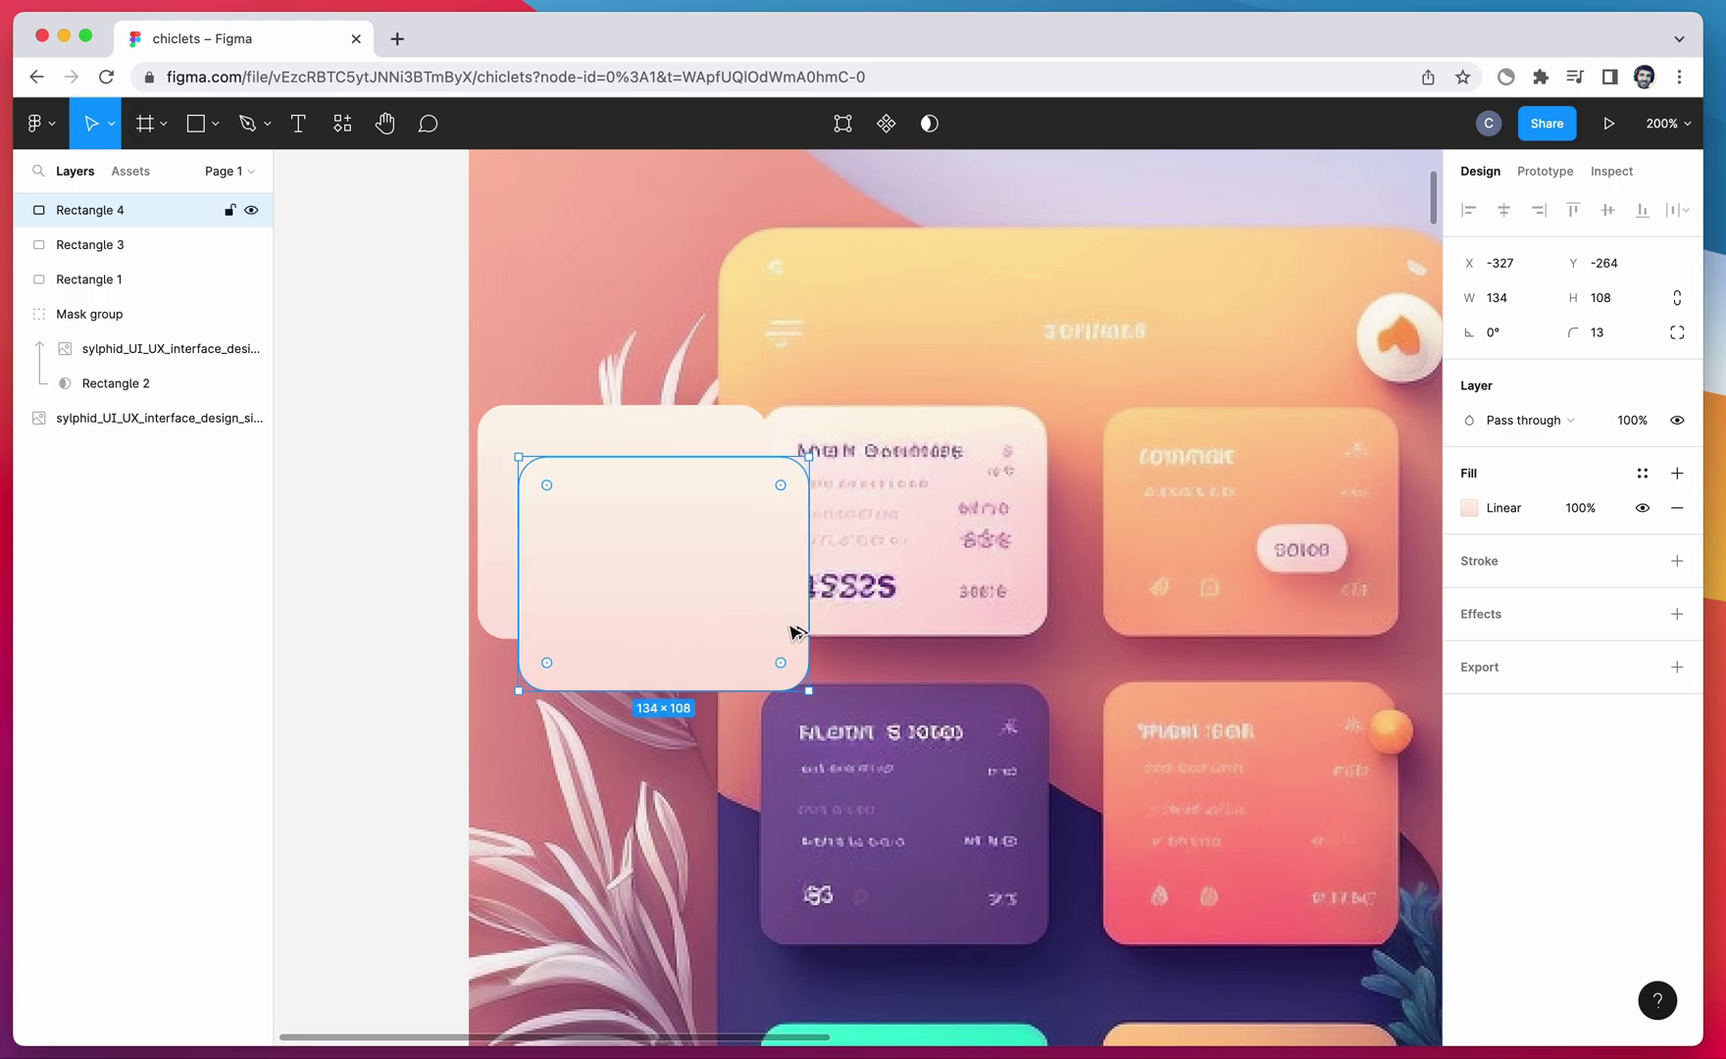
key("i")
left_click(954, 700)
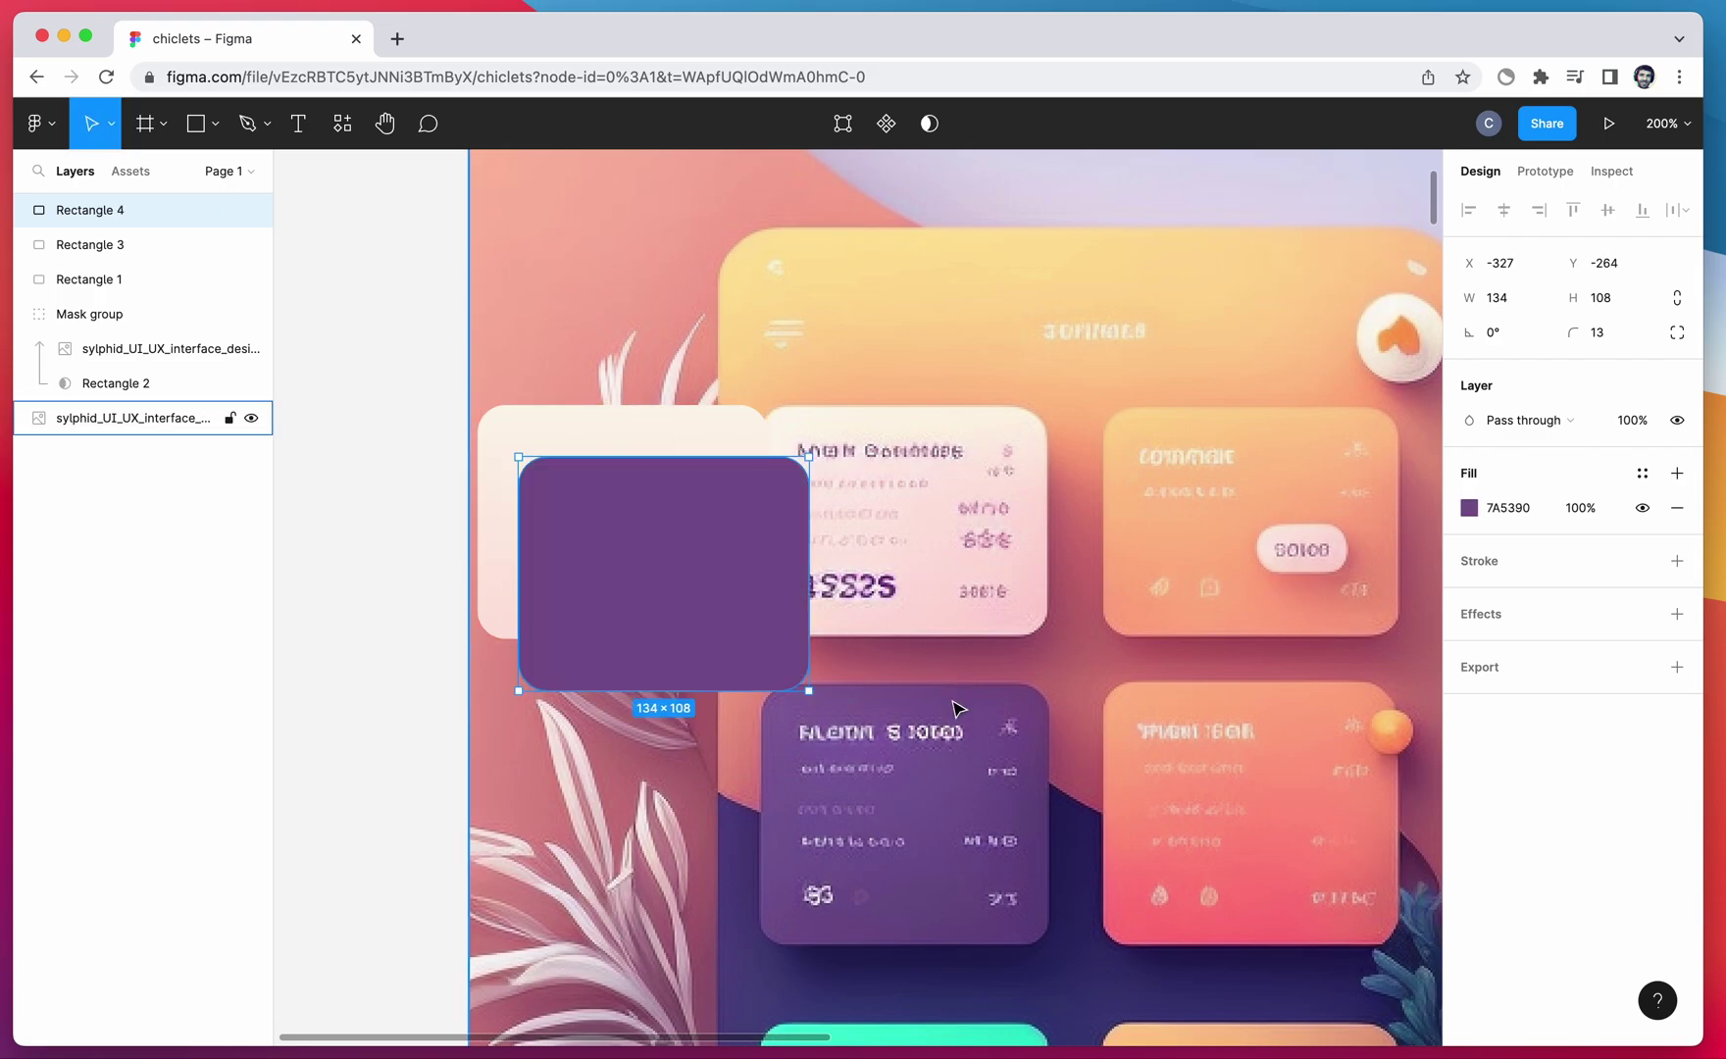
Apply a layer blur of 20 to the purple rectangle and set its fill opacity to 70%.
left_click(1677, 614)
left_click(1616, 649)
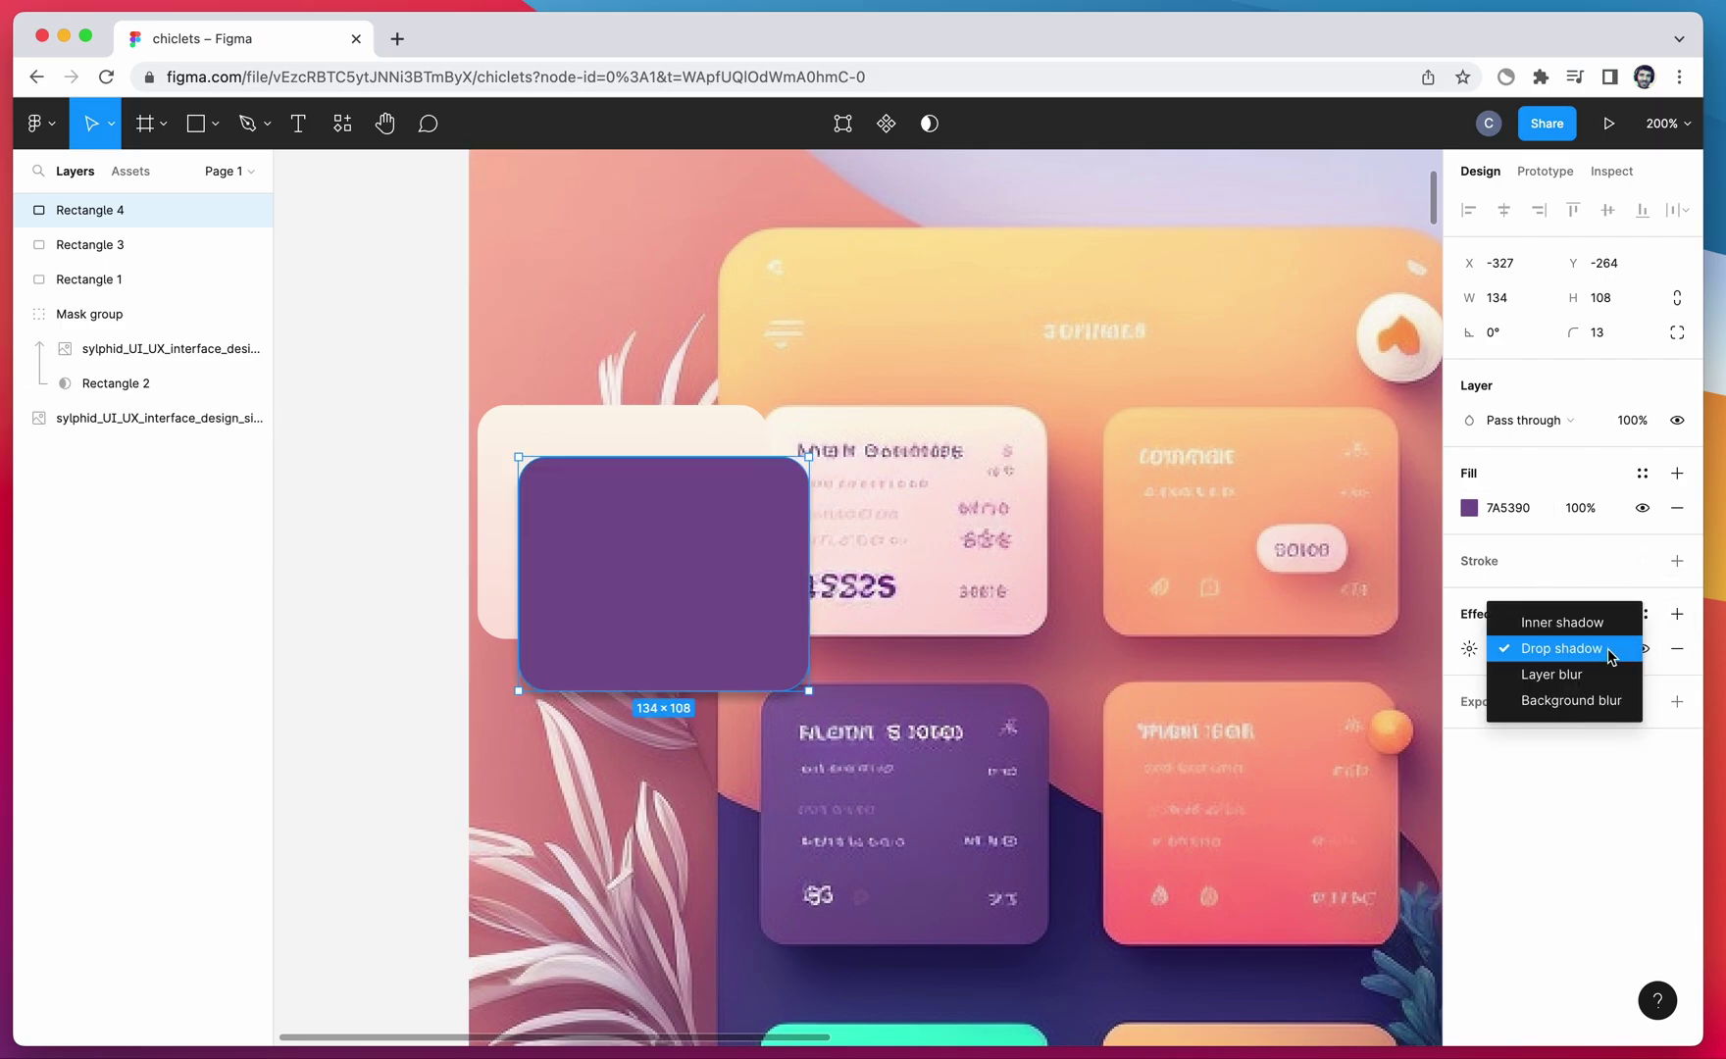
left_click(1604, 674)
left_click(1471, 651)
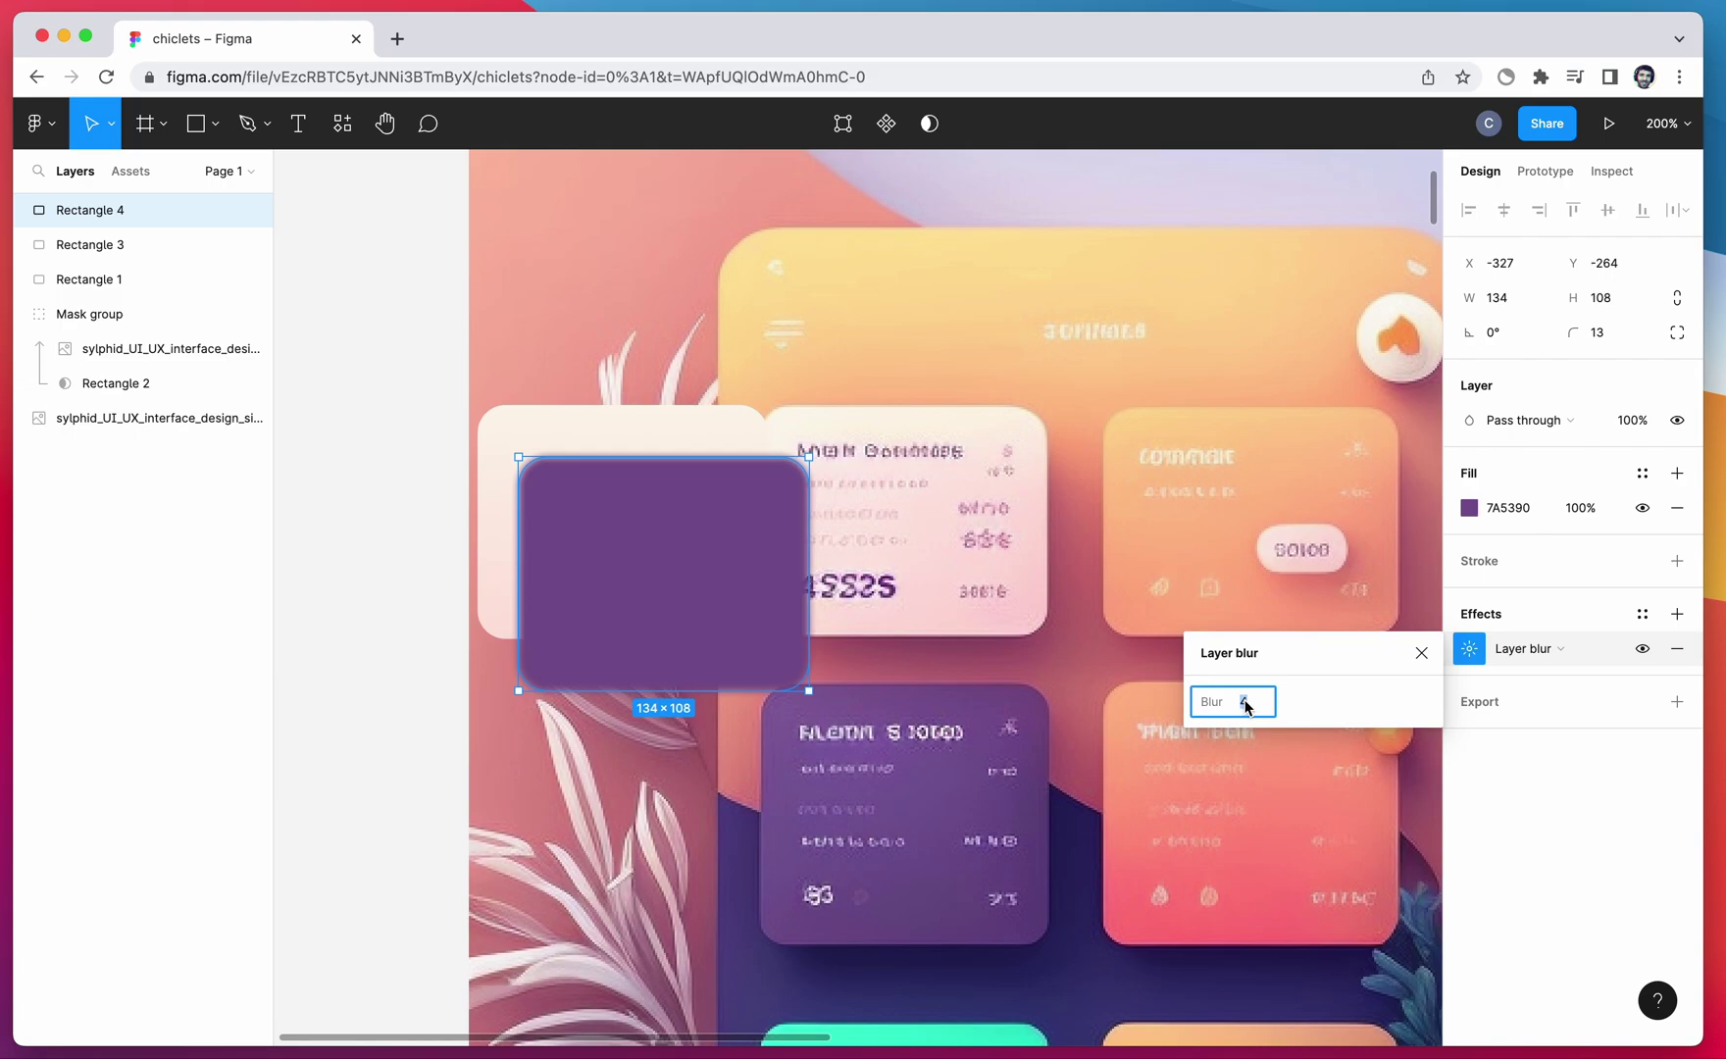
type("20")
key("Return")
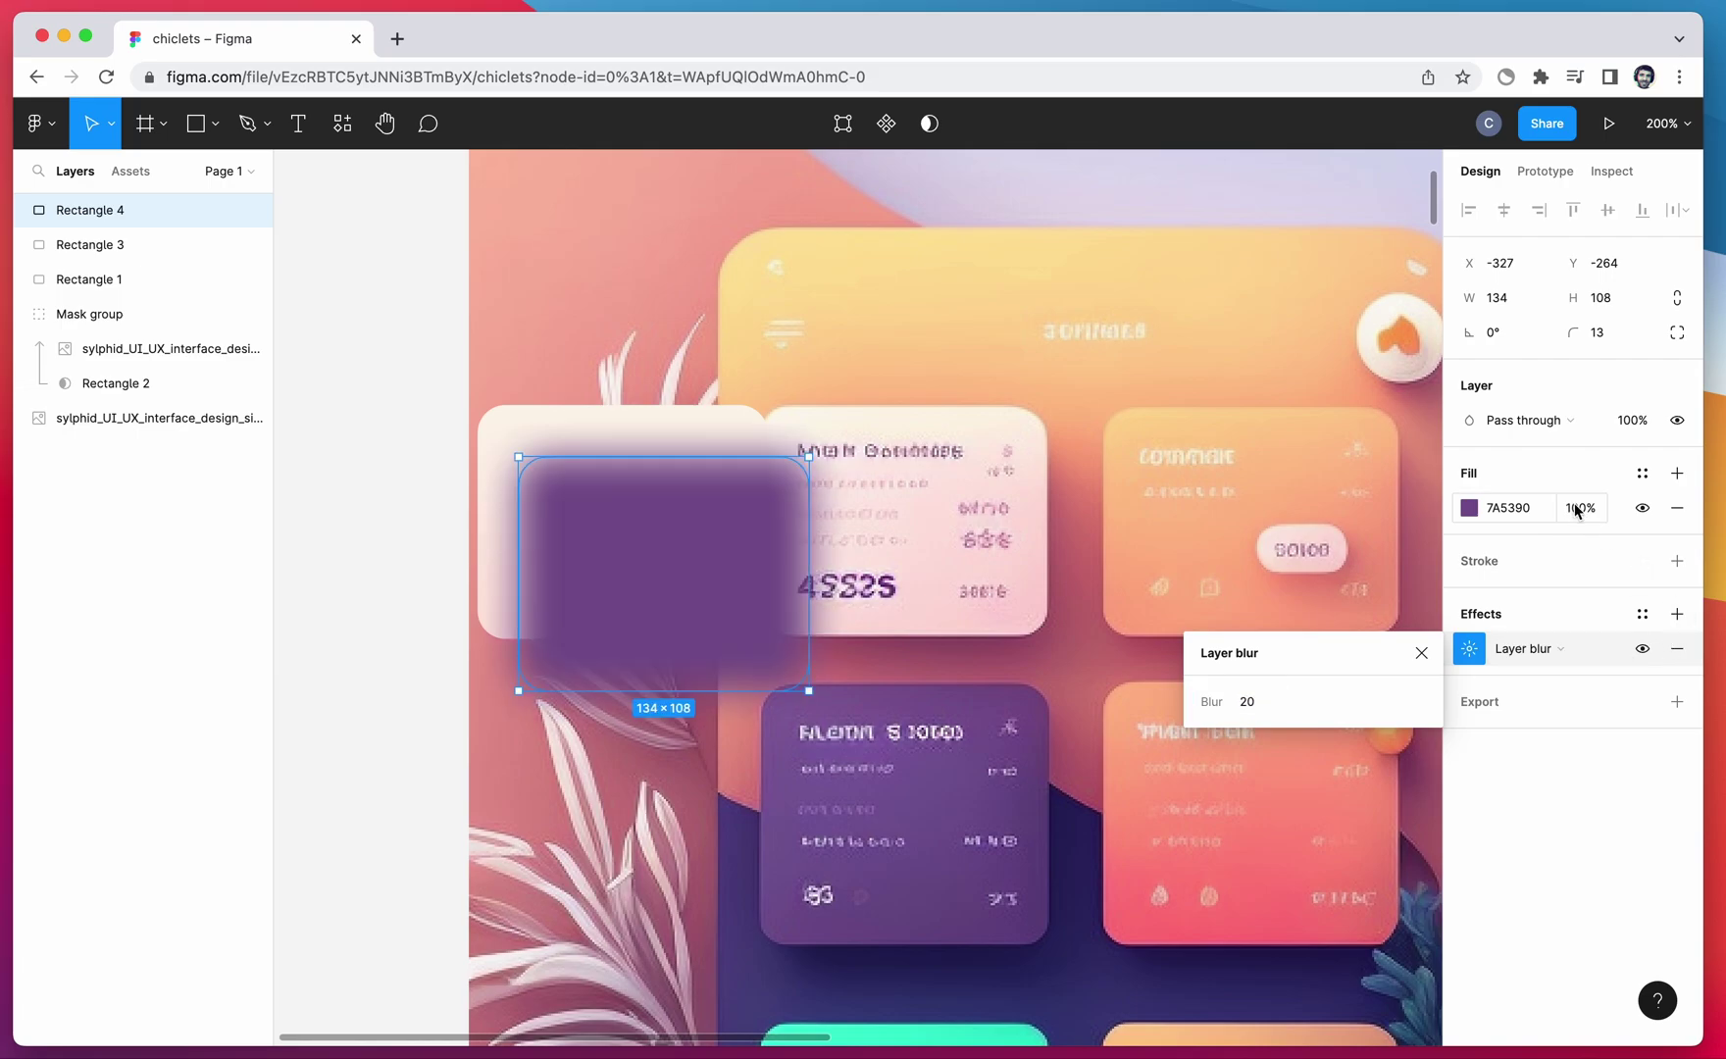
left_click(1575, 507)
type("50")
key("Return")
left_click(1572, 507)
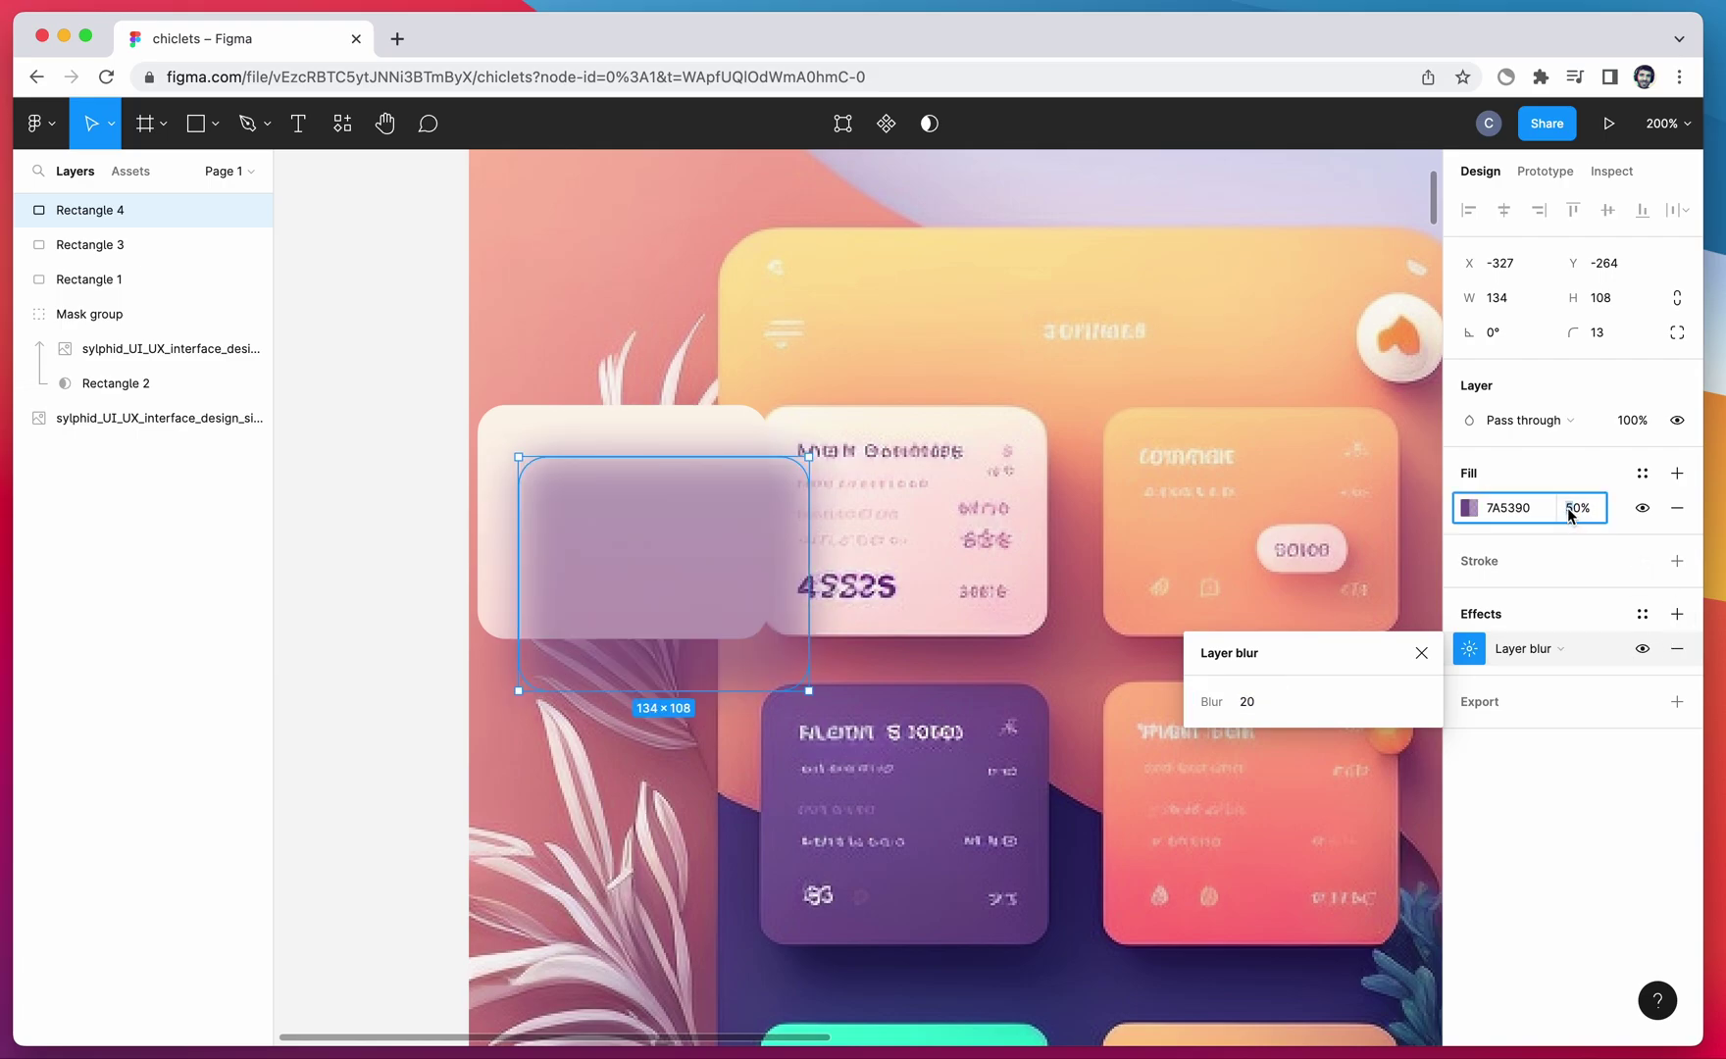
type("70")
key("Return")
Move the purple shadow rectangle to X -335, Y -270 and stack it behind the card but above the background image.
left_click_drag(693, 555, 680, 546)
key("[")
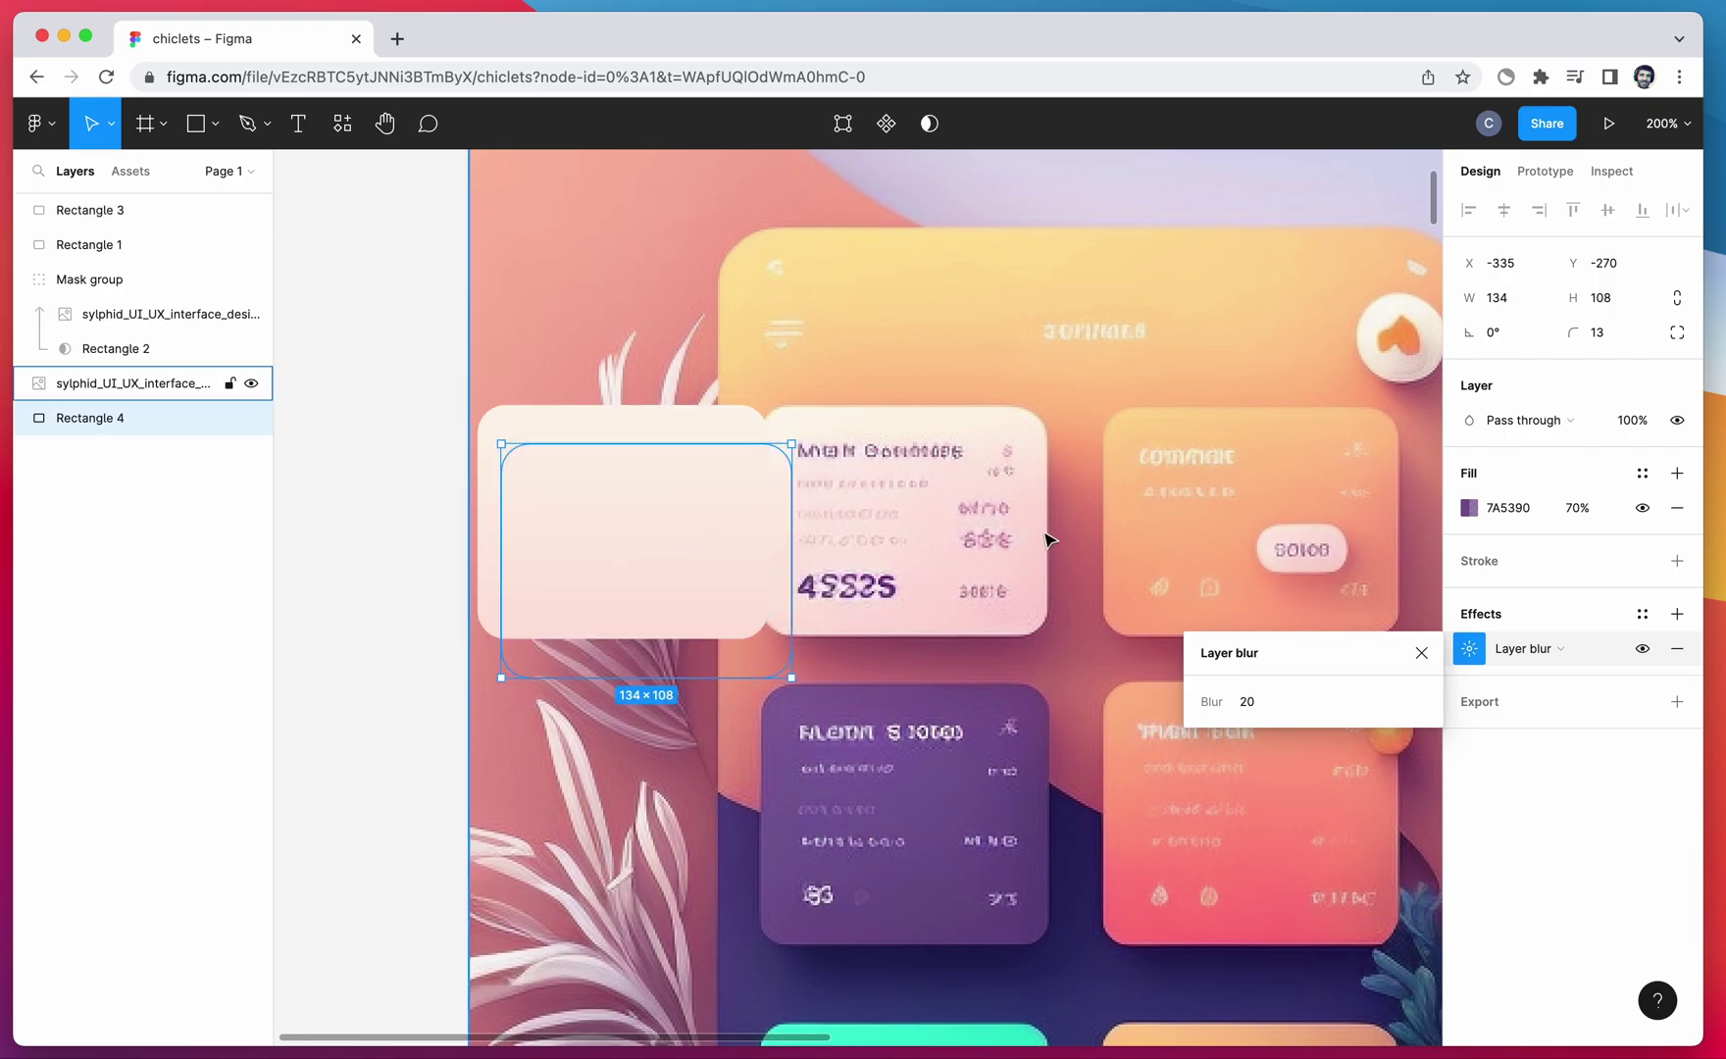
left_click(1046, 537)
key("[")
left_click(772, 651)
Set the shadow rectangle's fill opacity to 90% and its layer blur to 50.
left_click(1576, 507)
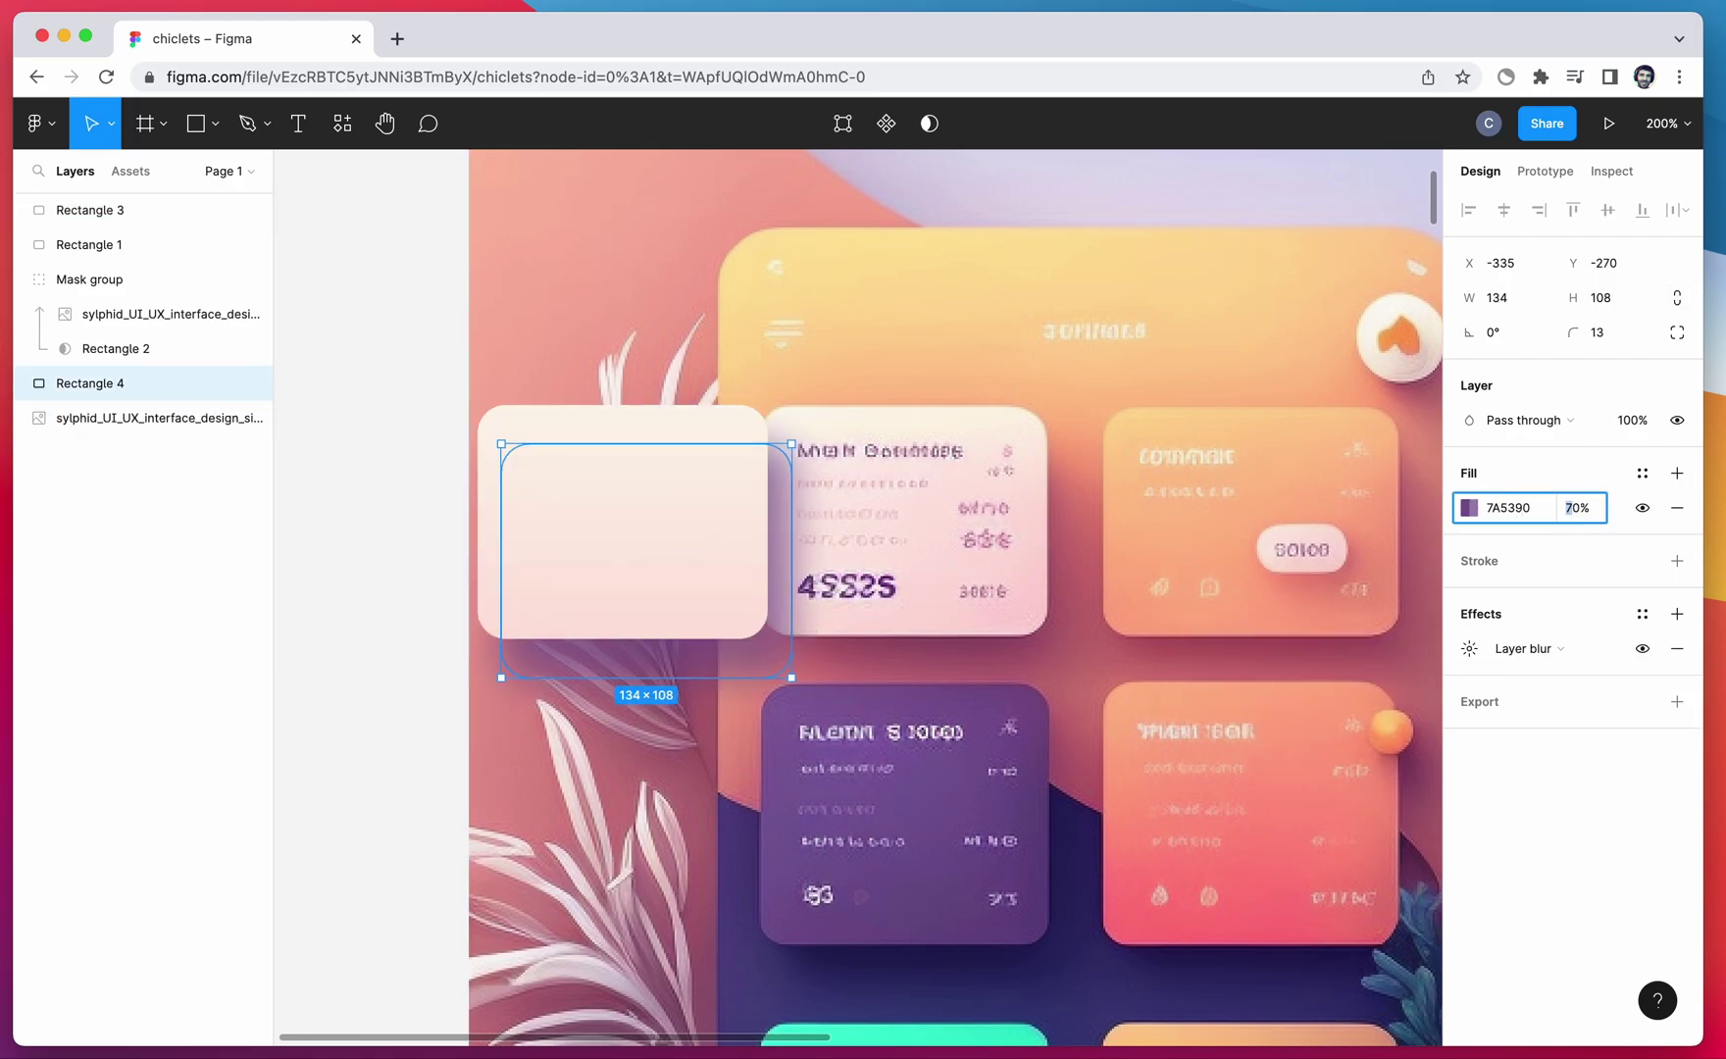
type("90")
key("Return")
left_click(1469, 649)
type("100")
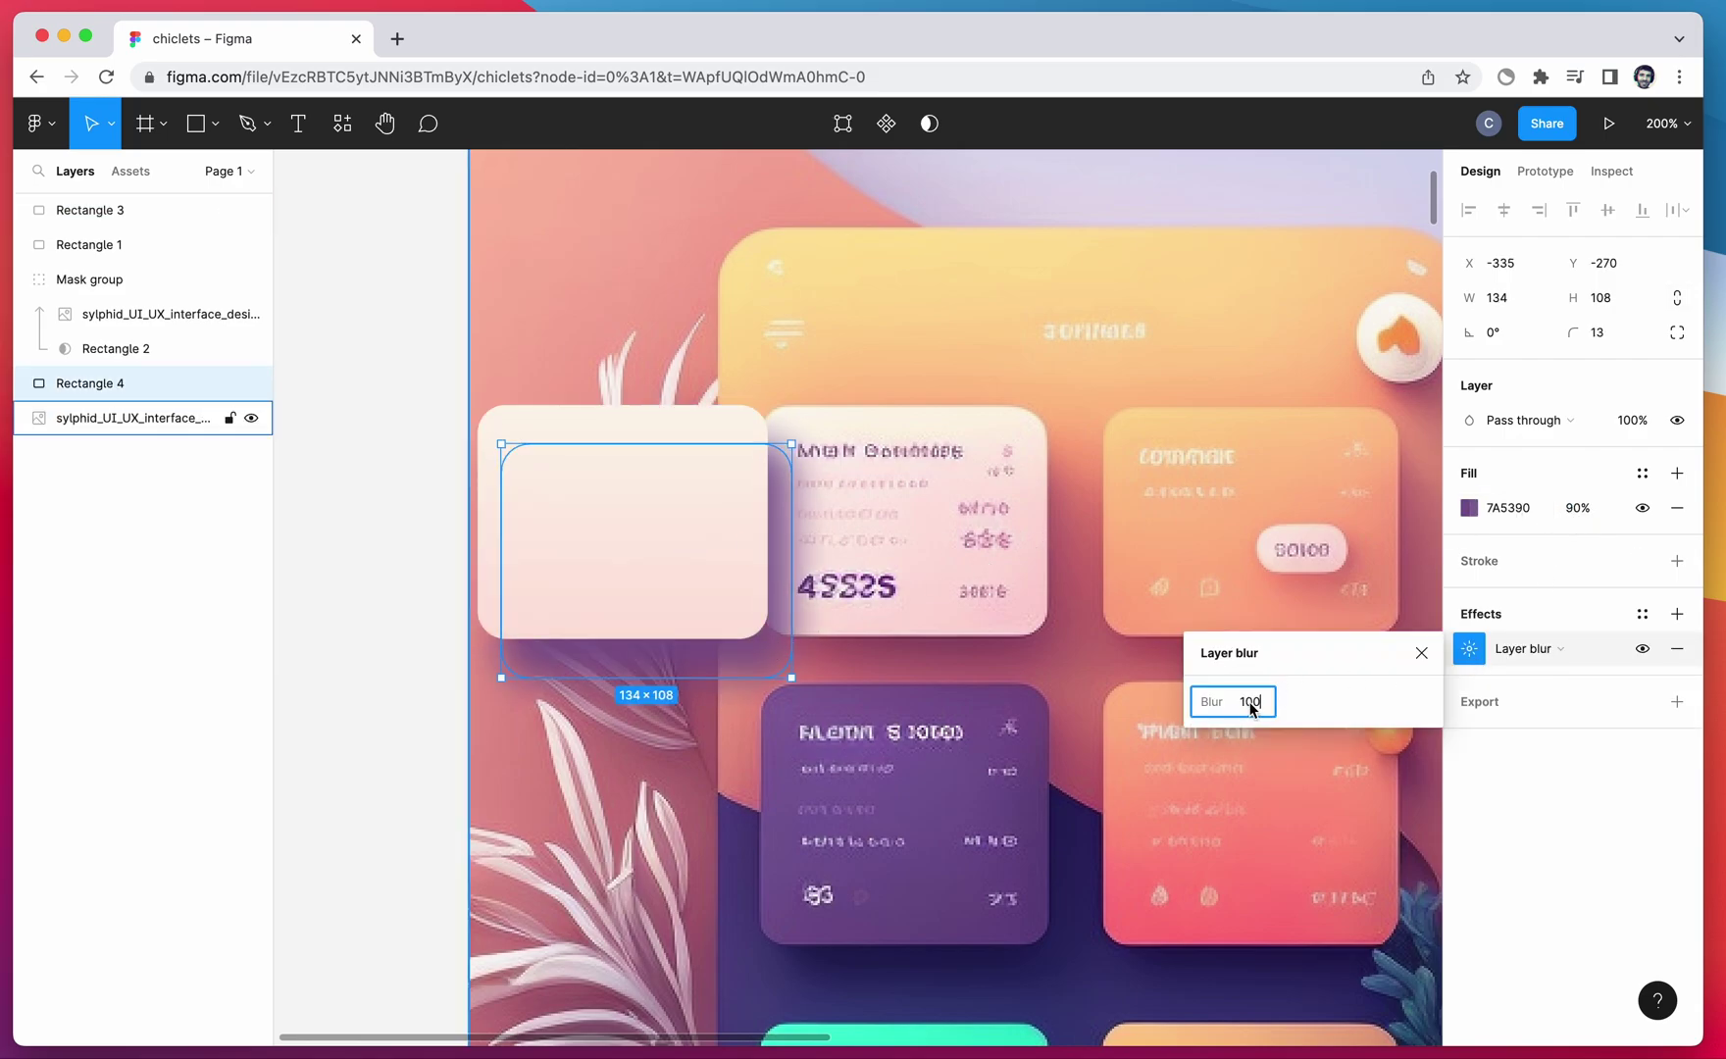
key("Return")
left_click(1248, 703)
type("50")
key("Return")
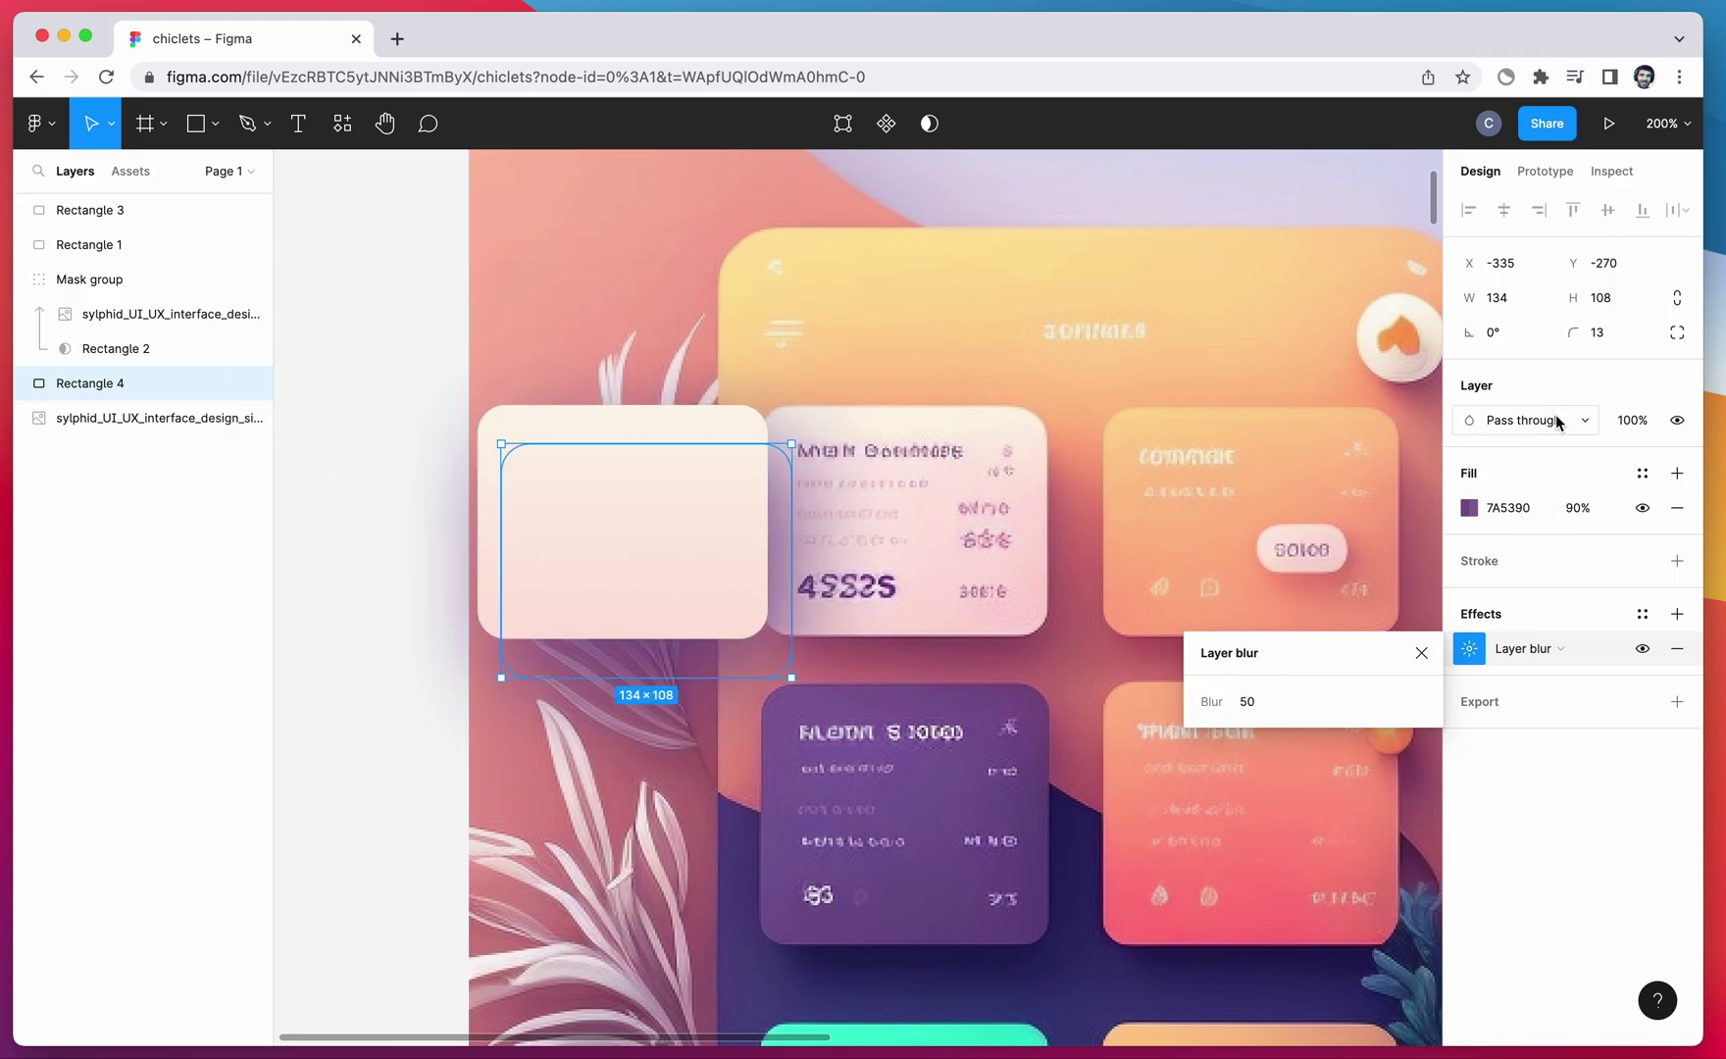
Set the shadow rectangle's blend mode to Multiply and move it slightly closer beneath the card.
left_click(1554, 417)
left_click(1547, 508)
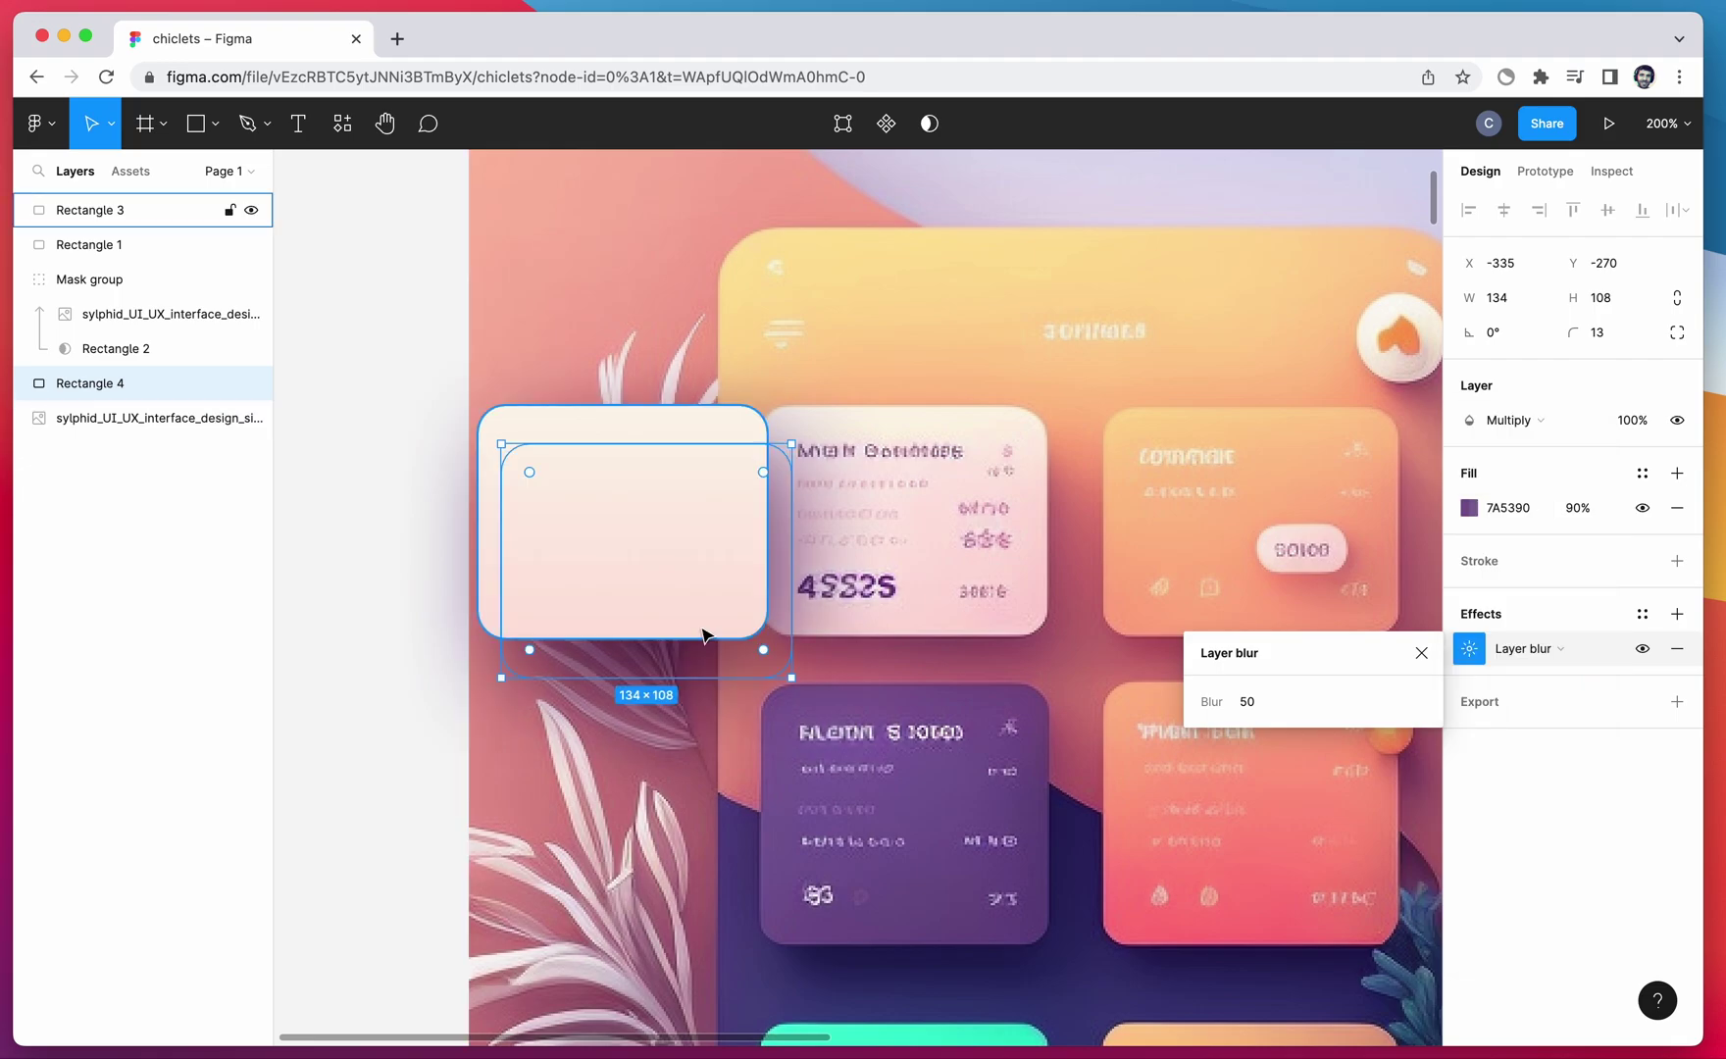
left_click_drag(734, 665, 720, 652)
key("Escape")
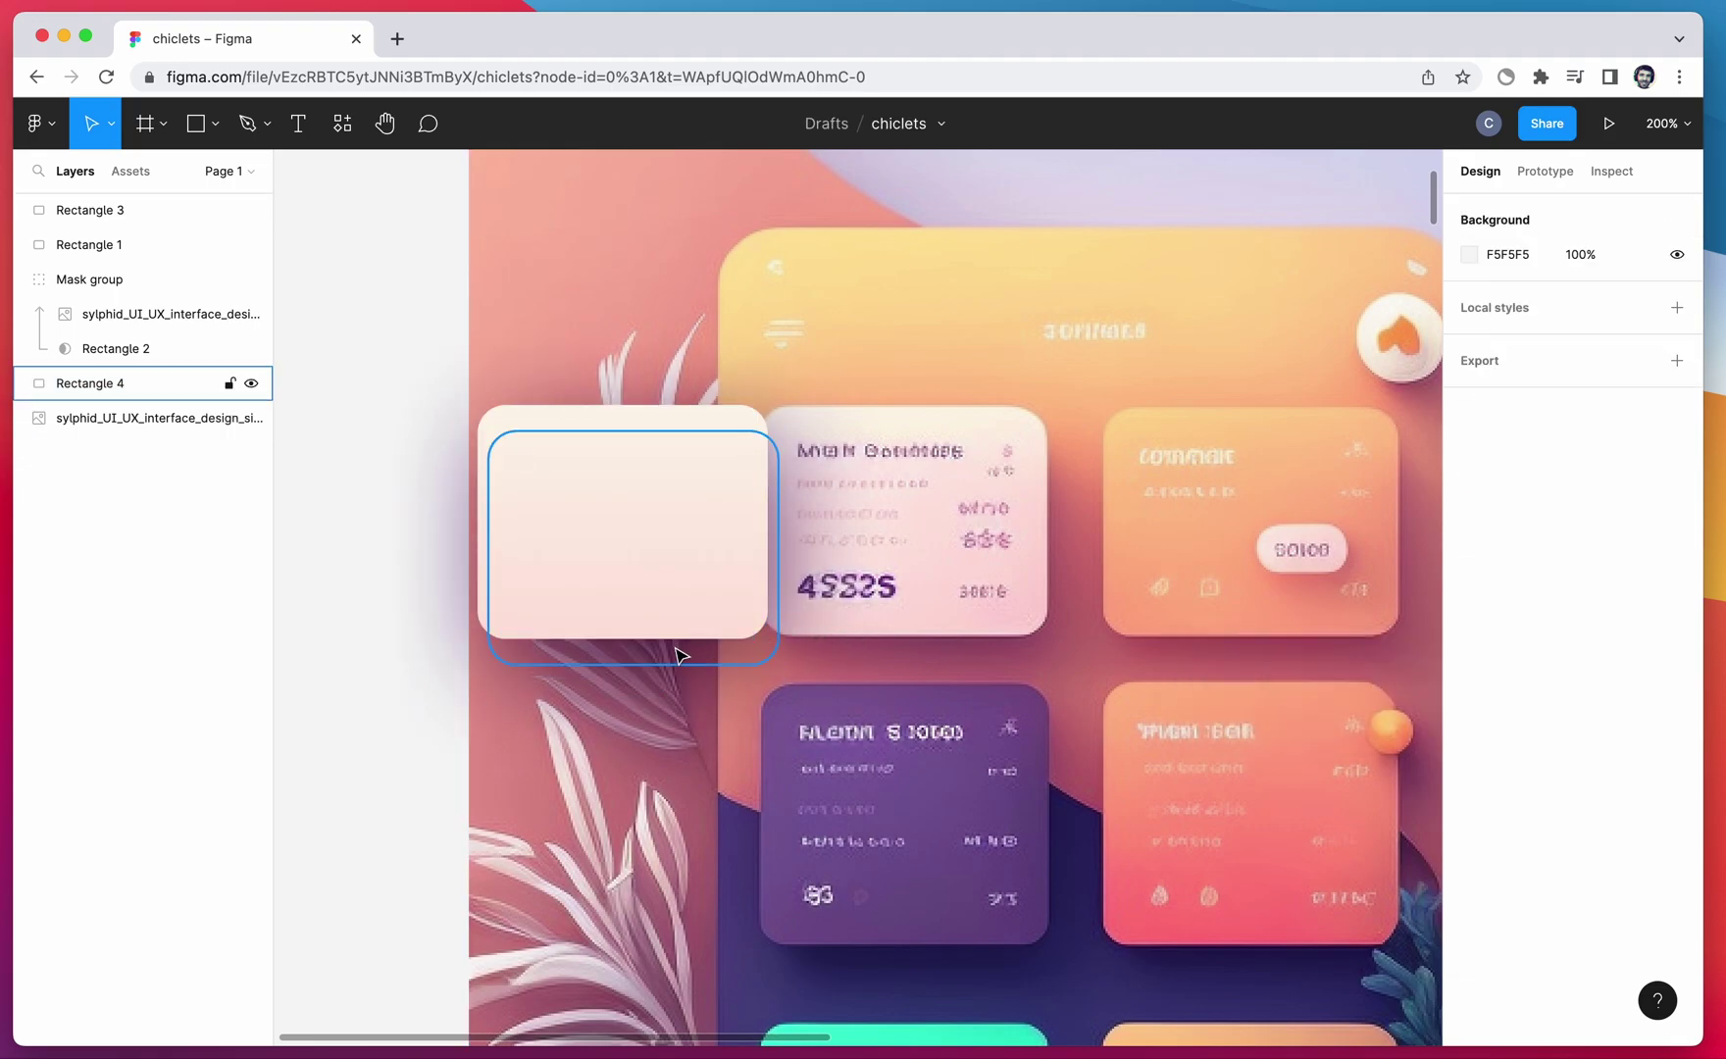
Nudge the shadow rectangle right to X -339 and raise its fill opacity to 100%.
left_click(677, 652)
key("Right")
key("Right")
left_click(1574, 510)
key("shift+Up")
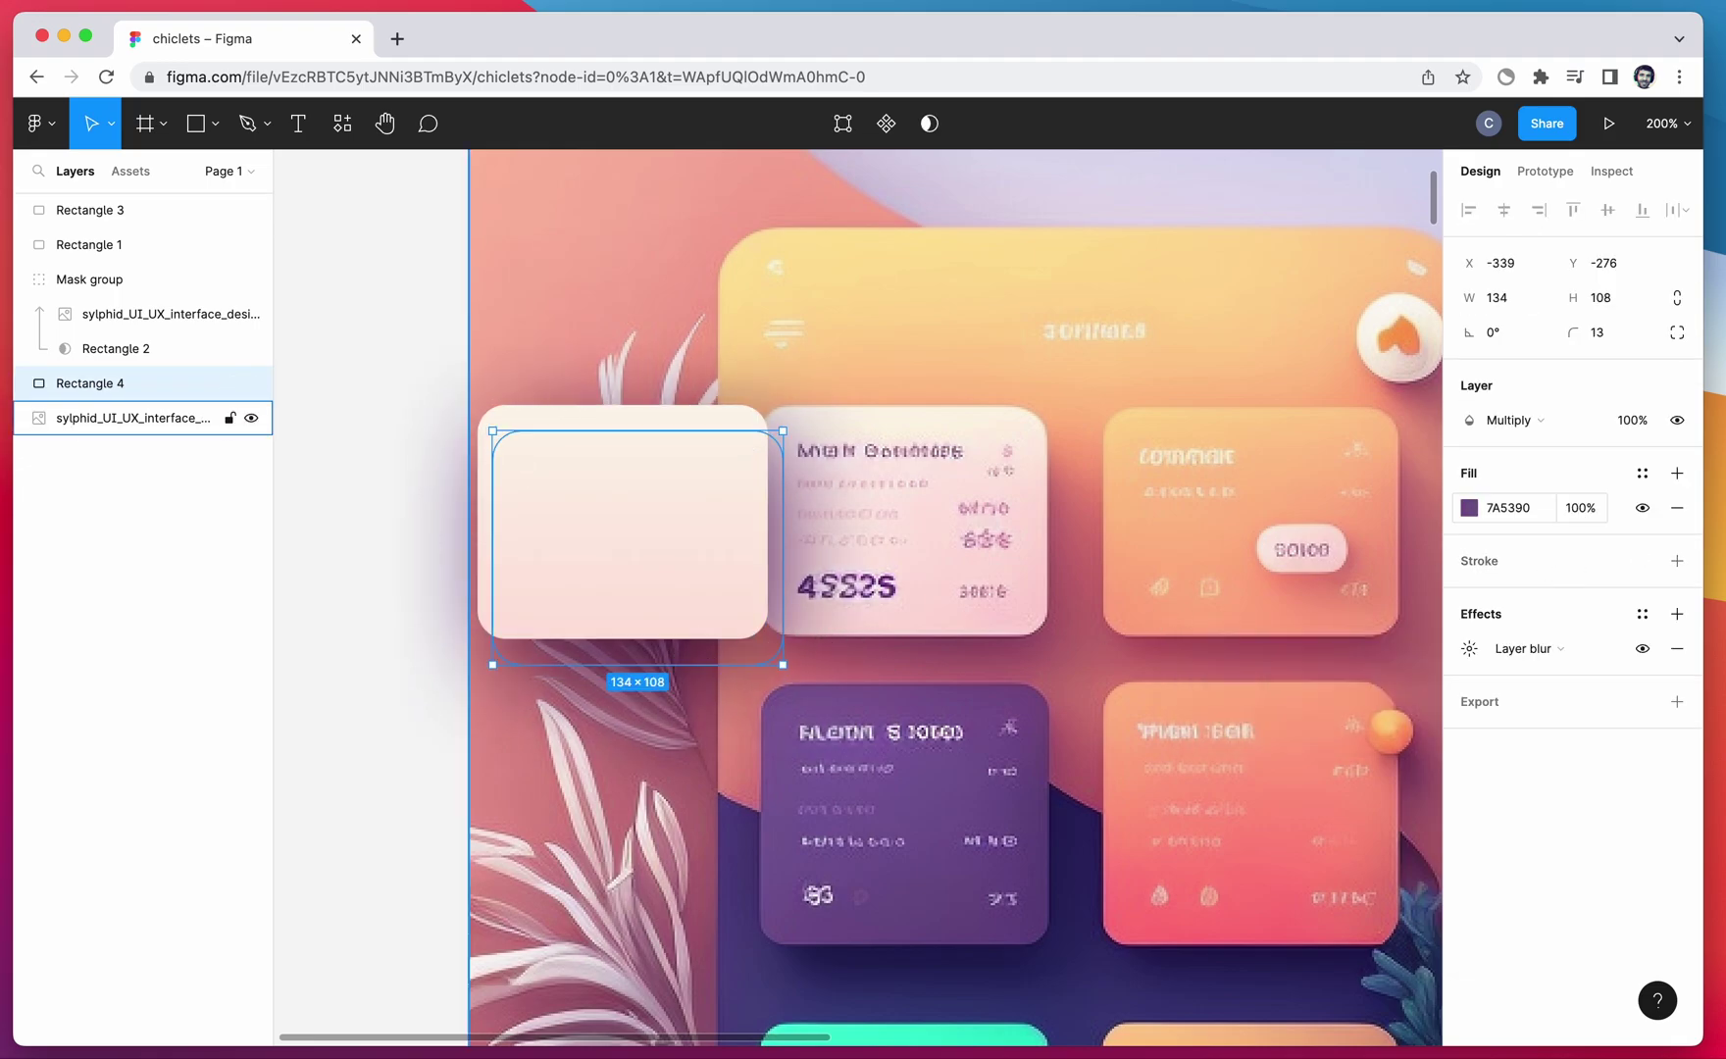
Reduce the layer blur of the shadow rectangle.
left_click(1468, 649)
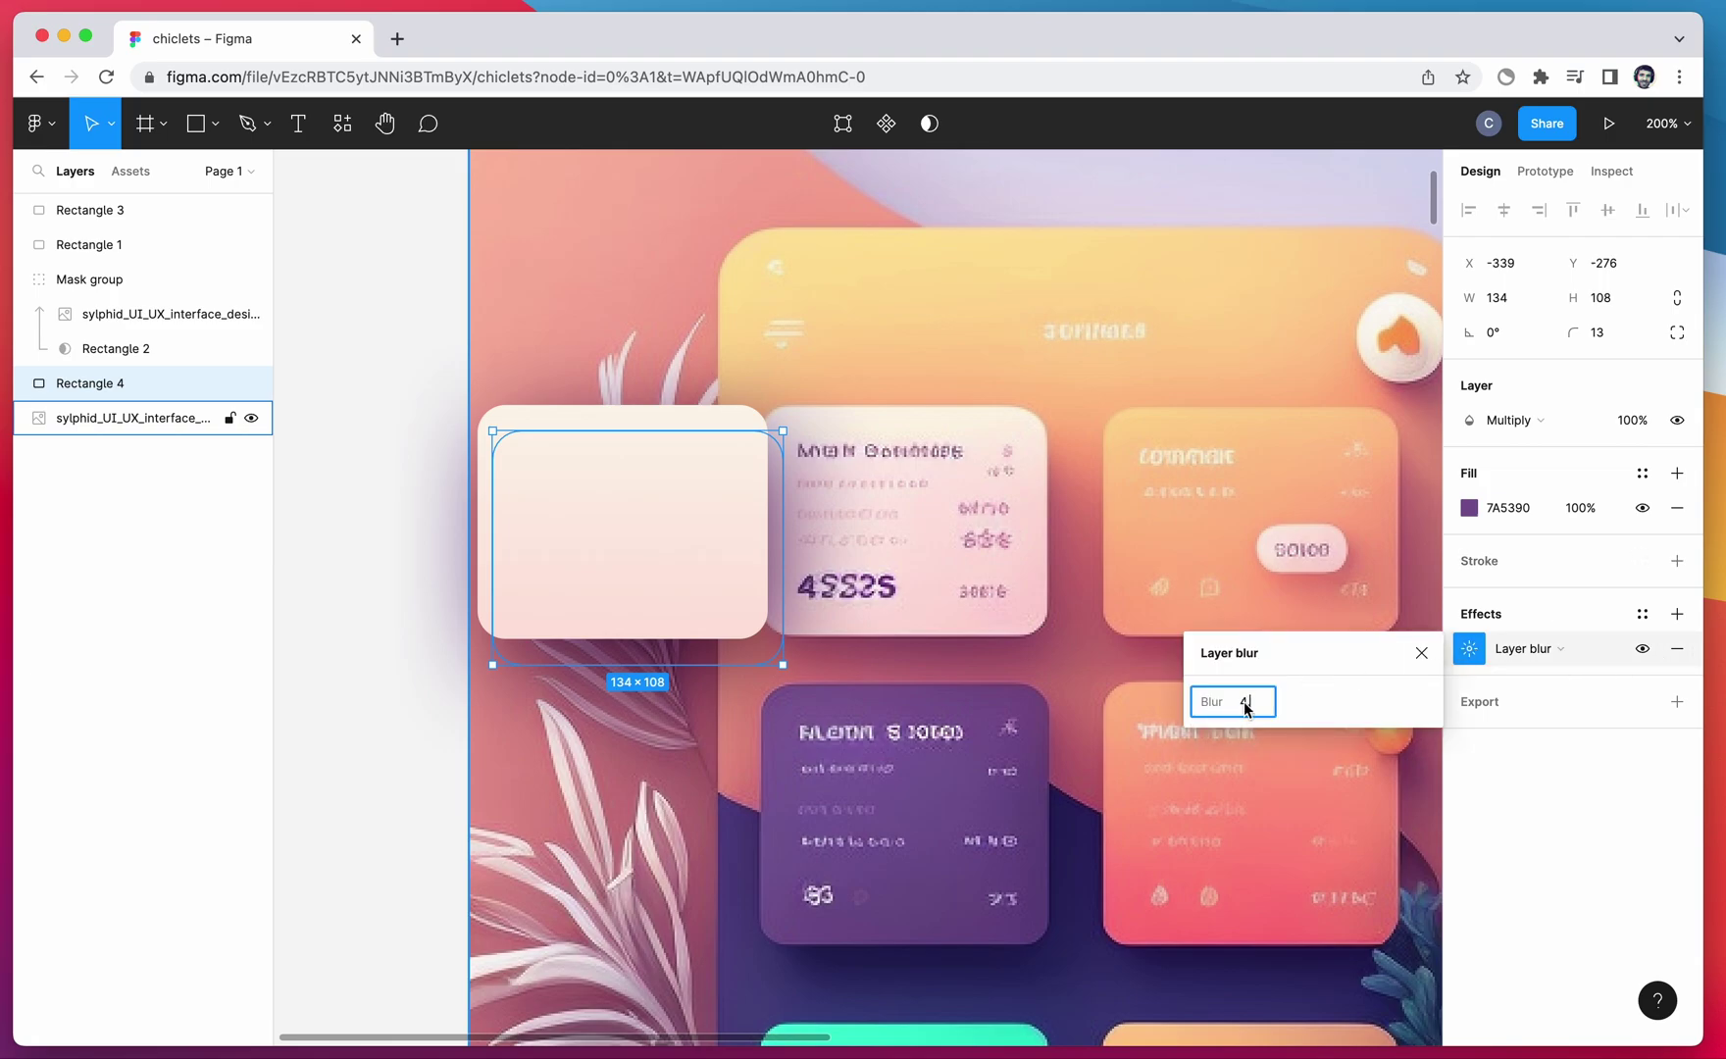
key("Return")
left_click(400, 639)
Group the gradient card together with its shadow rectangle.
left_click(623, 596)
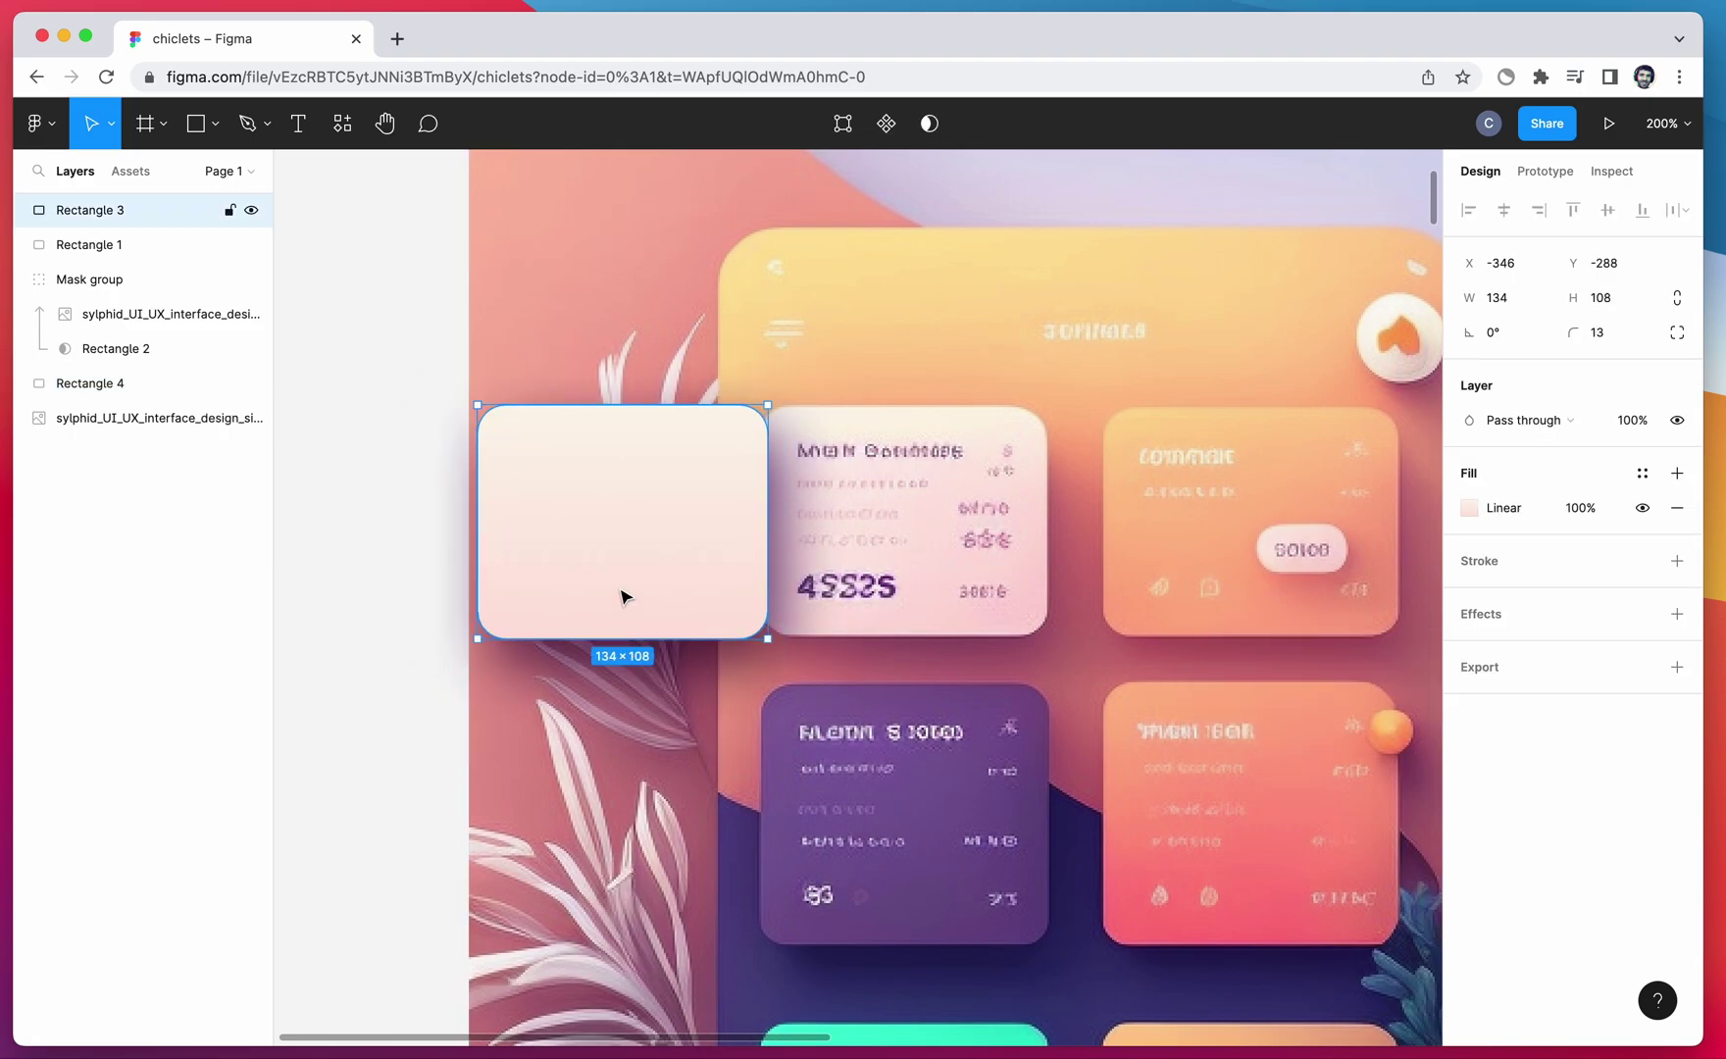
left_click(674, 655, "shift")
key("super+g")
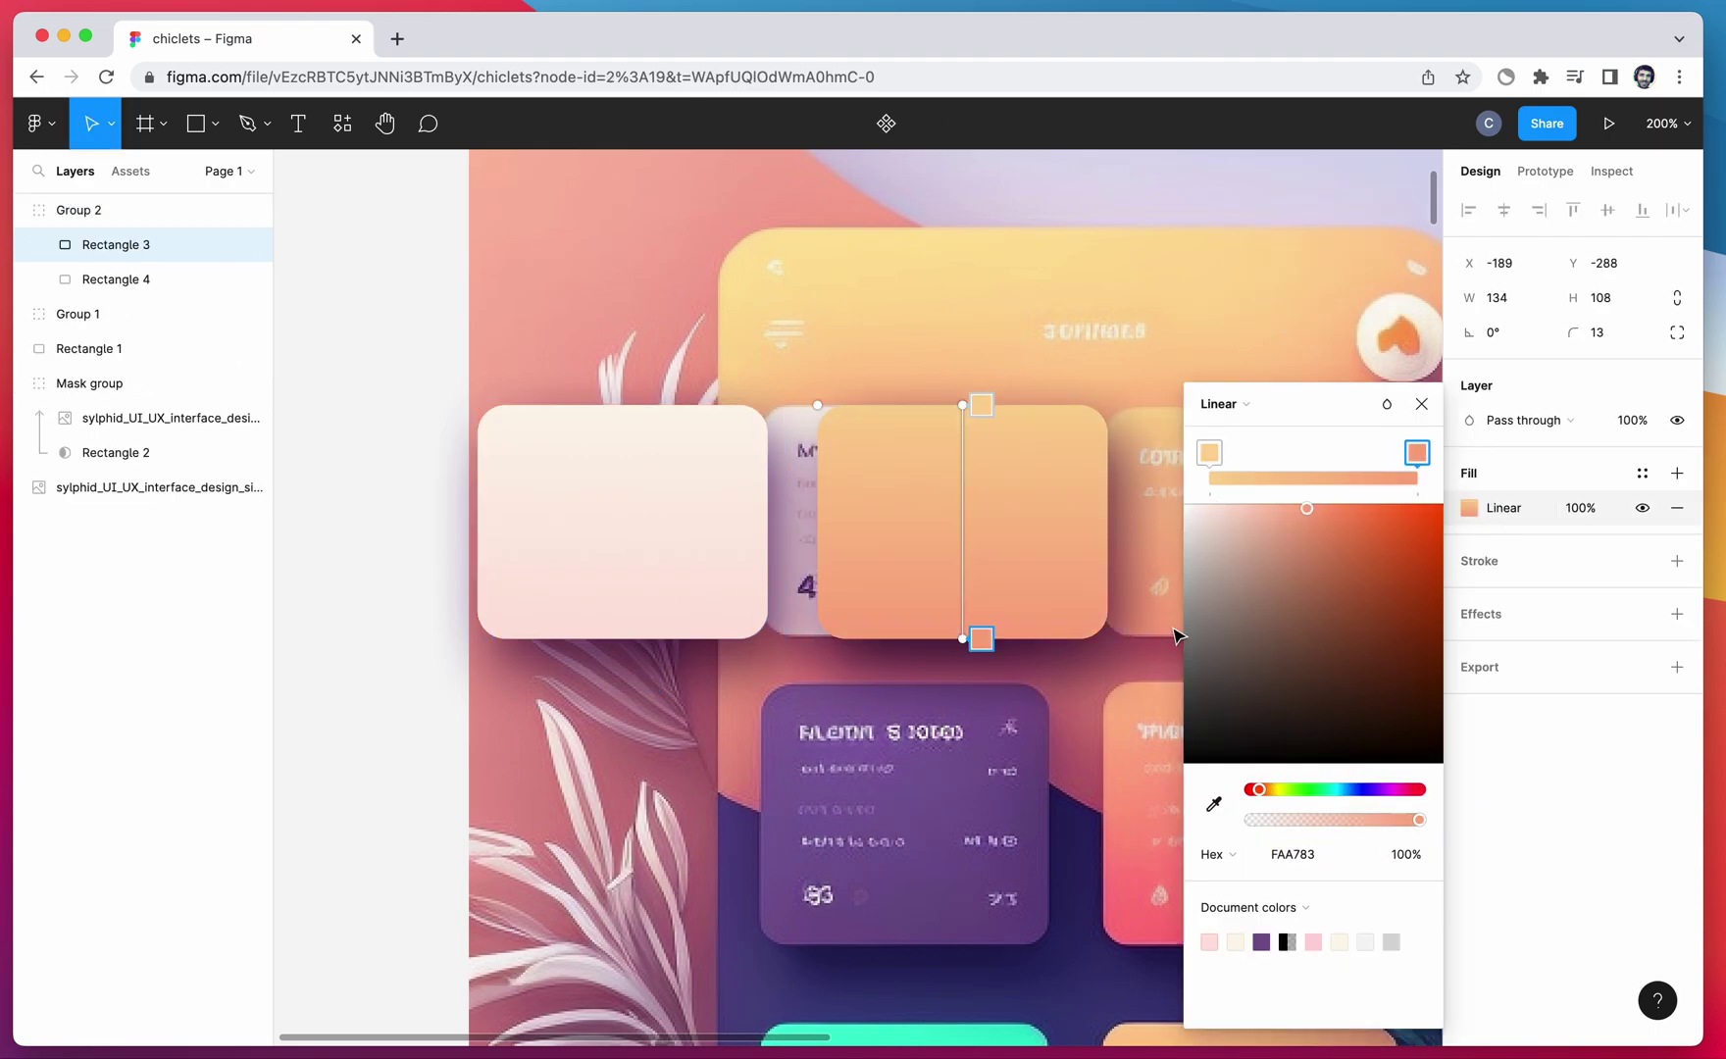
Duplicate the card group for the other seven cards and recolor each copy with colors sampled from its source card.
left_click(981, 404)
left_click(929, 497)
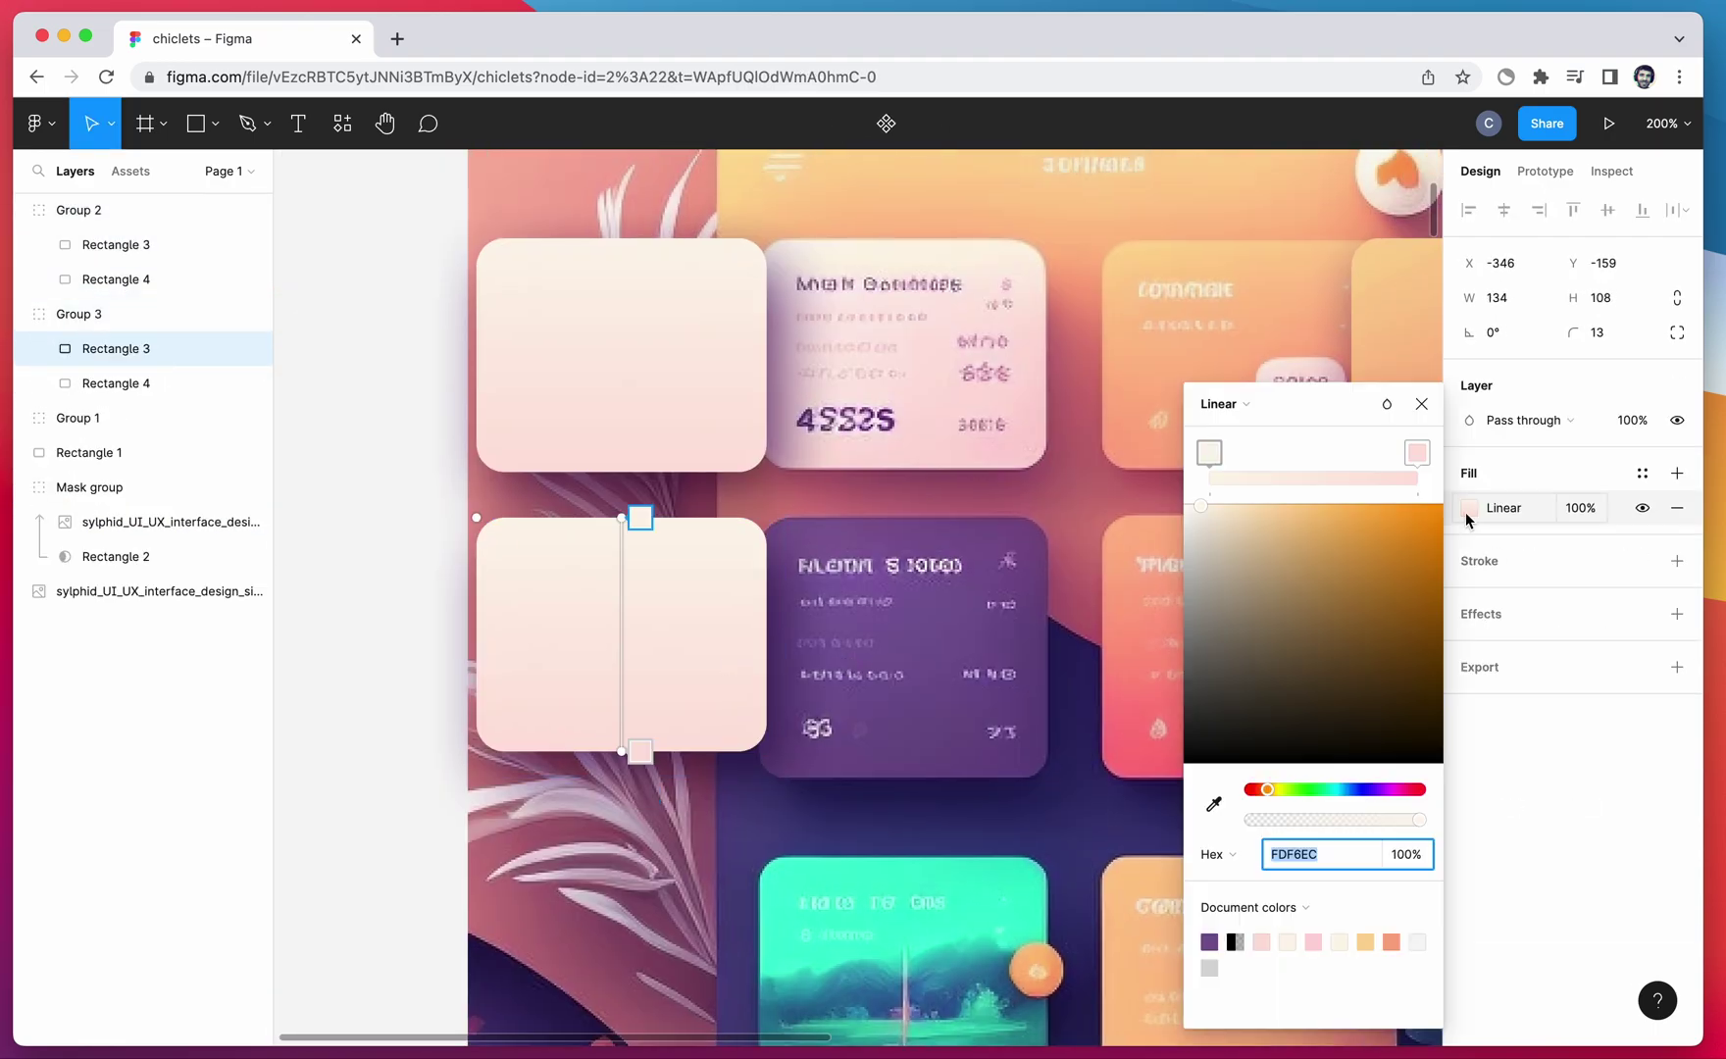
left_click(1214, 804)
left_click(1022, 757)
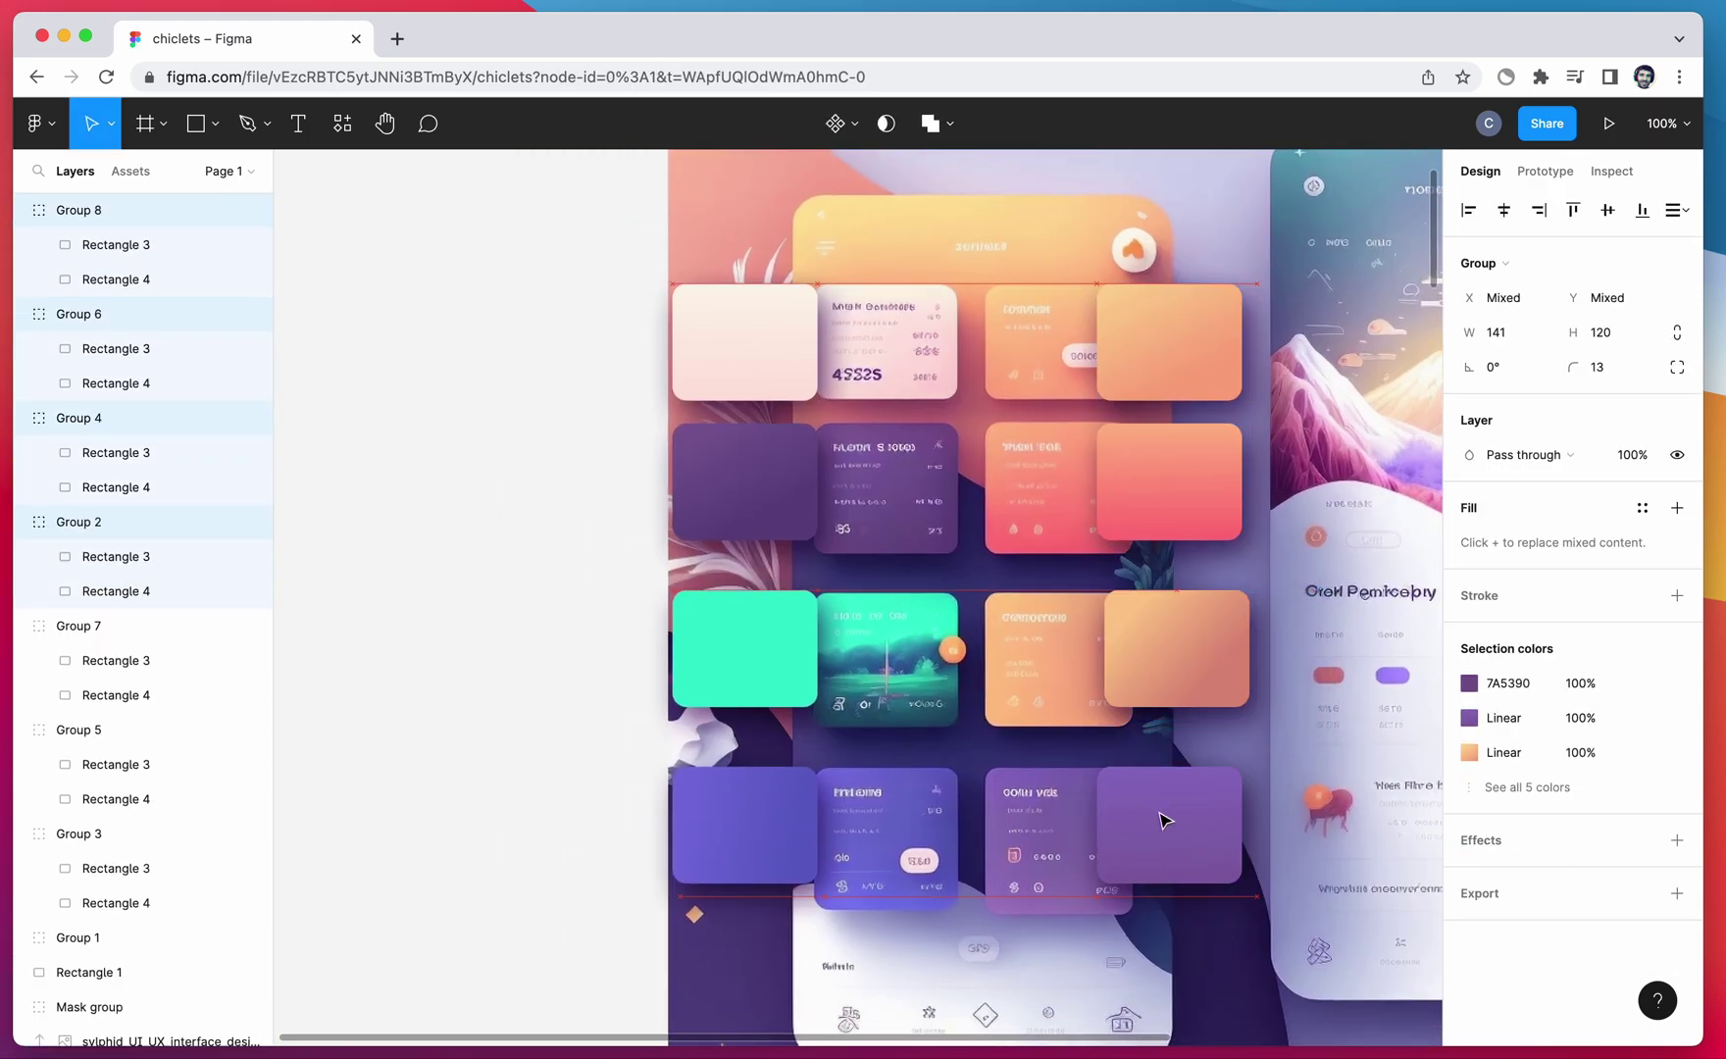
Move both columns of card groups horizontally onto their matching source cards in the left phone mockup.
left_click_drag(1165, 821, 1053, 821)
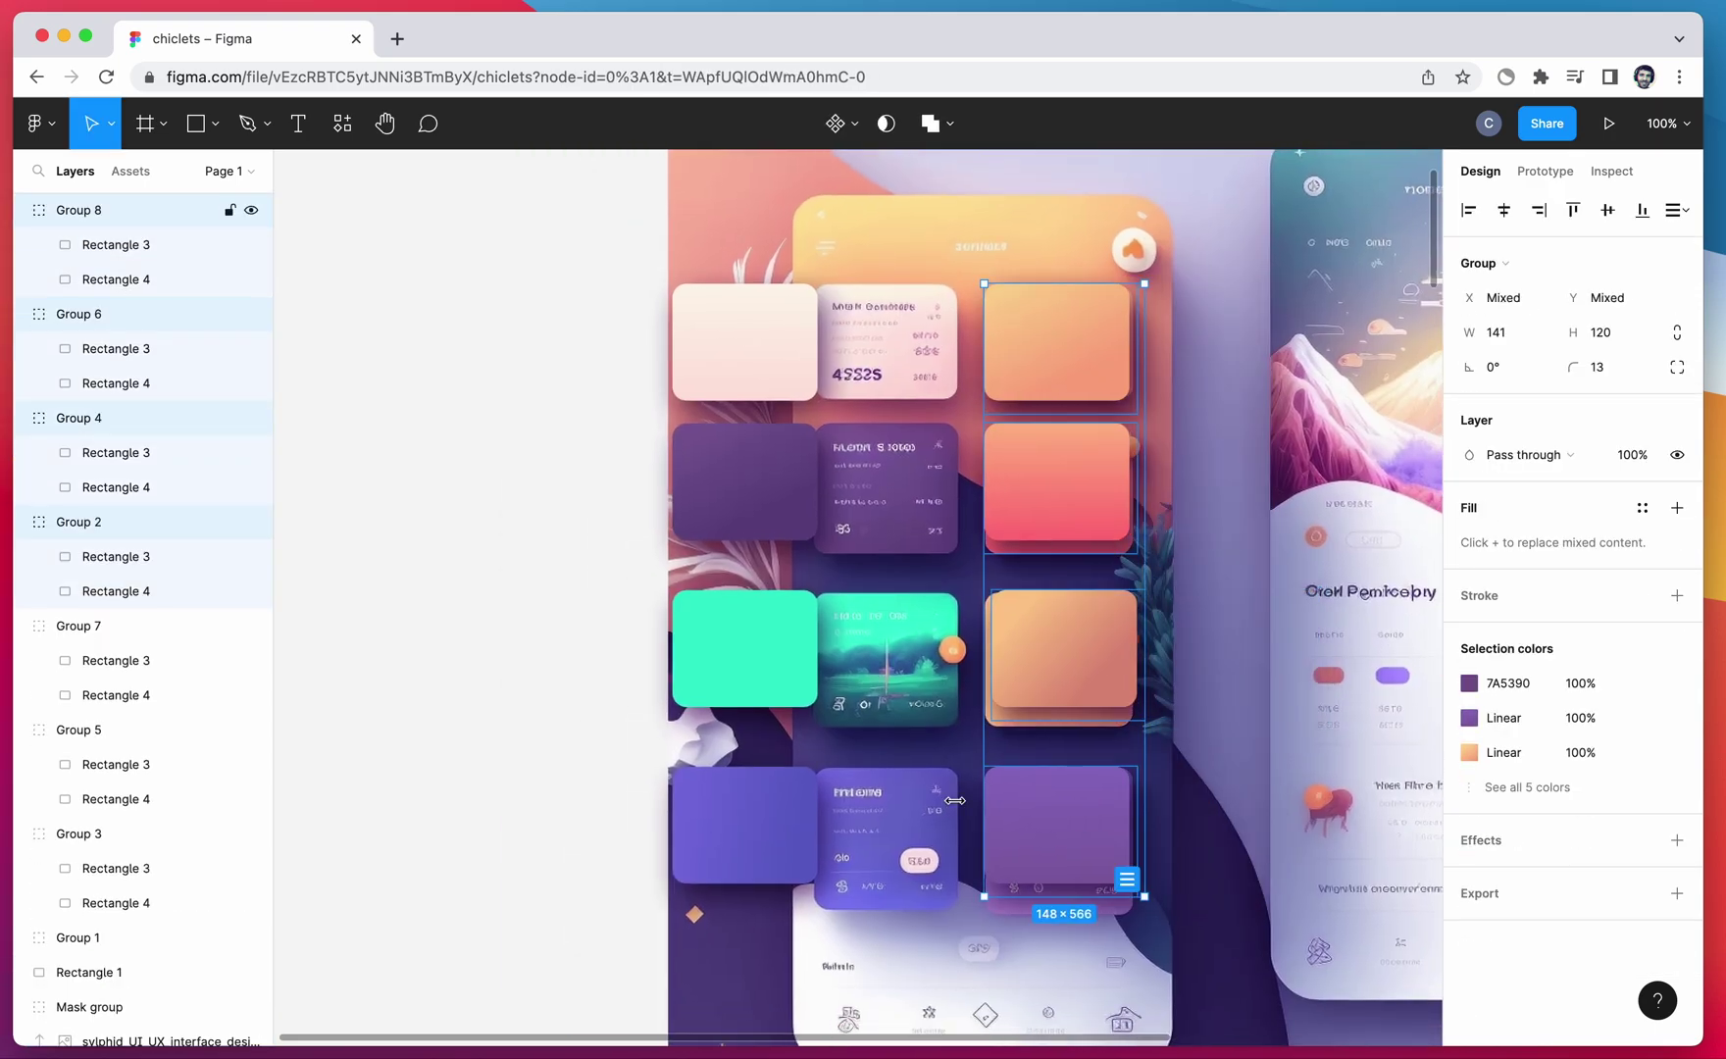
left_click(745, 825)
left_click(745, 648, "shift")
left_click(771, 489, "shift")
left_click(770, 339, "shift")
left_click_drag(770, 340, 912, 340)
Draw a 349 × 812 frame around the eight card groups and move it beside the source image.
key("f")
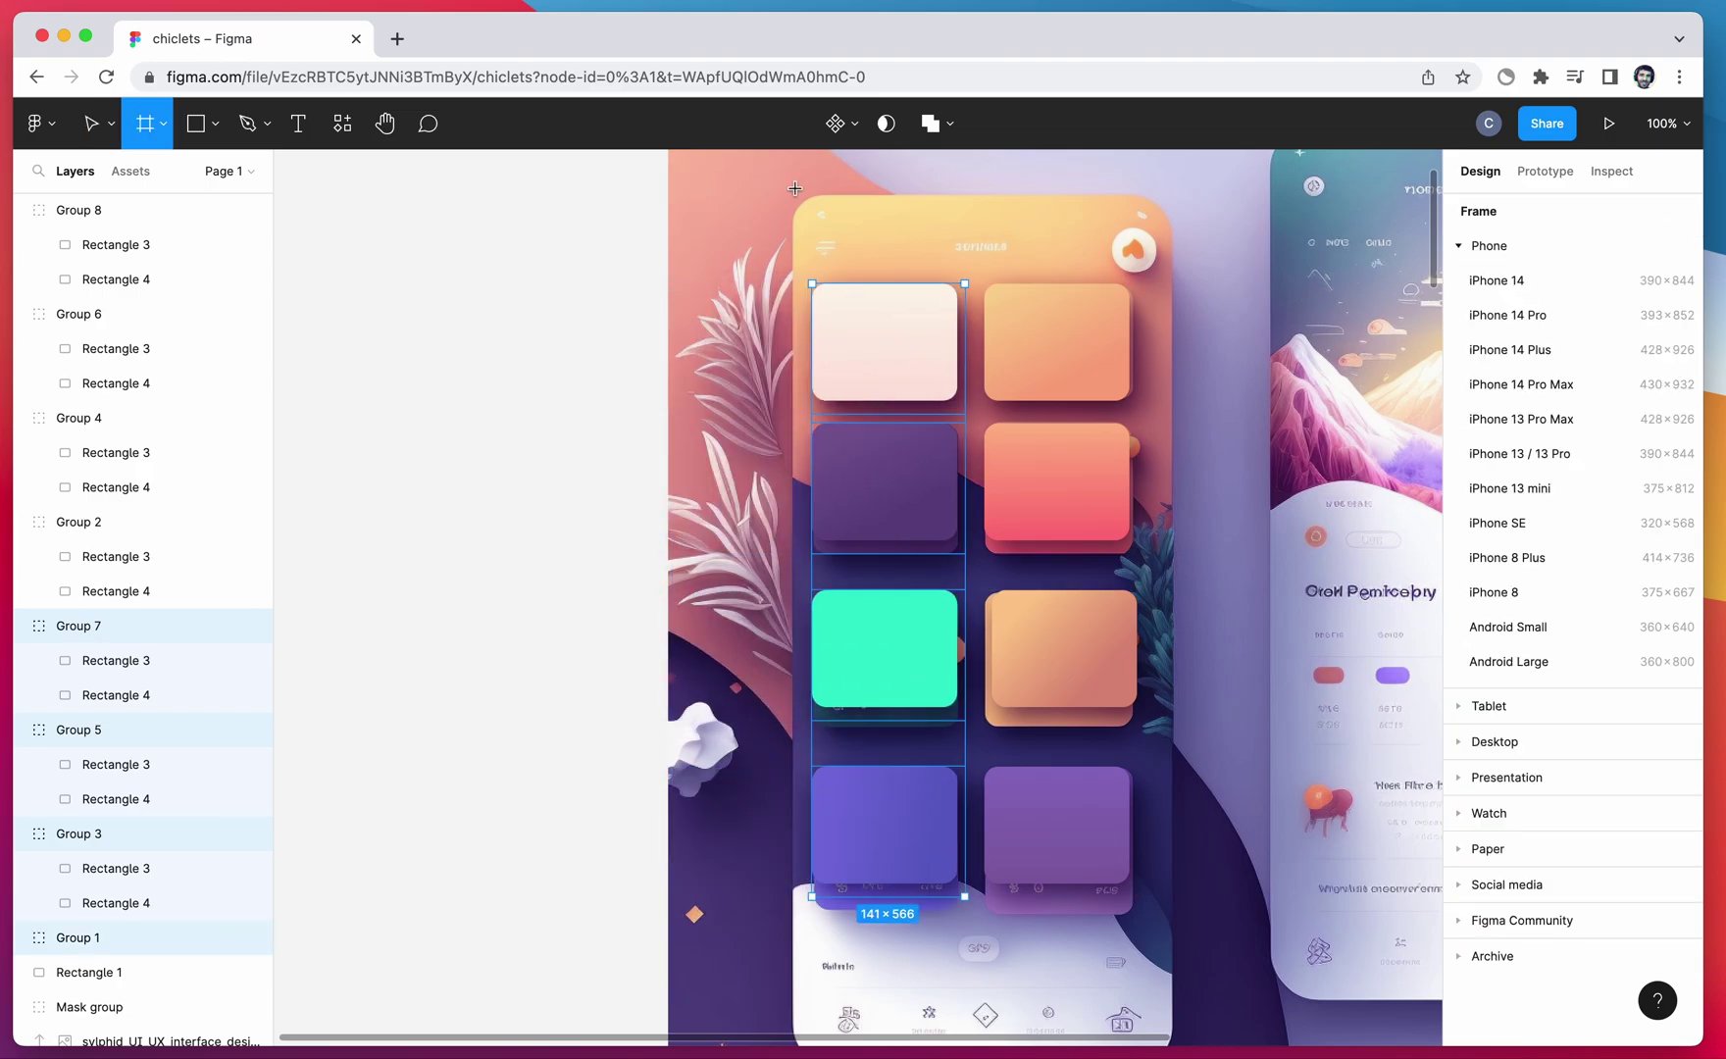
left_click_drag(793, 191, 1172, 926)
scroll(1252, 621, "up", 3)
key("Escape")
left_click_drag(840, 321, 482, 342)
scroll(482, 341, "up", 1)
key("Escape")
left_click(485, 348)
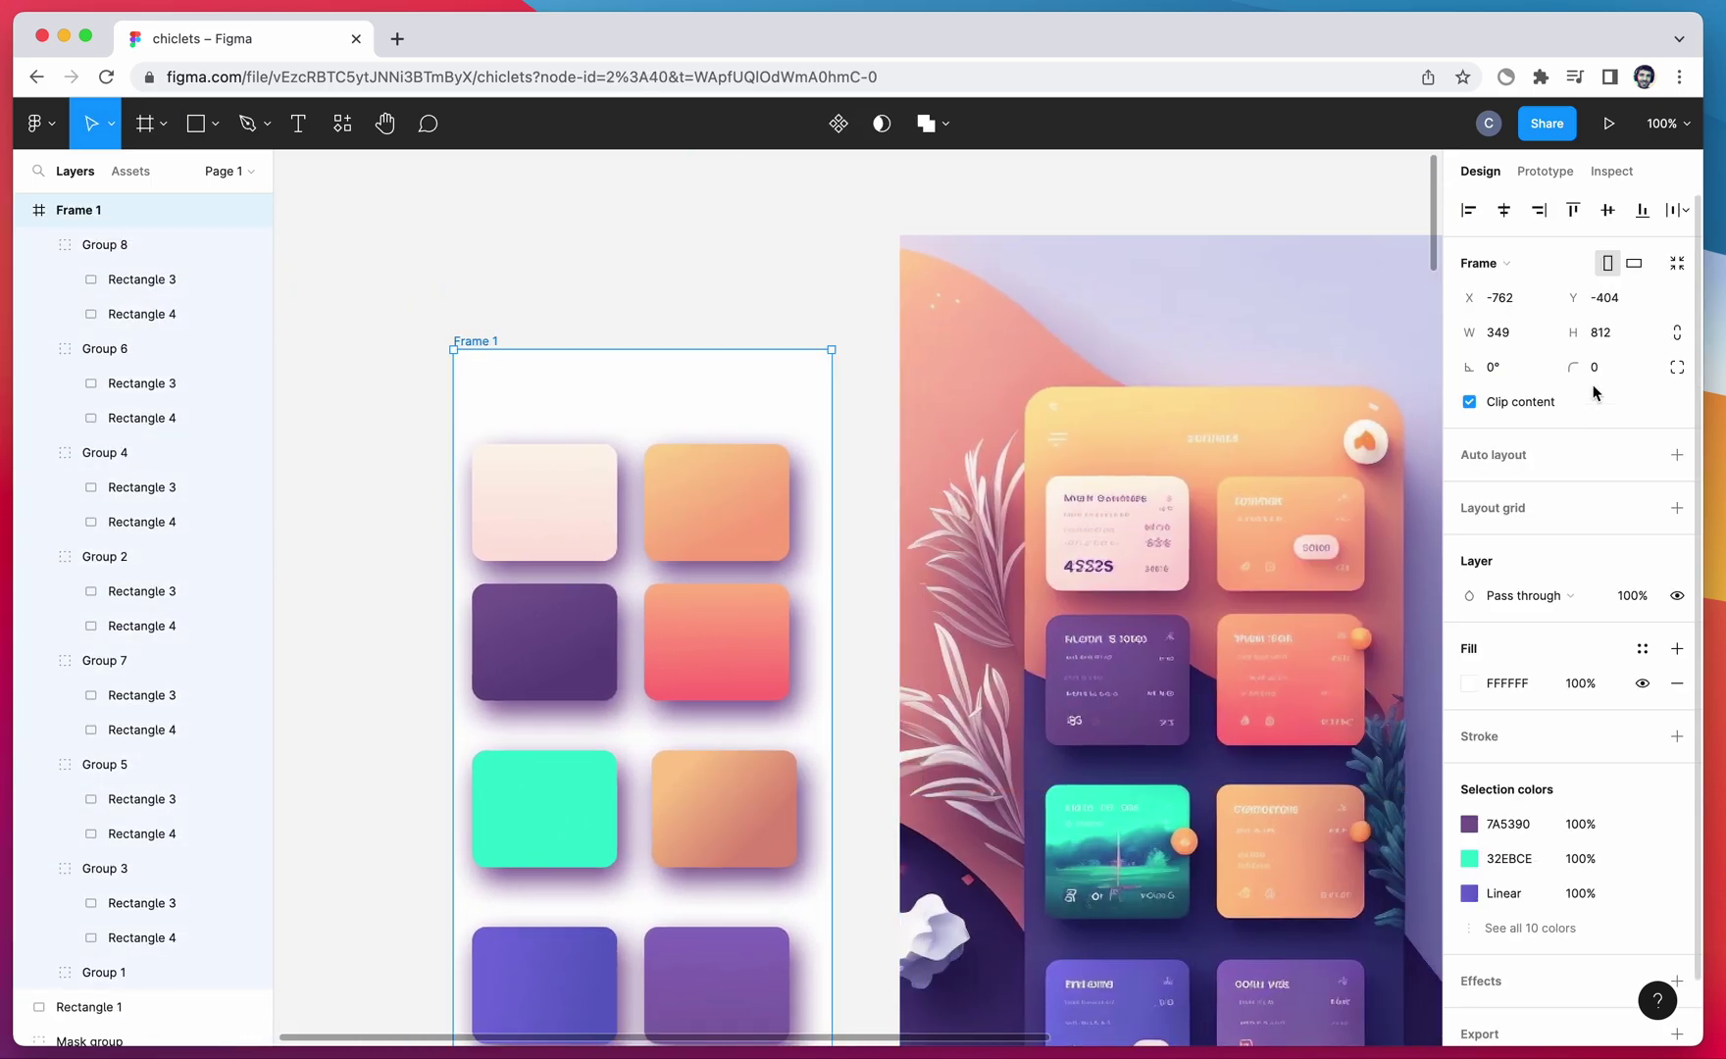
Fill the frame with the dark purple 514585 sampled from the source mockup's background.
left_click(1470, 683)
left_click(1214, 805)
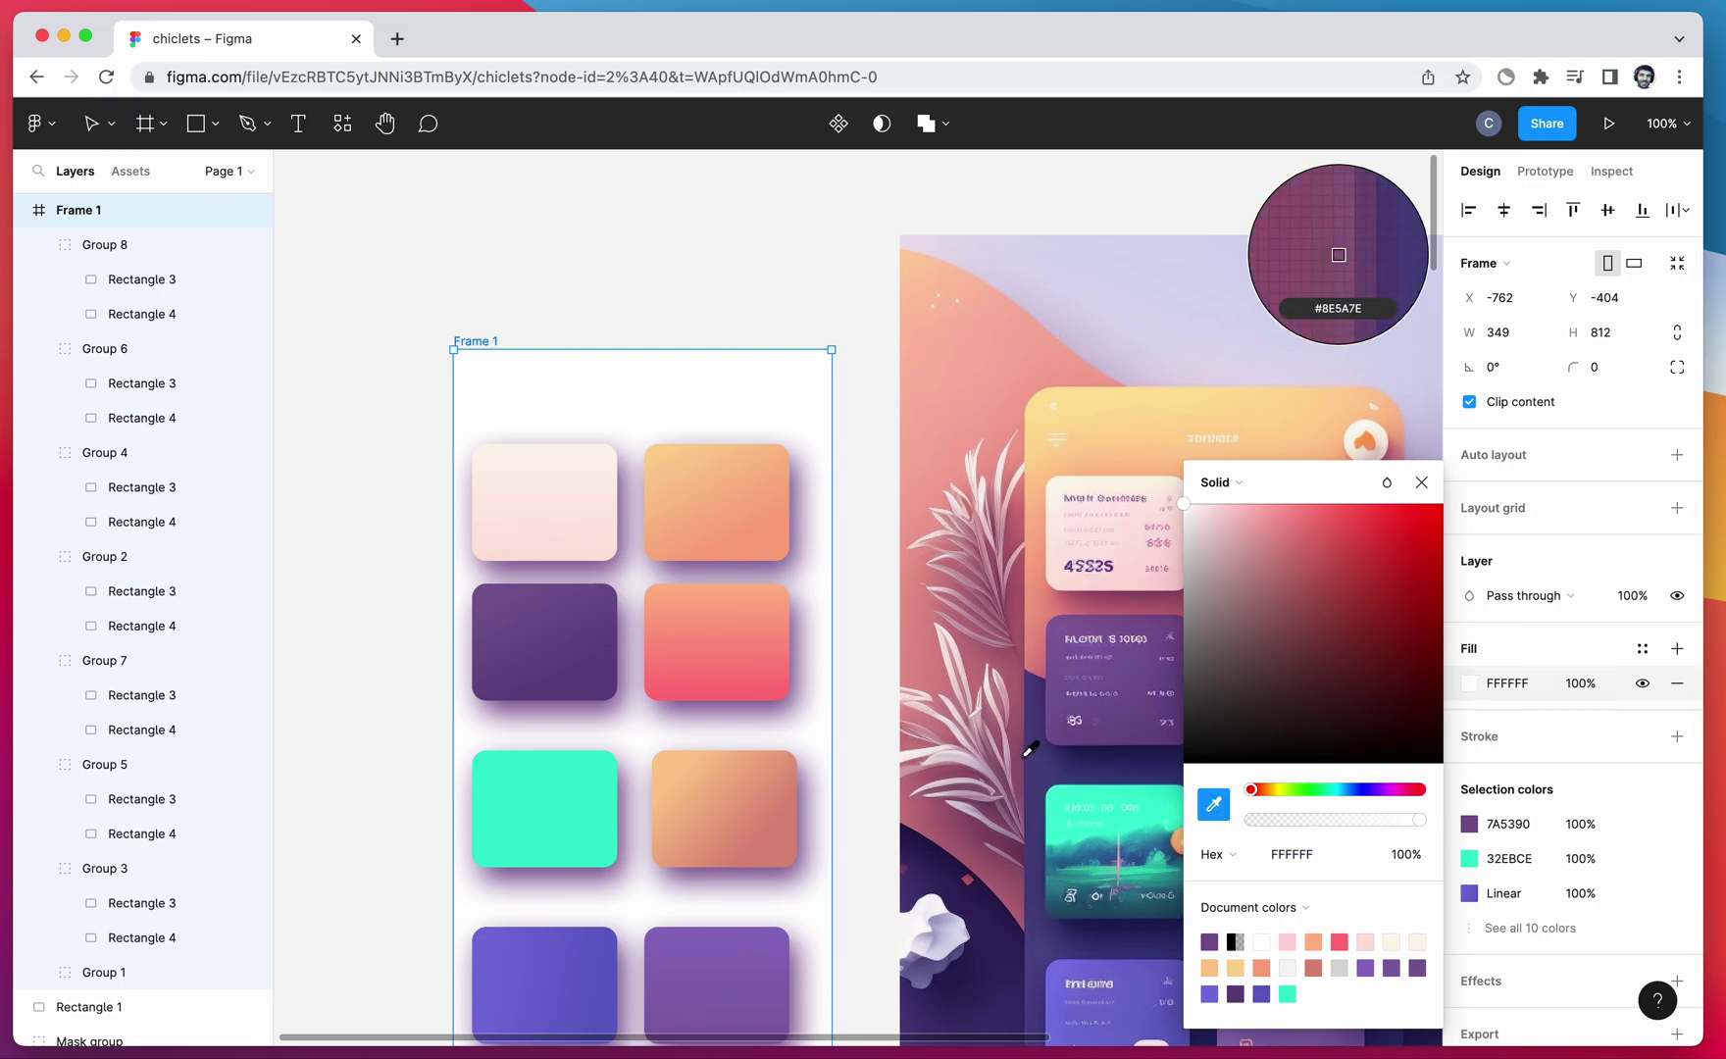
left_click(1335, 253)
left_click(1421, 483)
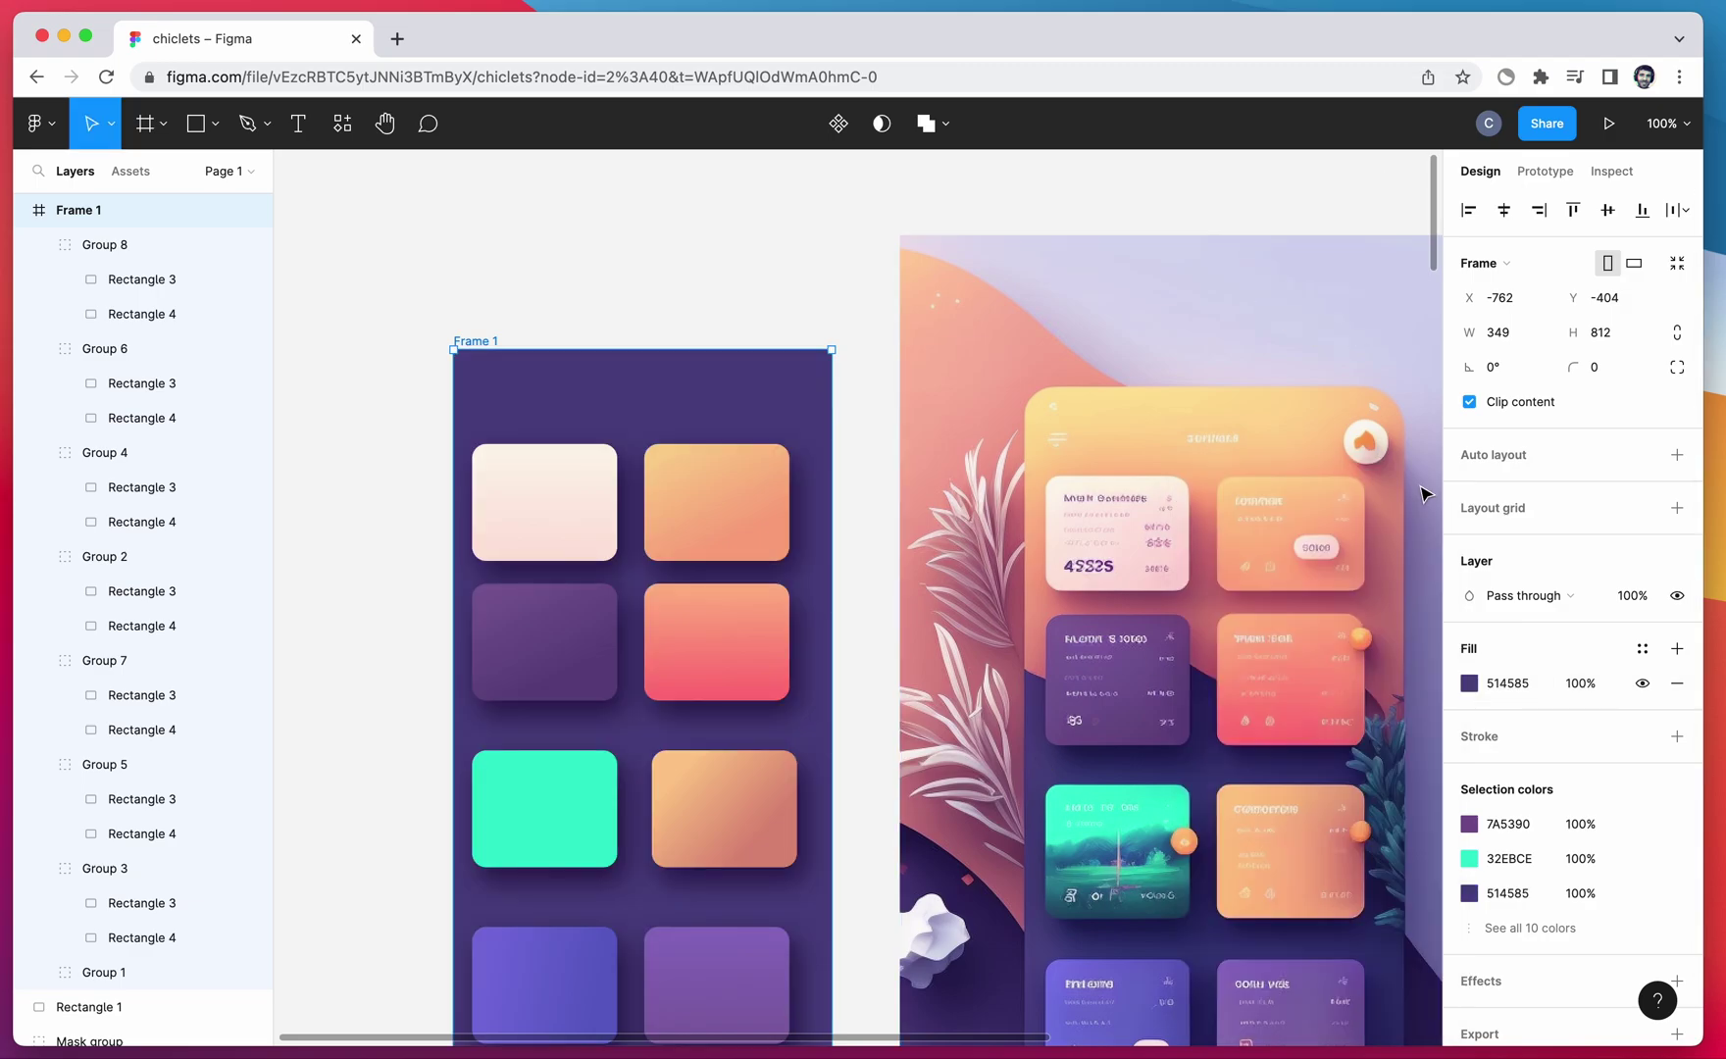
Draw a closed four-sided vector shape over the frame's upper part with the Pen tool, its lower edge slanting down across the second card row.
scroll(1021, 405, "down", 2)
key("p")
left_click(442, 529)
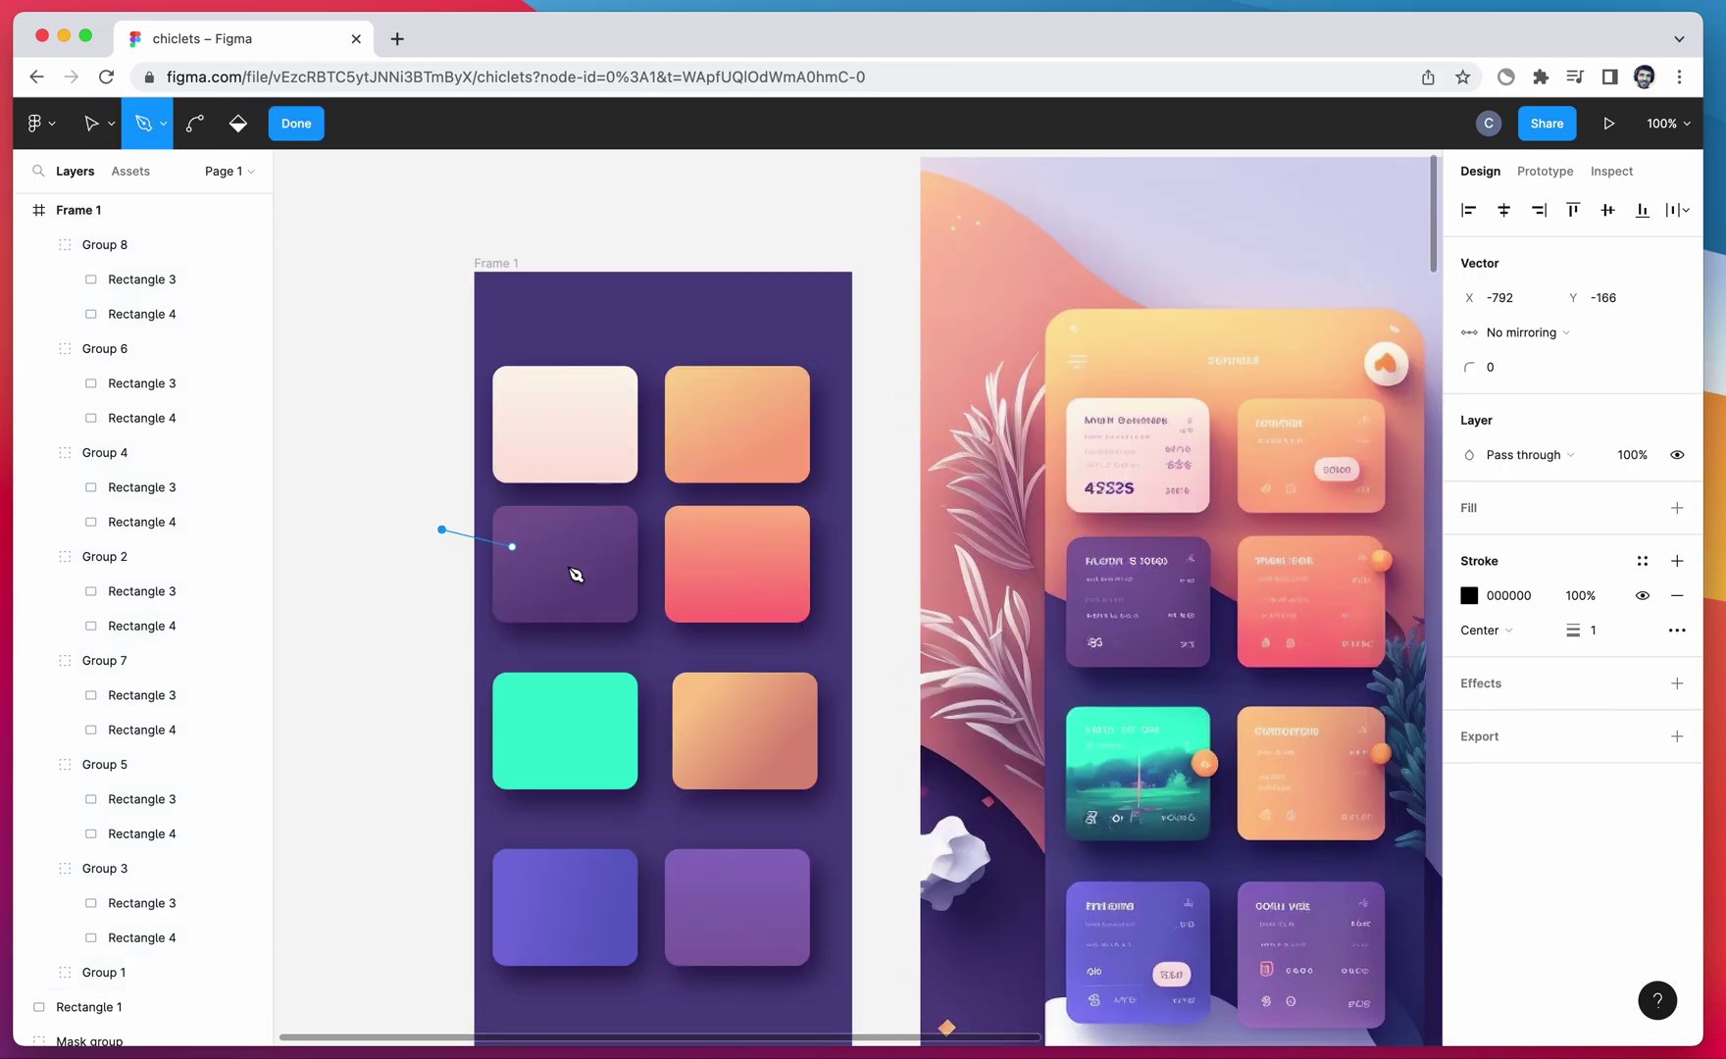
left_click(875, 645)
left_click(883, 246)
left_click(429, 239)
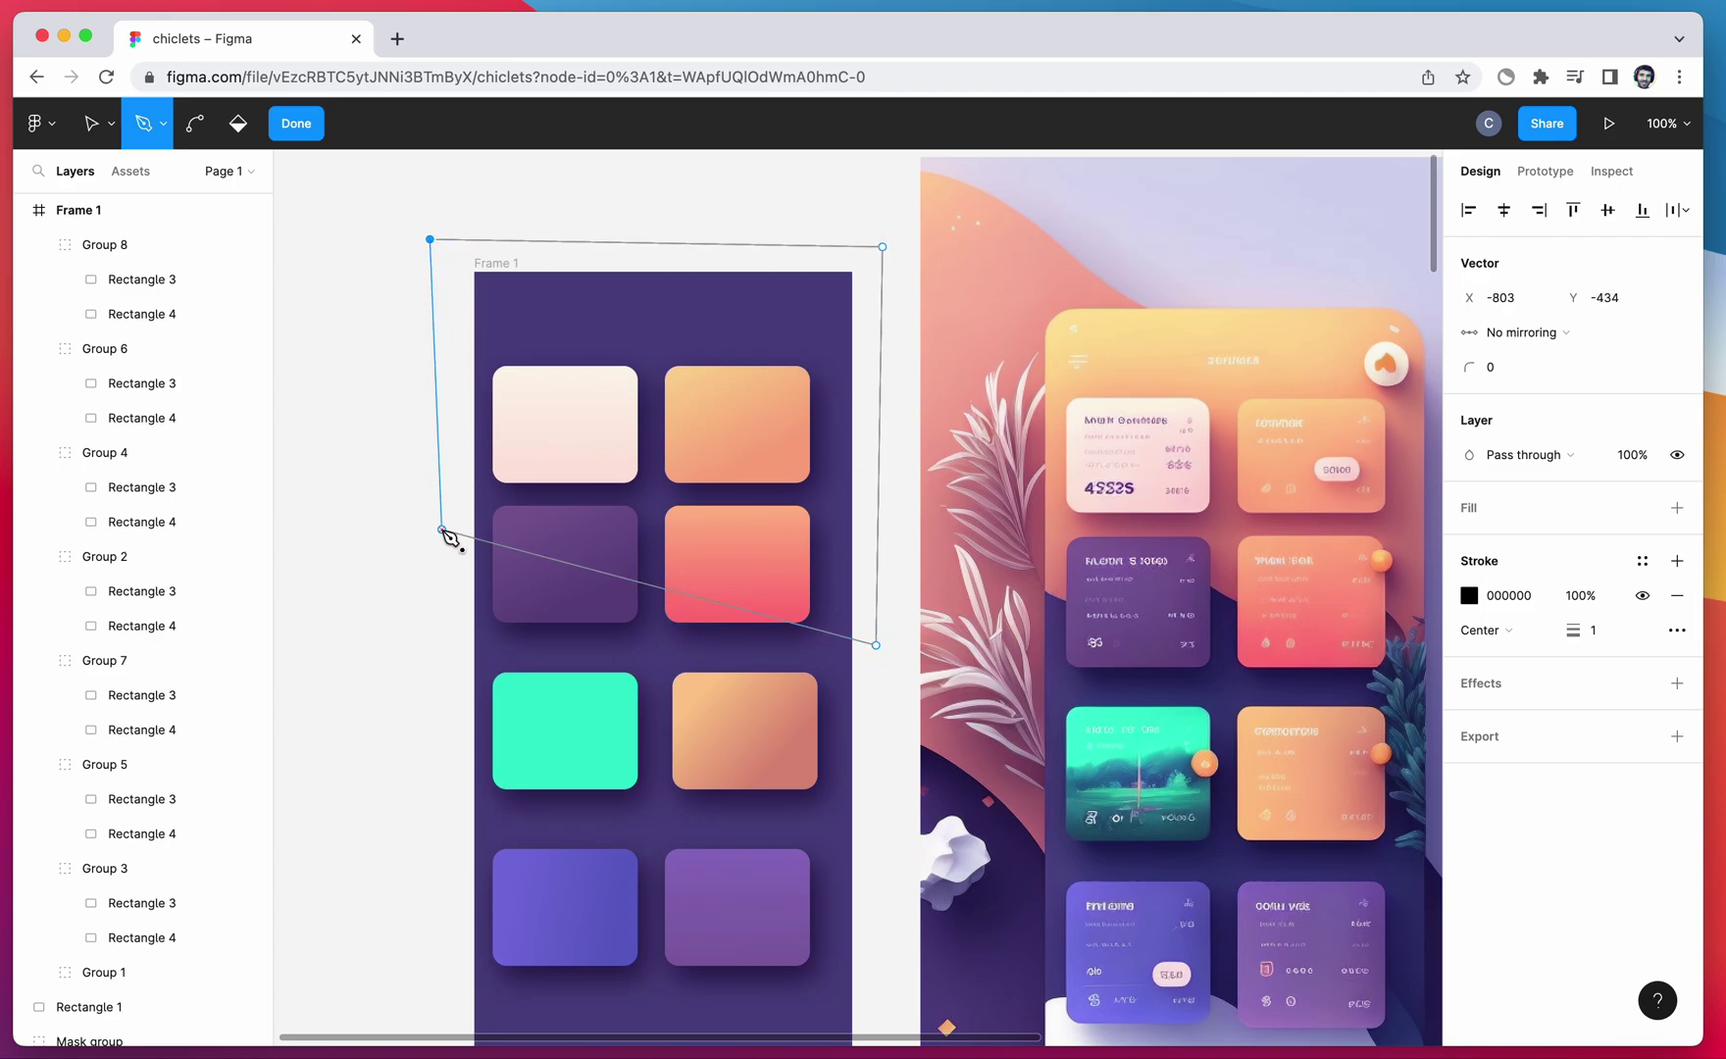
left_click(441, 530)
Give the upper shape a shortened linear gradient from yellow to coral sampled from the source mockup, and remove its stroke.
left_click(1476, 502)
left_click(1468, 543)
left_click(1205, 486)
left_click(1219, 508)
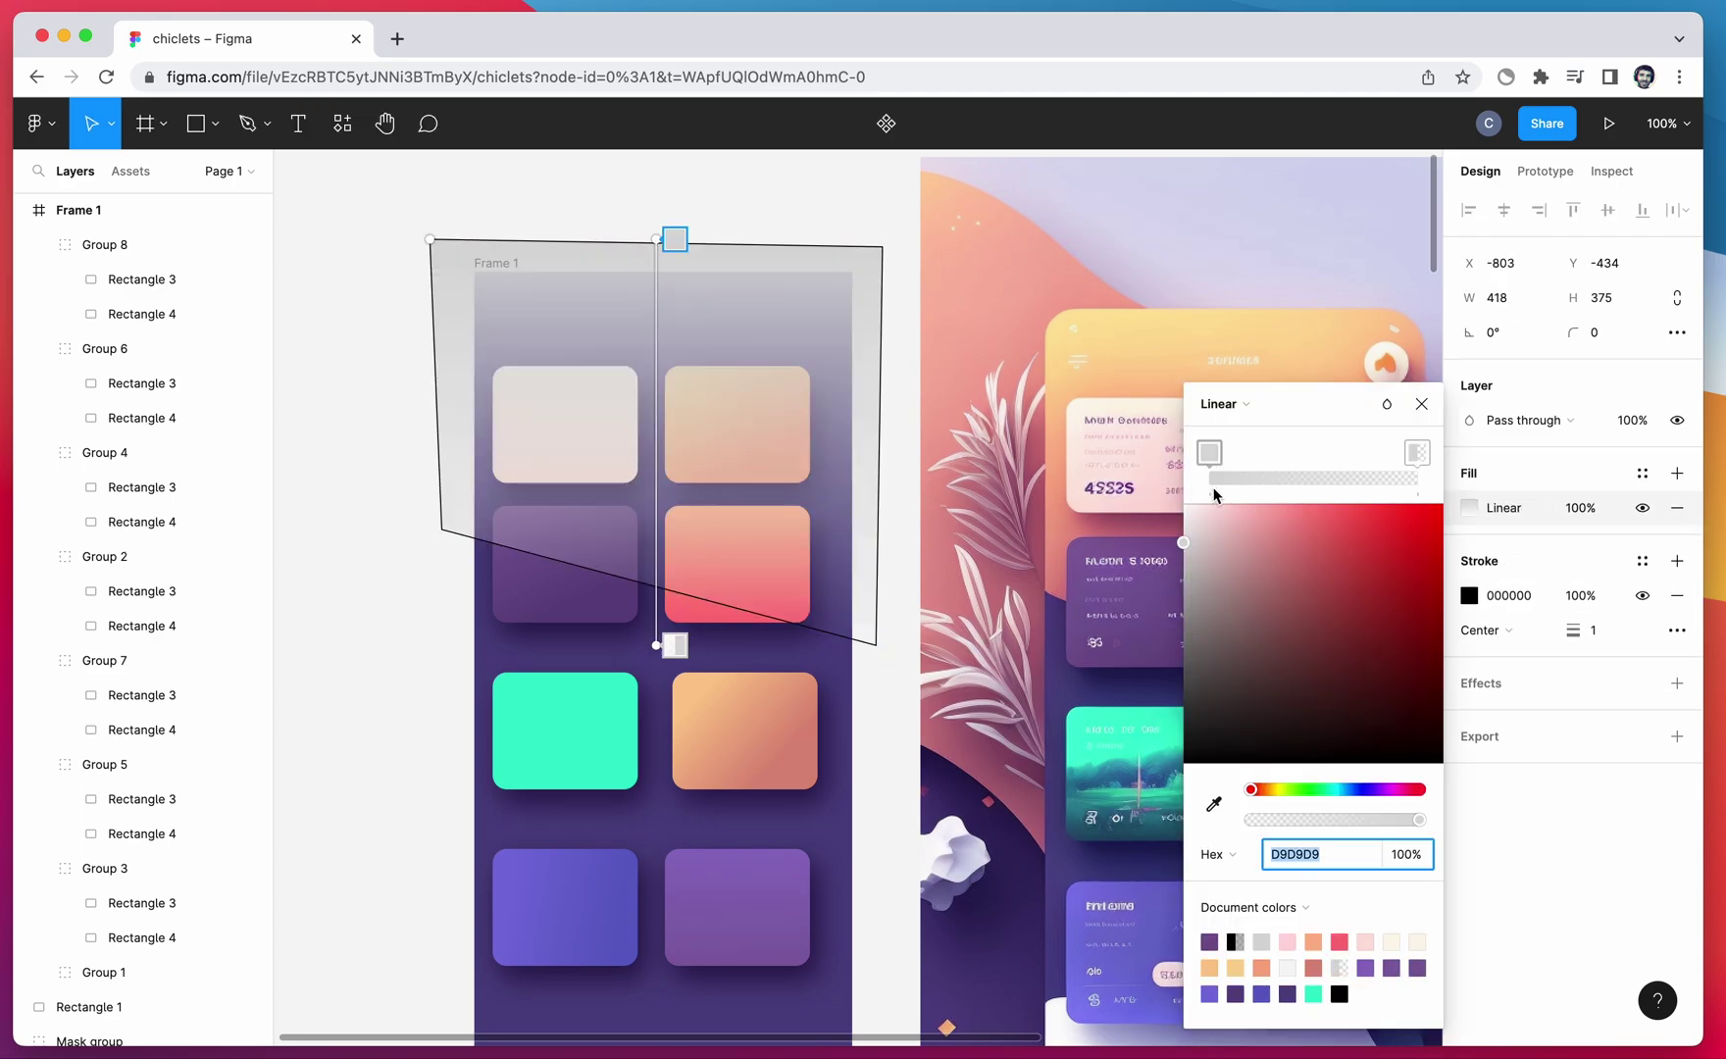
left_click(1213, 803)
left_click(1231, 328)
left_click(1414, 453)
left_click(1213, 803)
left_click(1059, 565)
left_click_drag(656, 646, 656, 410)
left_click(1677, 595)
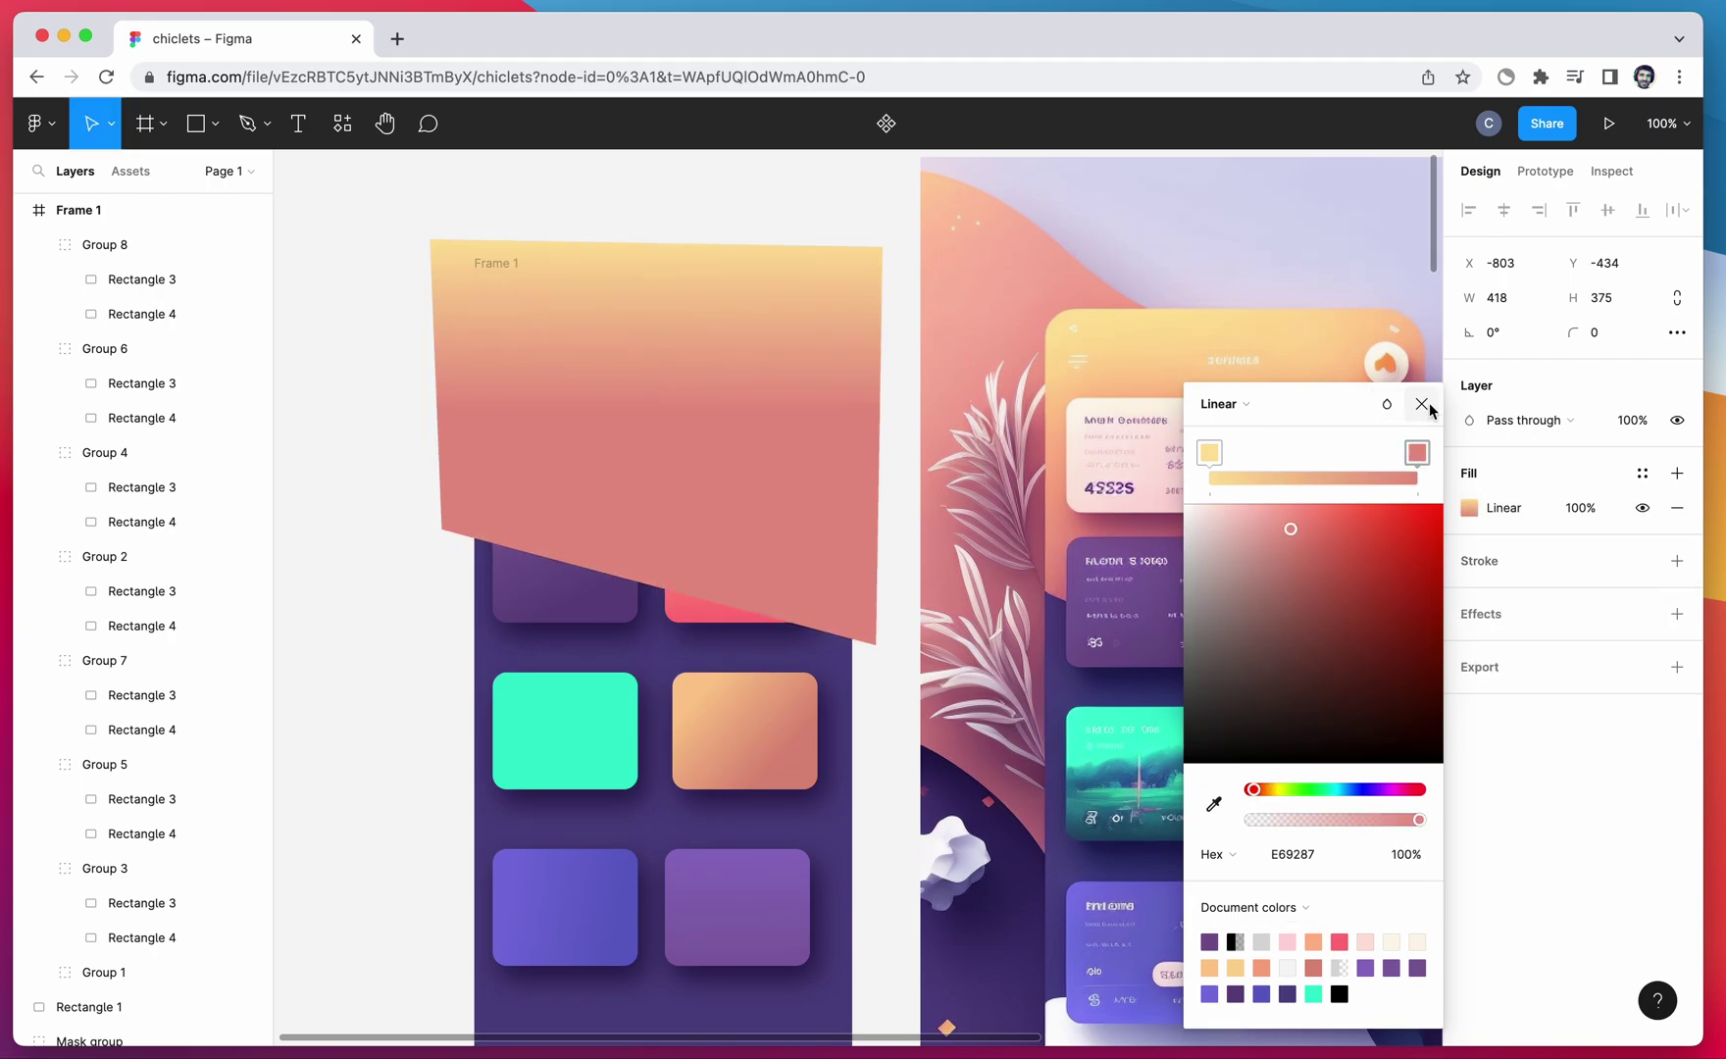
left_click(1422, 404)
Move the yellow-to-coral shape into the frame, align it over the upper area and send it behind the cards.
key("super+x")
left_click(112, 210)
key("super+v")
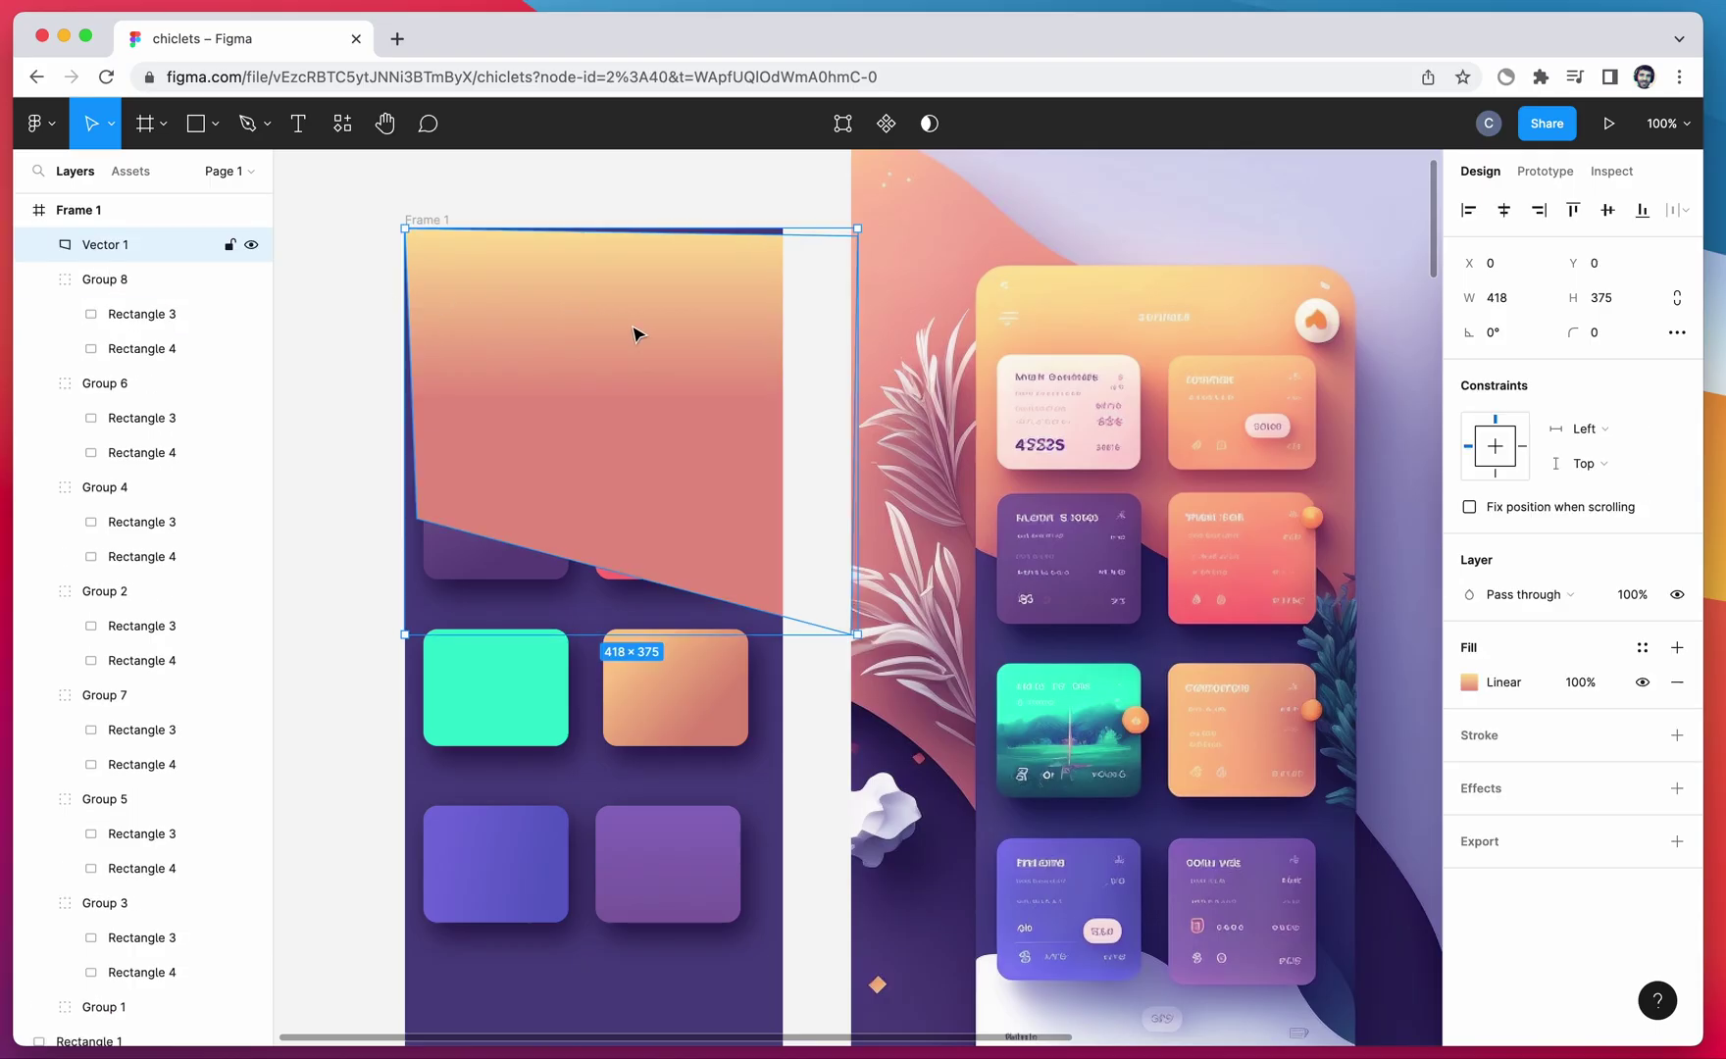
left_click_drag(633, 327, 613, 290)
key("Escape")
key("bracketleft")
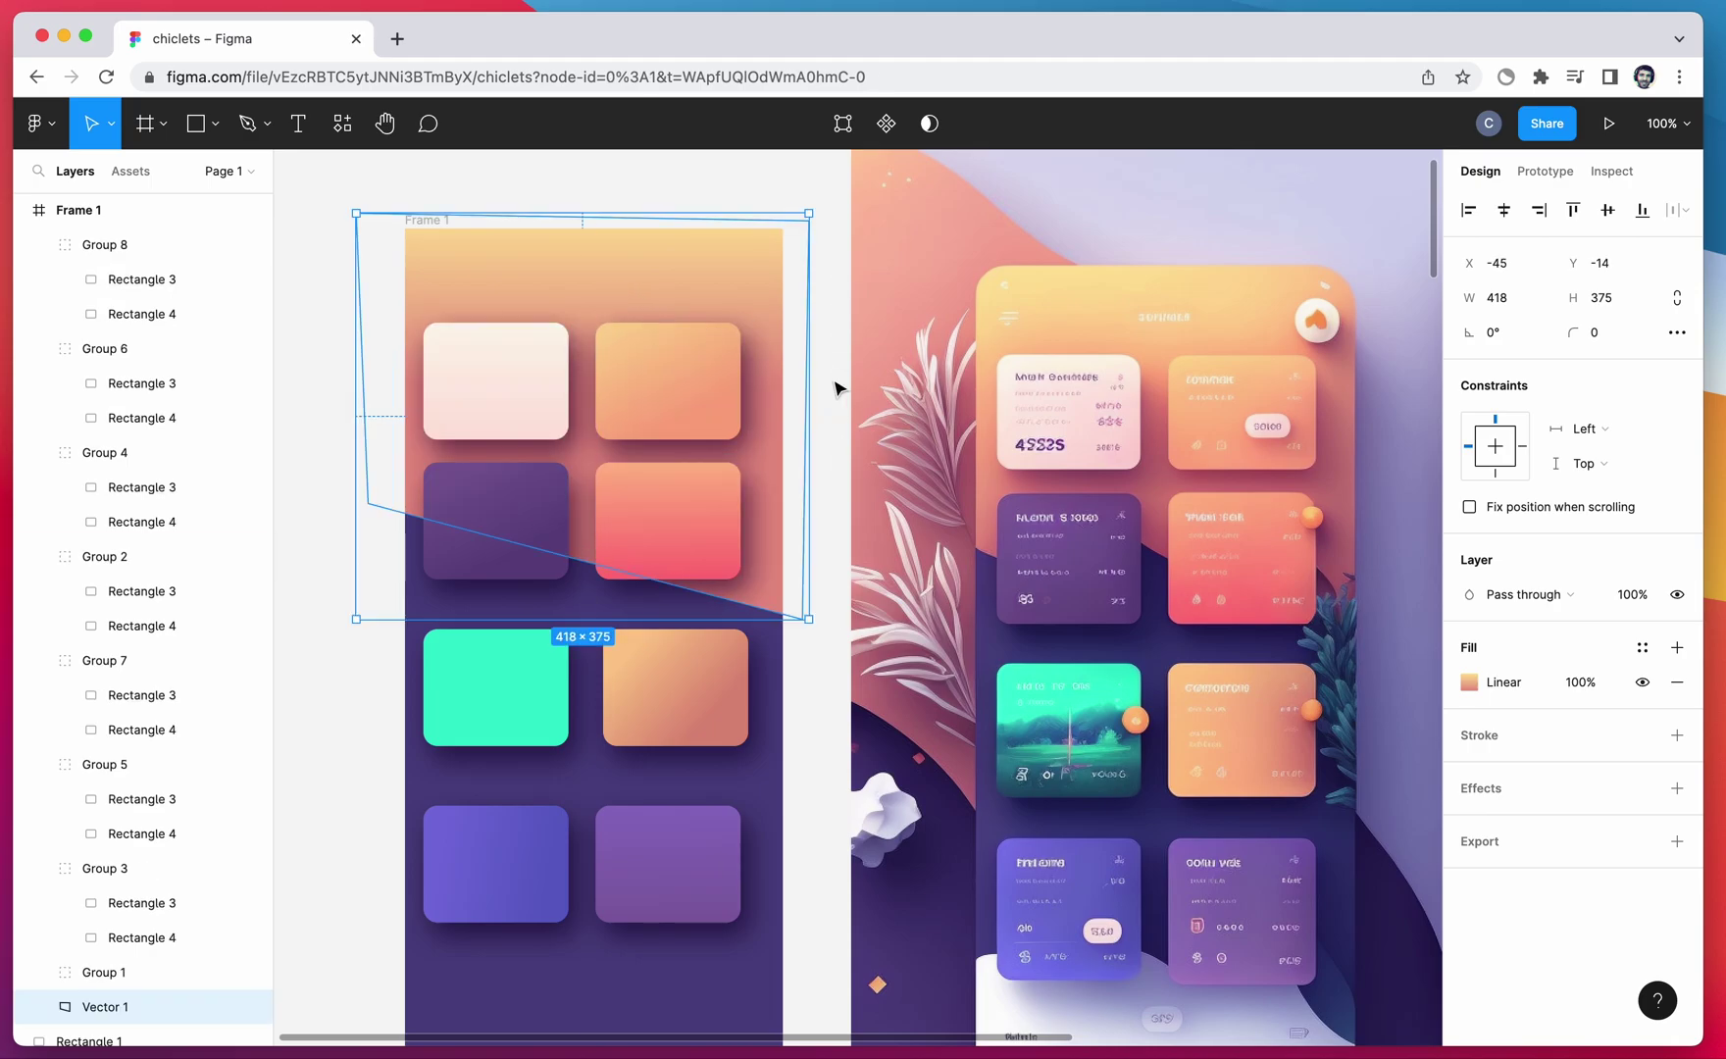
Draw a closed four-sided vector shape over the frame's lower end with the Pen tool, starting just below the last card row.
left_click(833, 522)
left_click_drag(834, 522, 832, 294)
key("p")
left_click(386, 705)
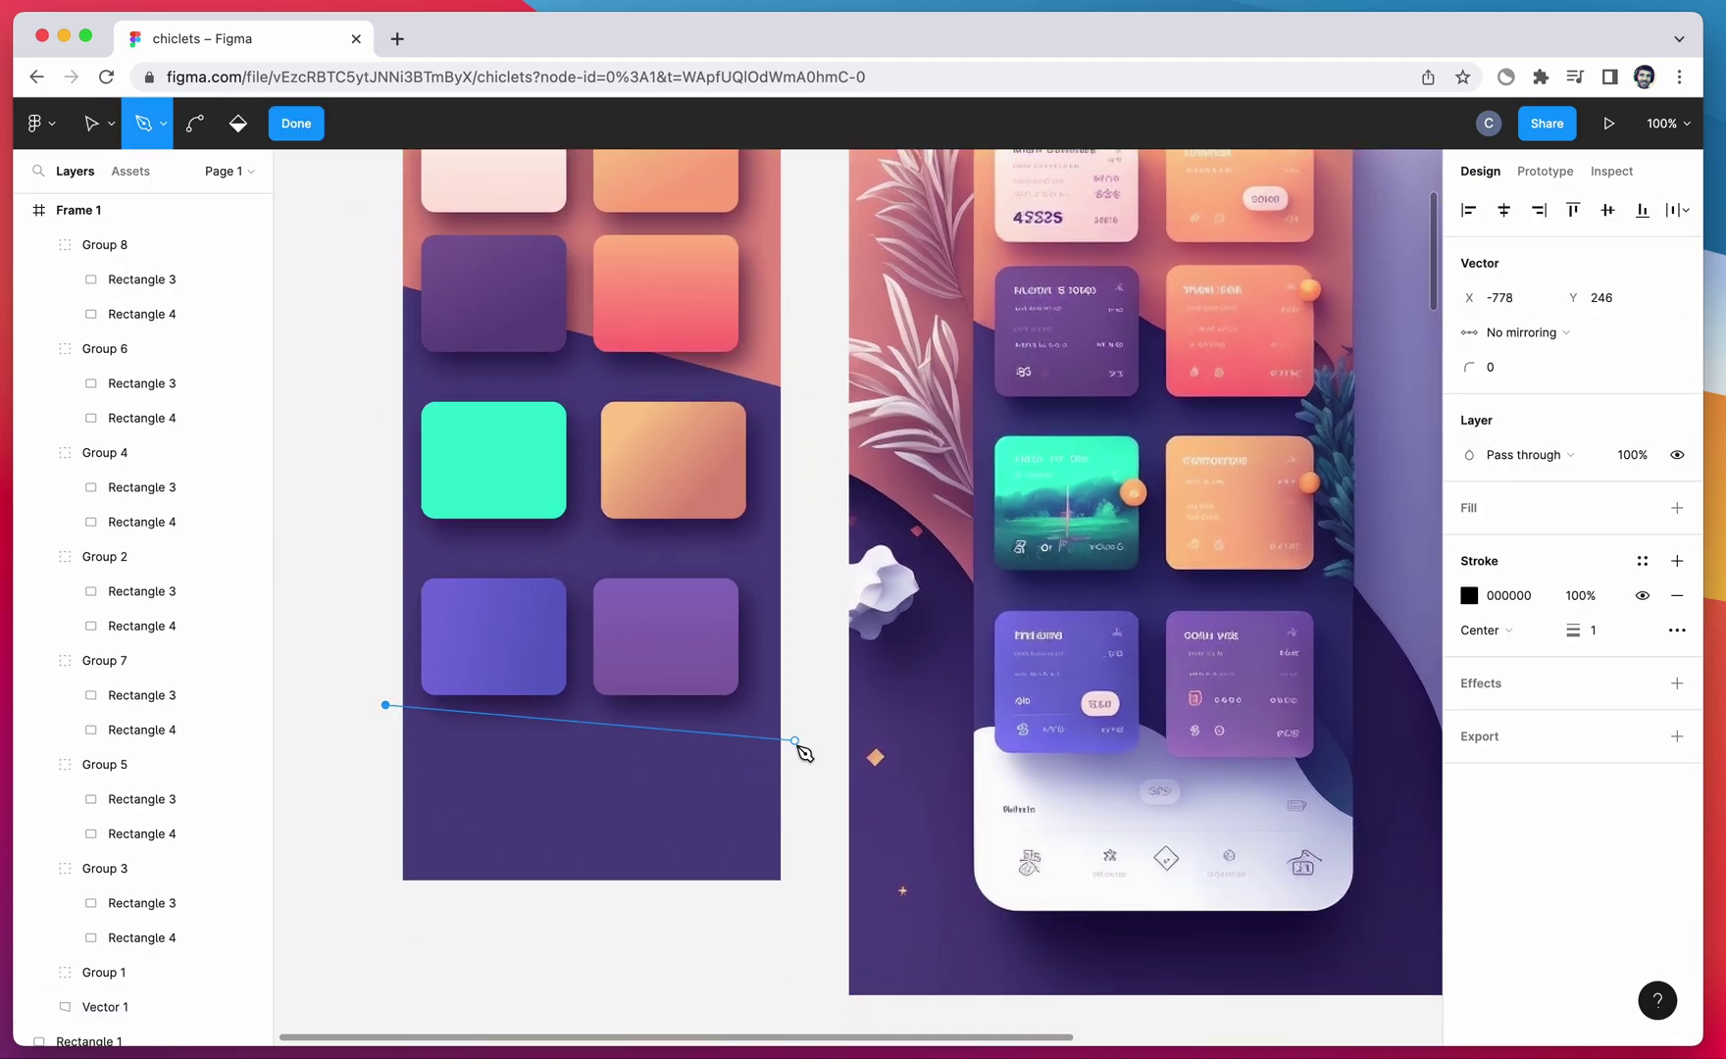
left_click(812, 705)
left_click(813, 940)
left_click(376, 926)
left_click(386, 704)
Add a linear gradient fill to the lower shape and sample its first stop, near-white FCFCFD, from the mockup's bottom area.
left_click(1676, 506)
left_click(1470, 542)
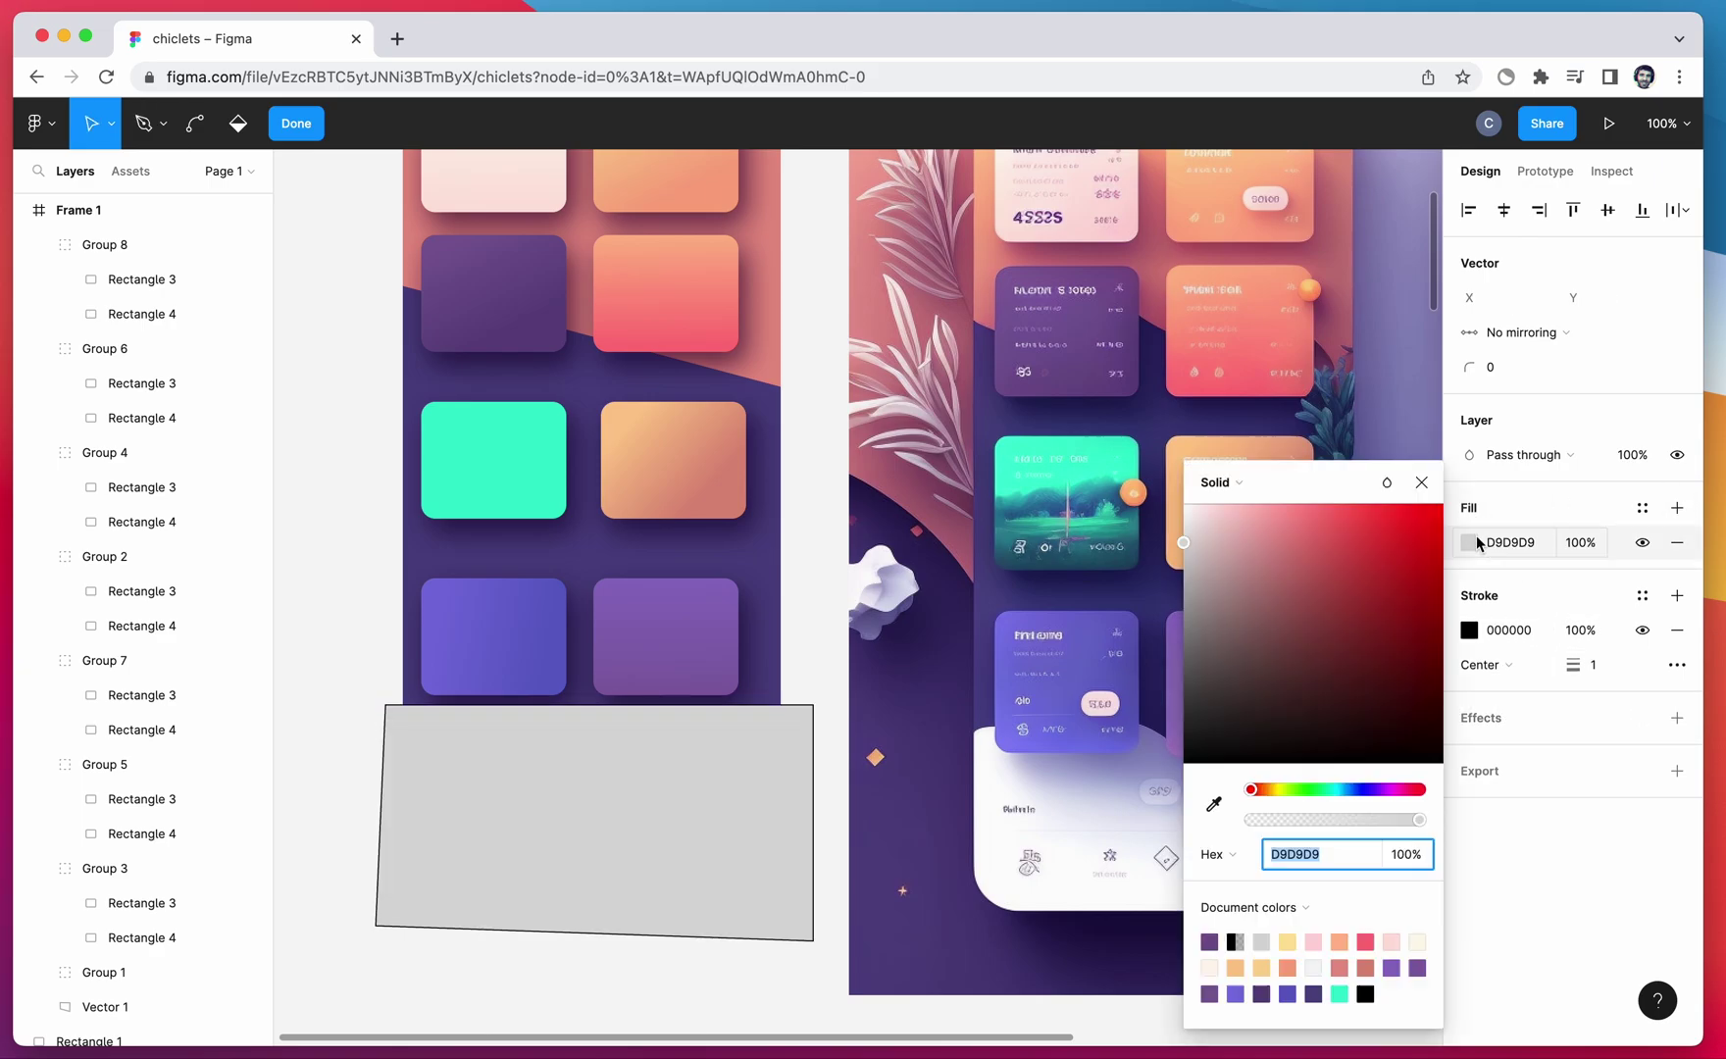
left_click(1219, 483)
left_click(1202, 515)
key("i")
left_click(1004, 740)
left_click(1423, 405)
Sample pale lavender for the lower shape's second gradient stop, tilt the gradient diagonally and remove the shape's stroke.
scroll(1371, 567, "right", 3)
left_click(1469, 507)
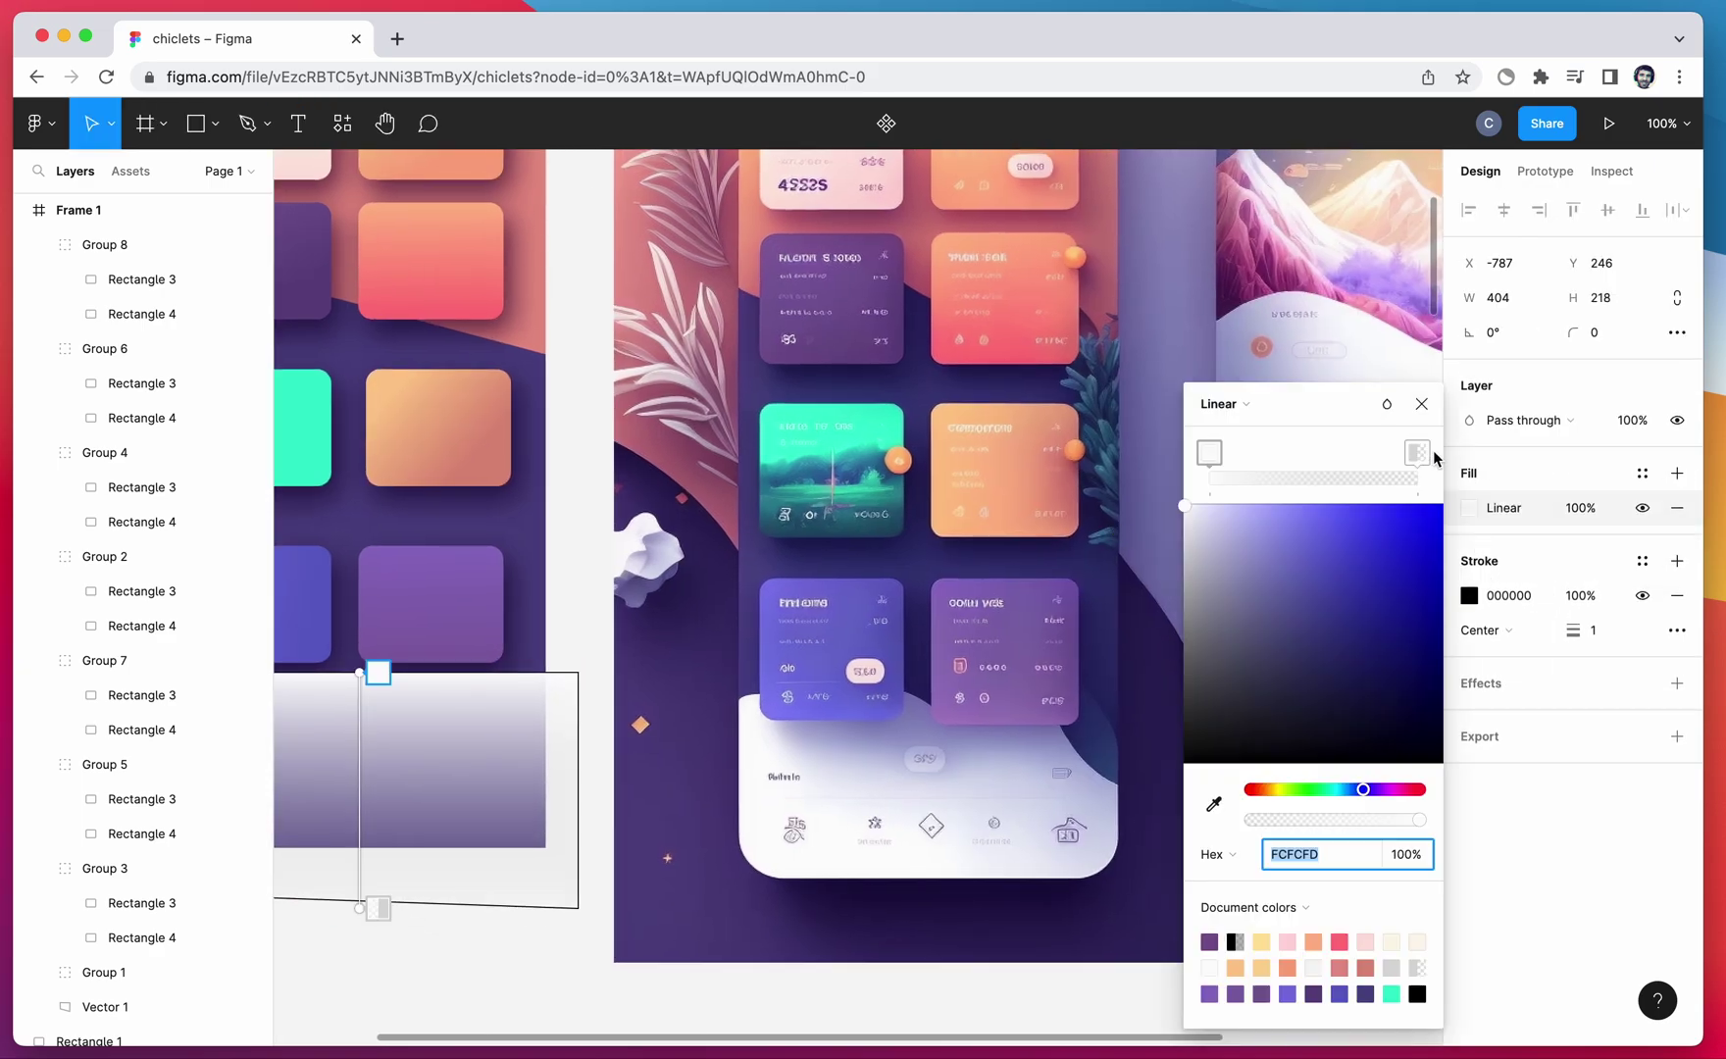
left_click(1417, 453)
key("i")
left_click(1109, 839)
left_click_drag(359, 908, 461, 851)
left_click(1421, 404)
left_click(1674, 630)
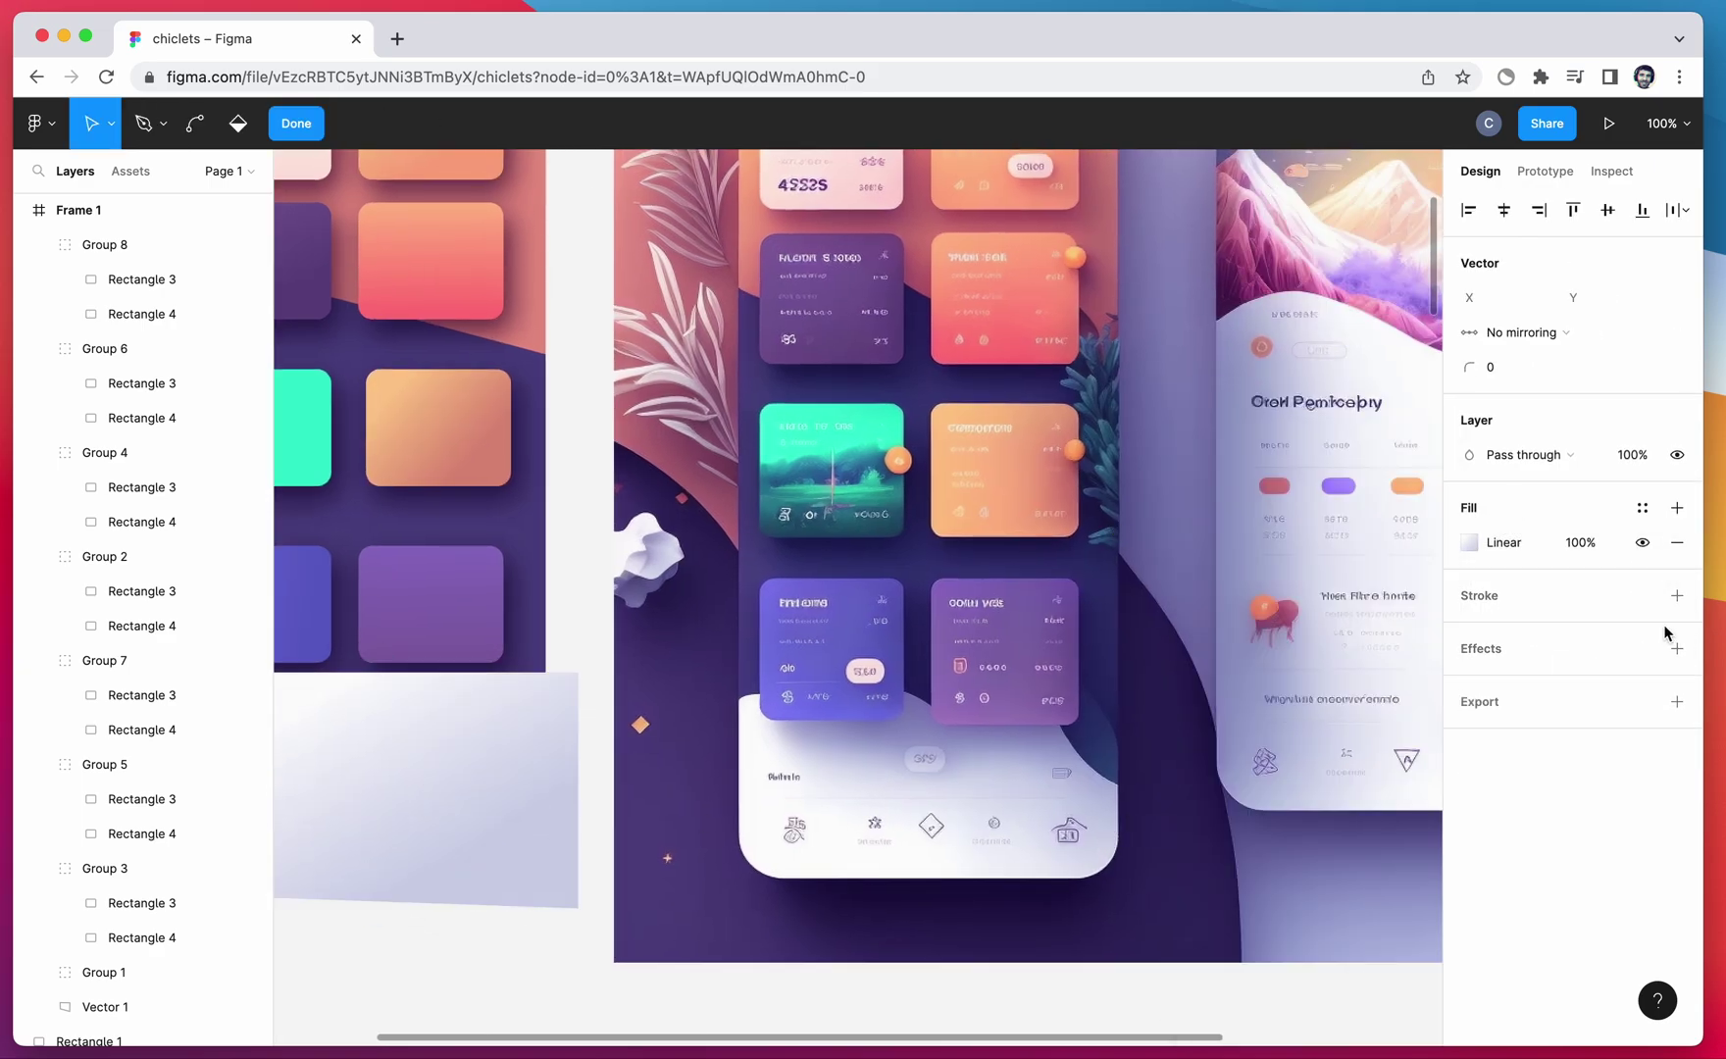
Raise the lower shape's two upper corners to overlap the last card row, making the shape about 257 tall.
scroll(858, 598, "left", 3)
left_click_drag(414, 713, 398, 673)
left_click_drag(840, 715, 841, 675)
left_click(398, 673)
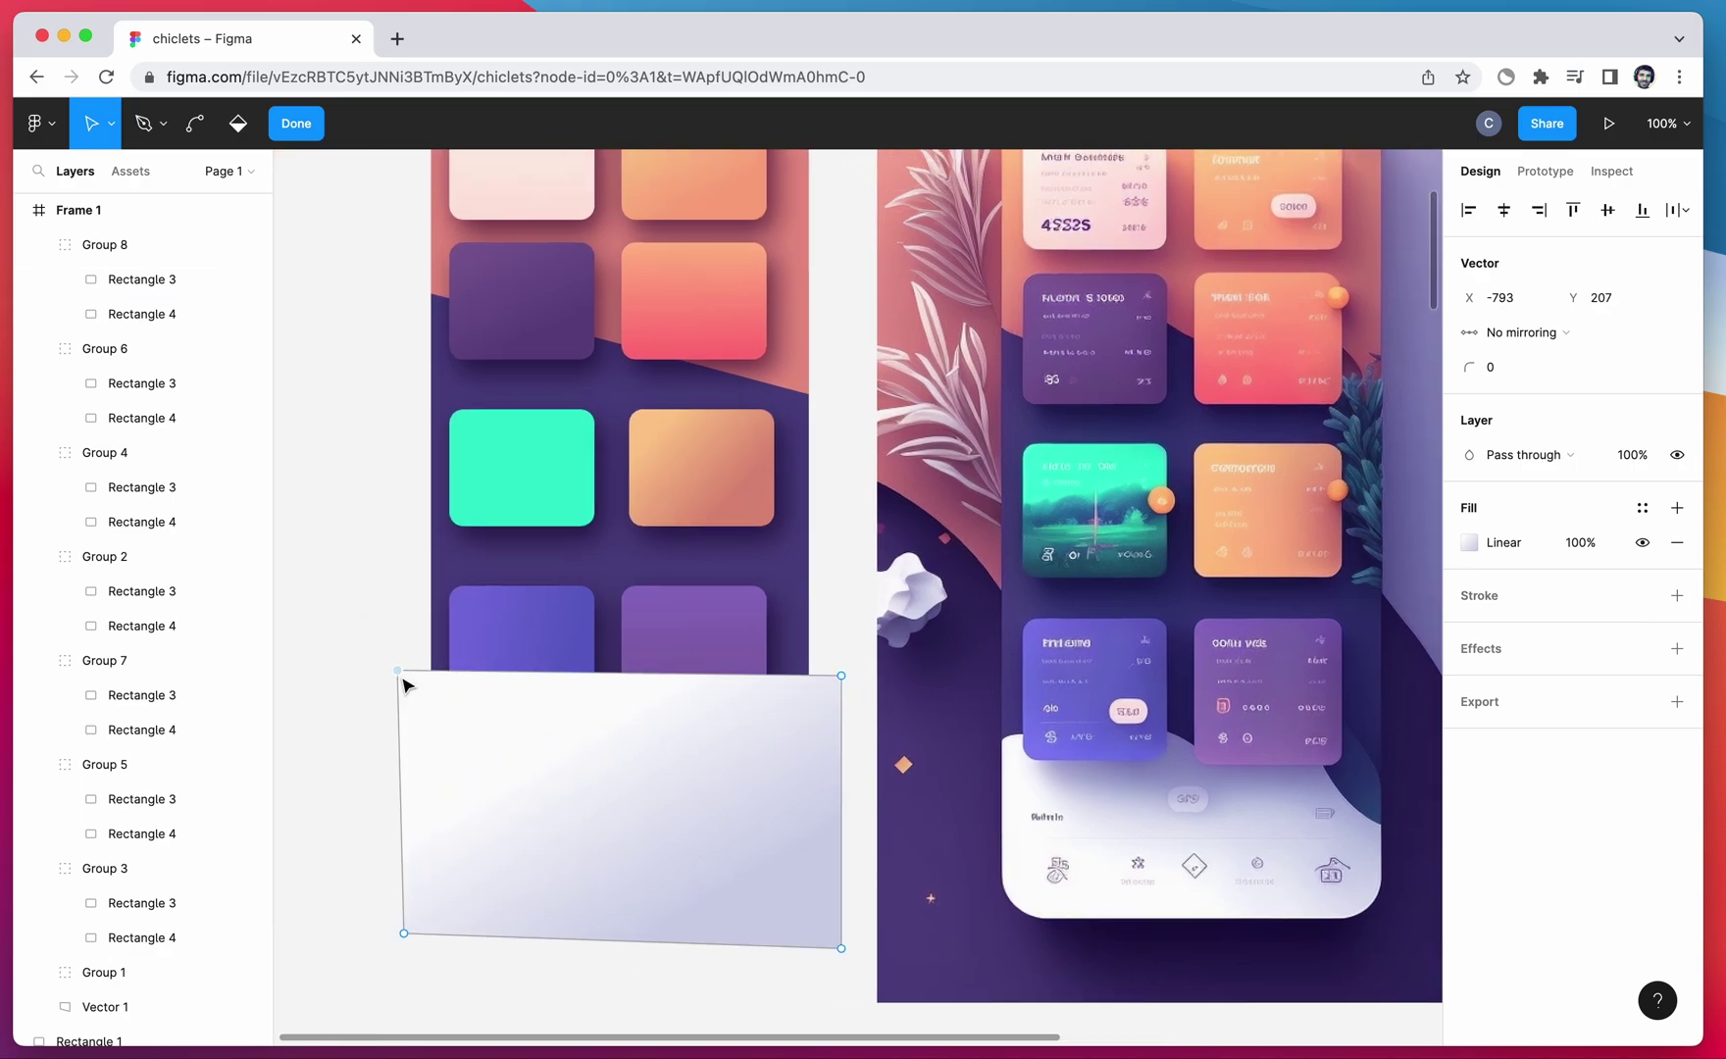
Move the white-to-lavender shape into the frame and place it behind the cards.
scroll(143, 588, "down", 3)
left_click(470, 804)
scroll(143, 392, "up", 4)
left_click_drag(105, 210, 105, 257)
key("Escape")
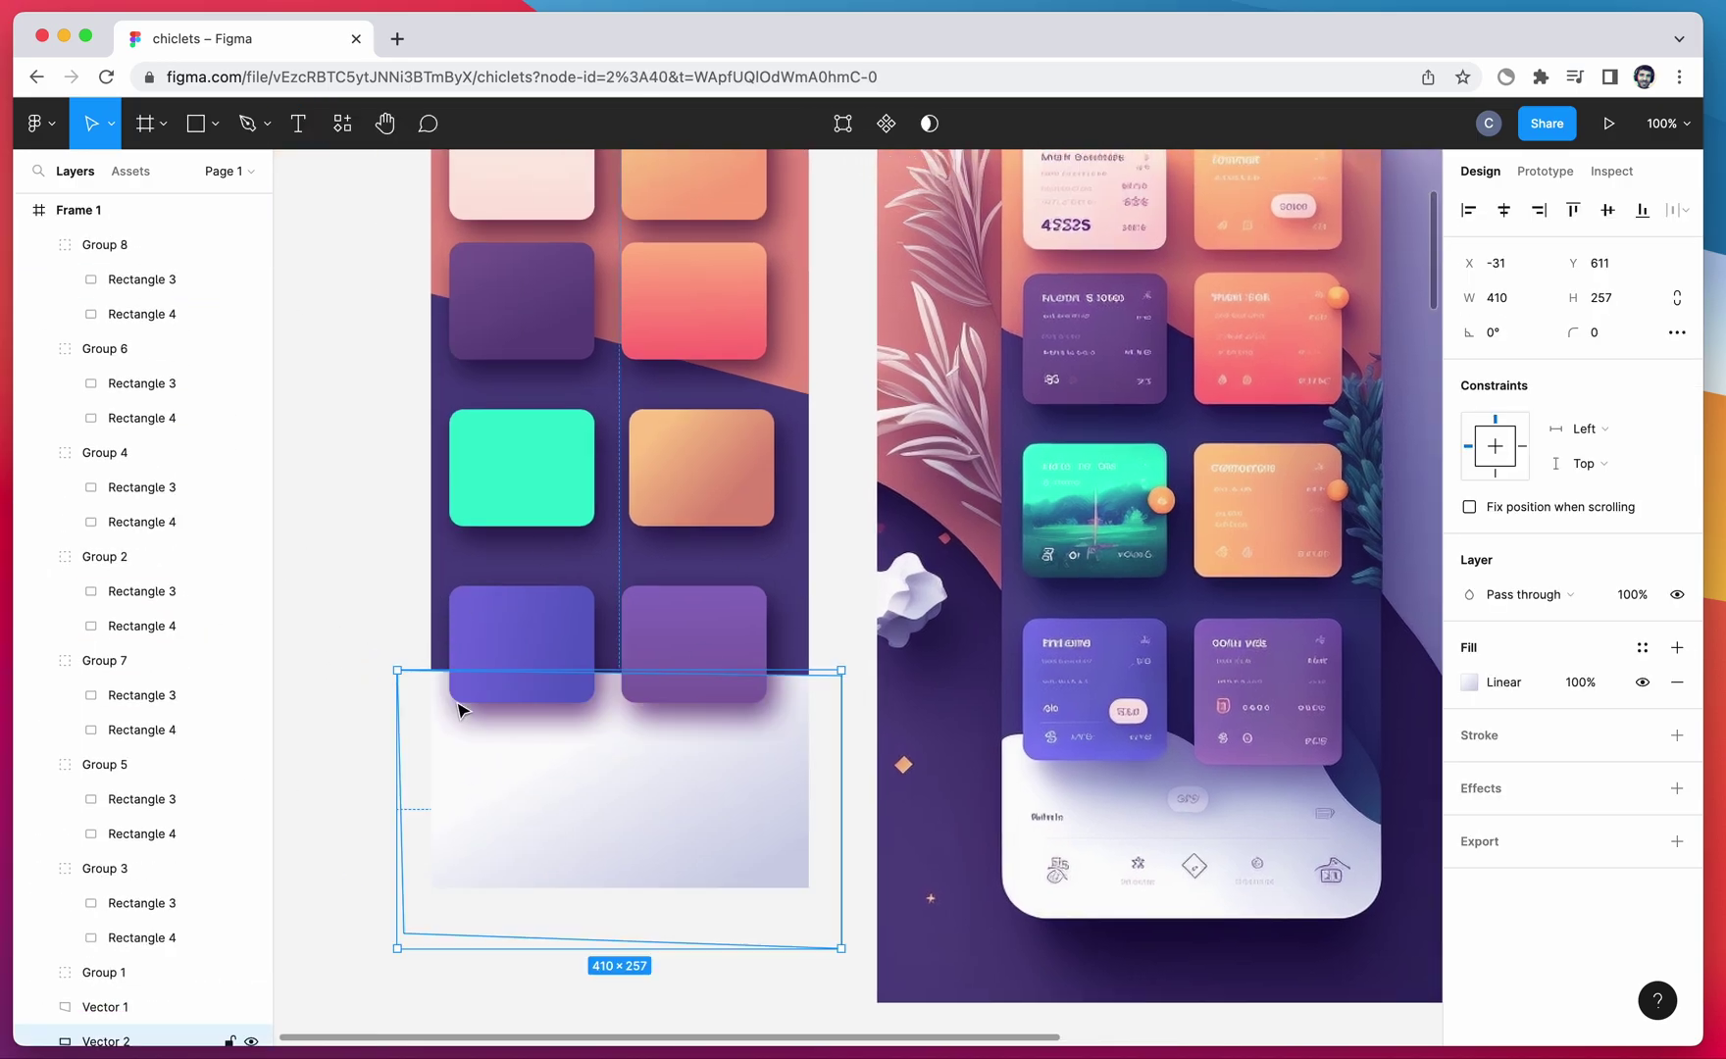
key("Escape")
scroll(1020, 549, "up", 3)
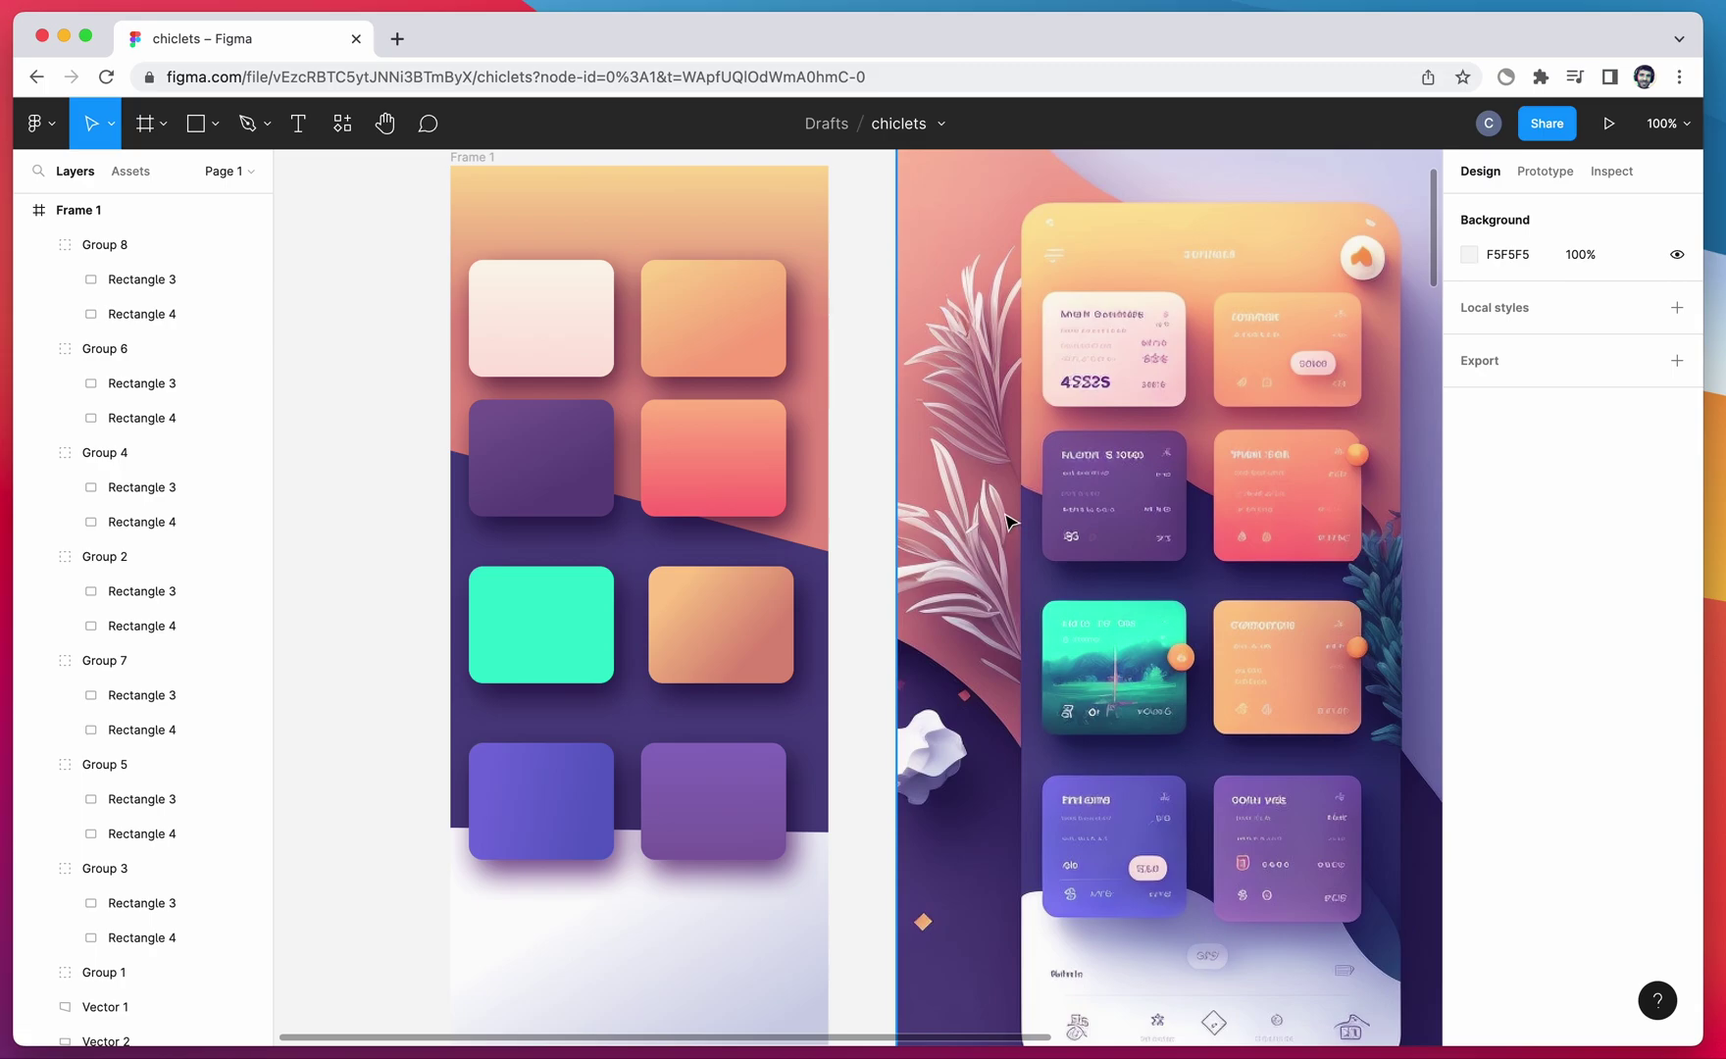
Duplicate the source image and place the copy farther to the right at X 1422.
left_click(1010, 520)
scroll(1010, 520, "right", 5)
scroll(981, 588, "down", 1)
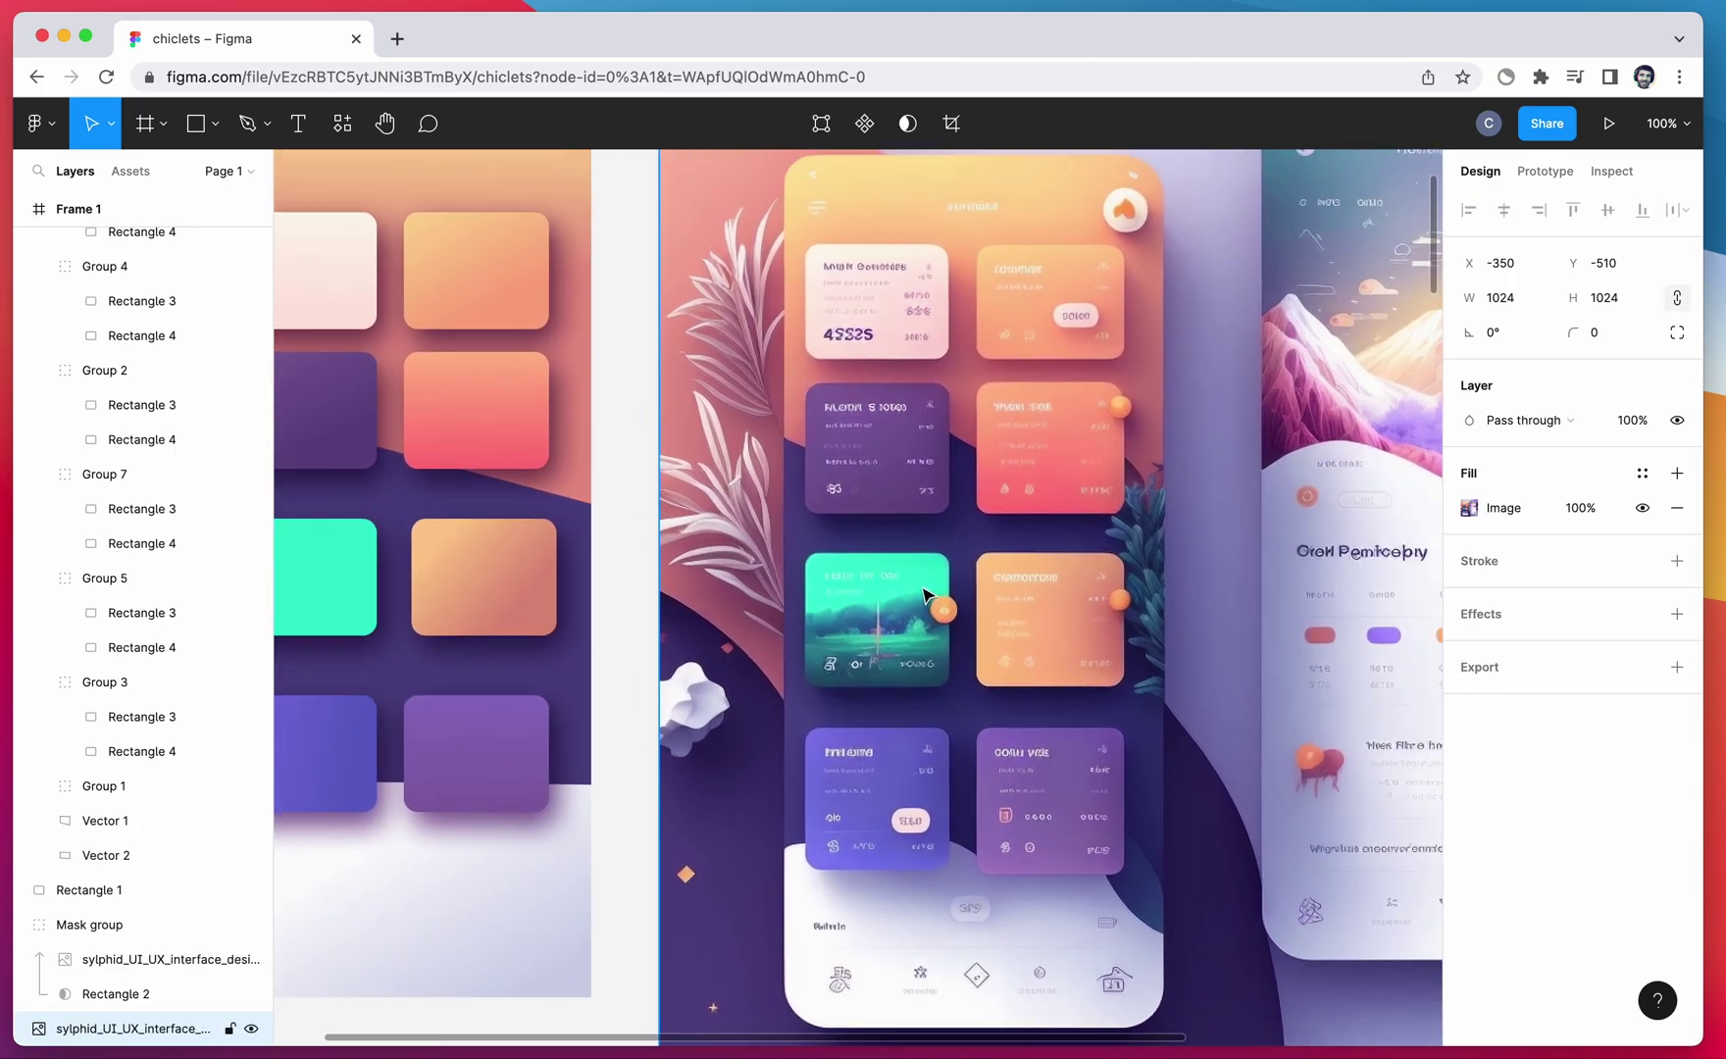
key("super+minus")
key("super+minus")
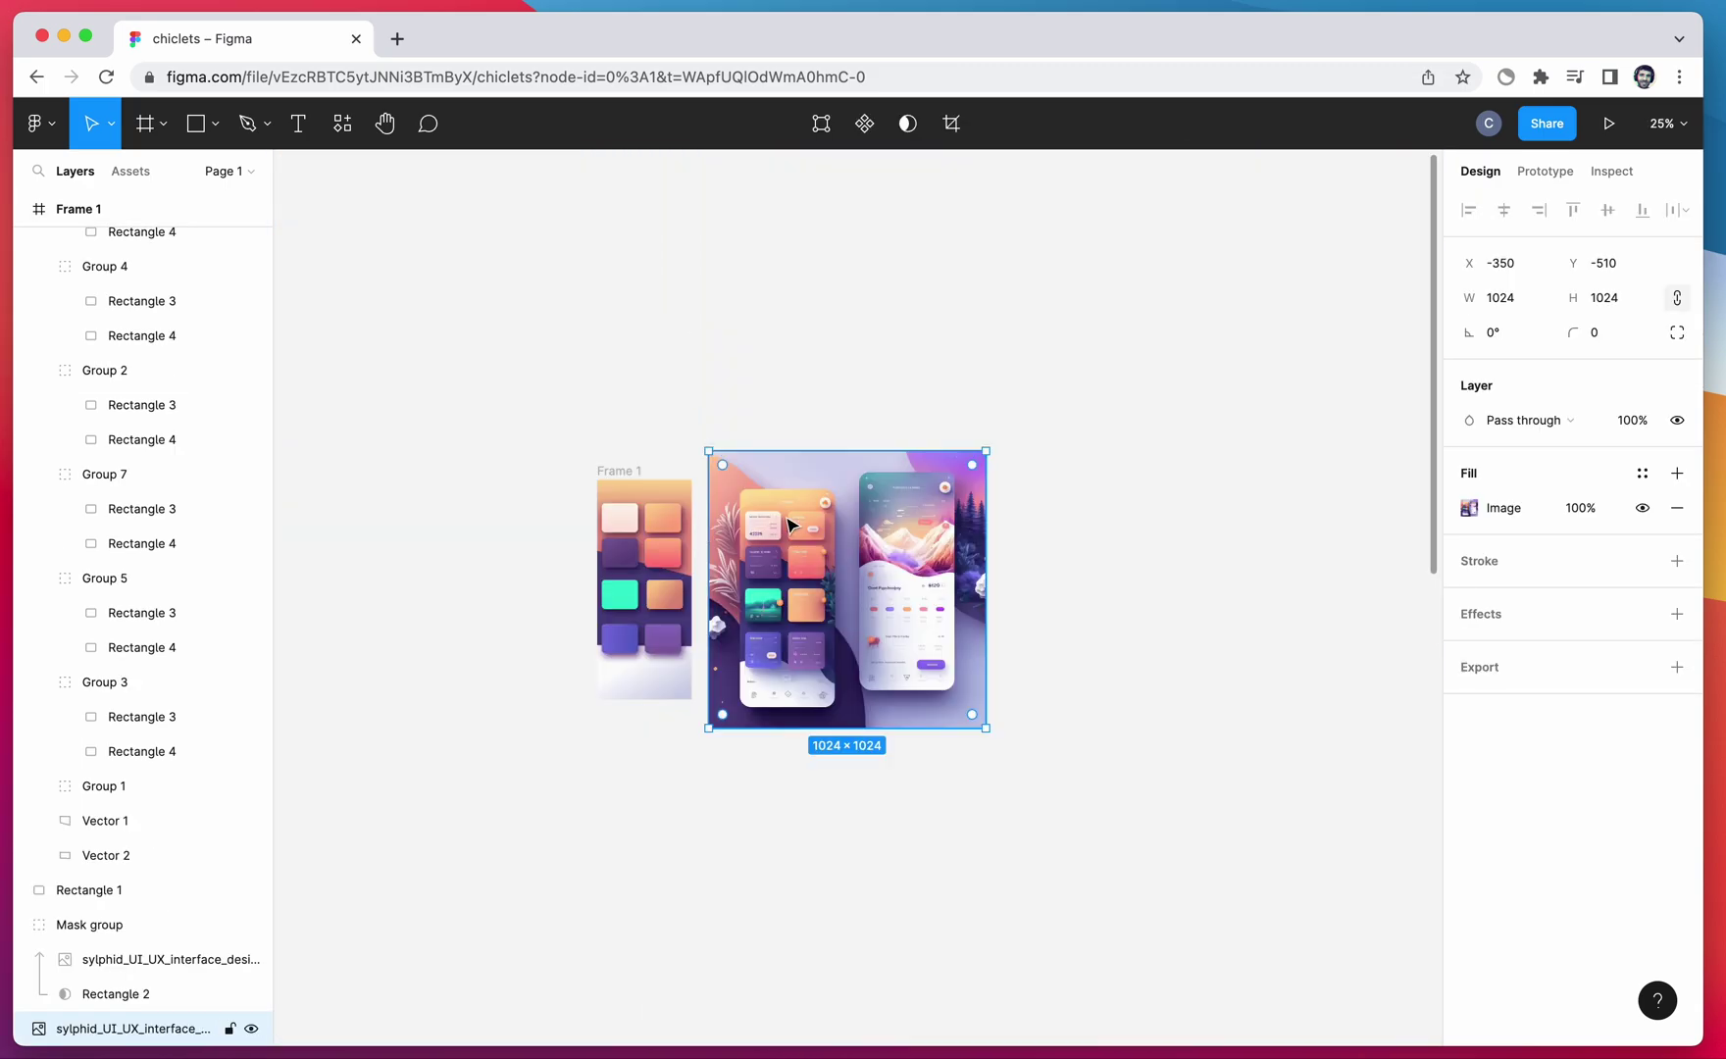
left_click_drag(791, 539, 1110, 543, "alt")
scroll(1003, 551, "right", 4)
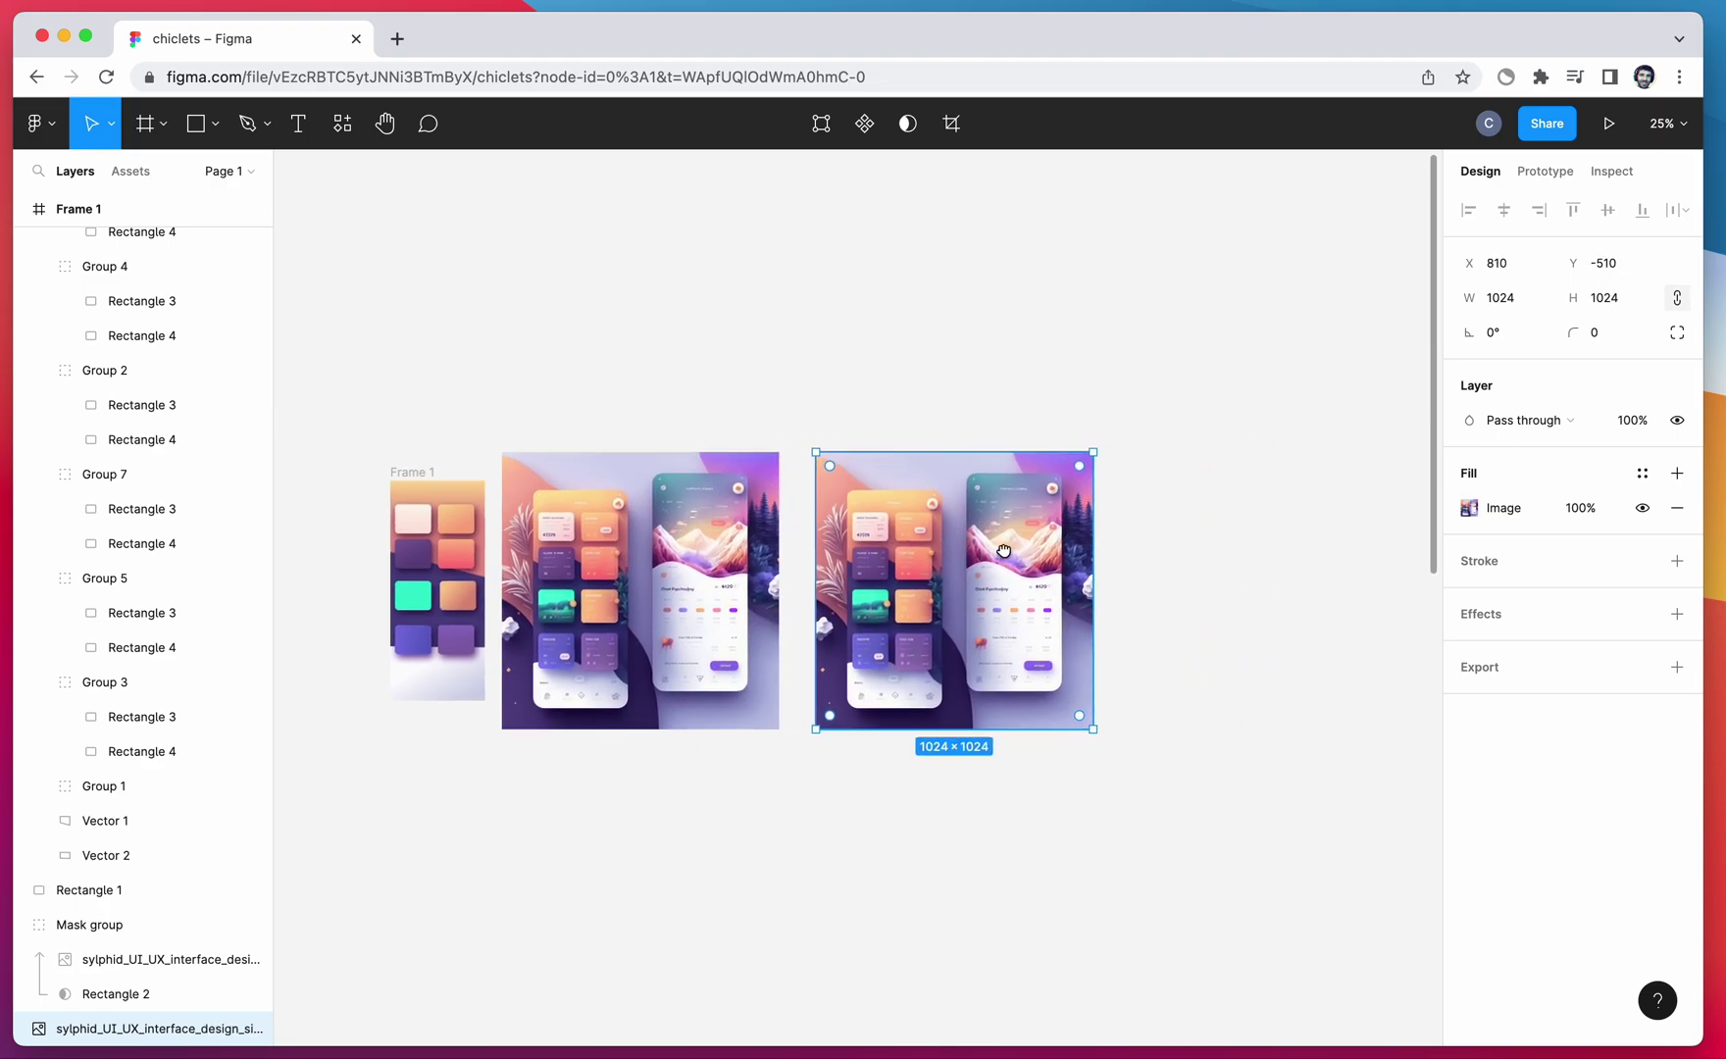
left_click_drag(971, 583, 294, 522)
Draw a 117 × 117 square over the copied image's green landscape card and position it at X 1564, Y 0.
key("shift+0")
left_click_drag(730, 570, 741, 614)
key("super+plus")
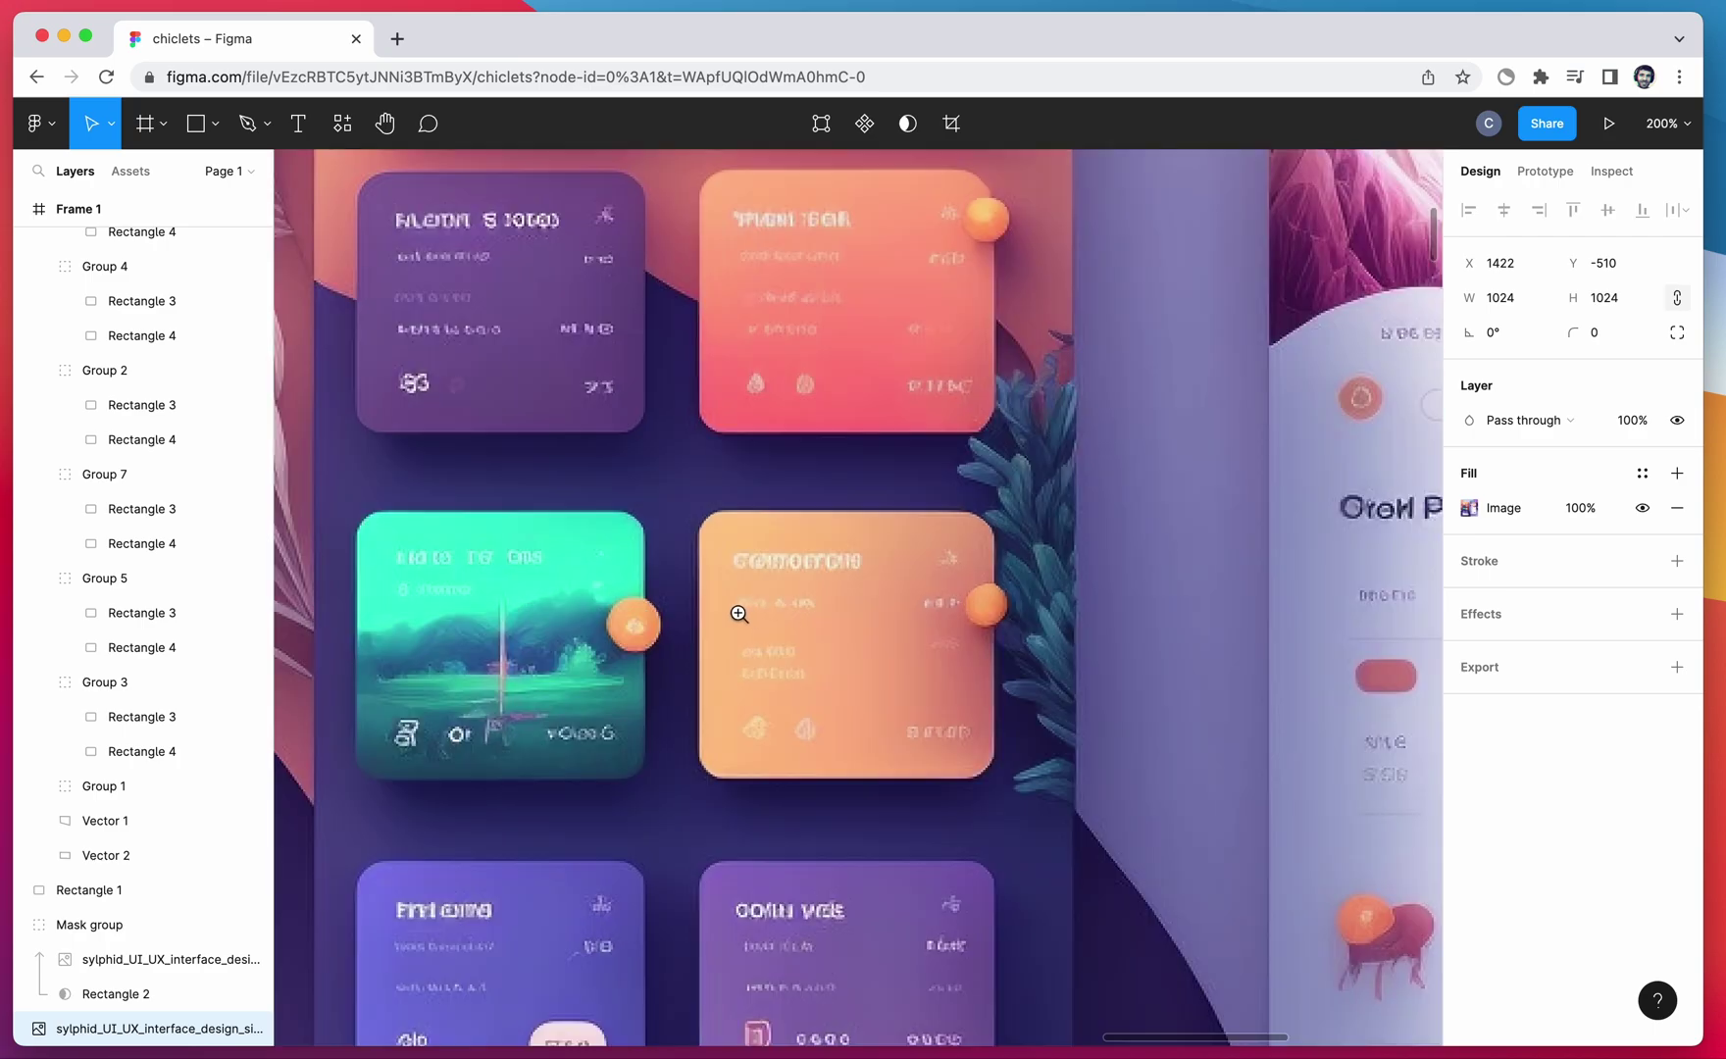
left_click_drag(608, 610, 990, 567)
scroll(788, 570, "up", 5)
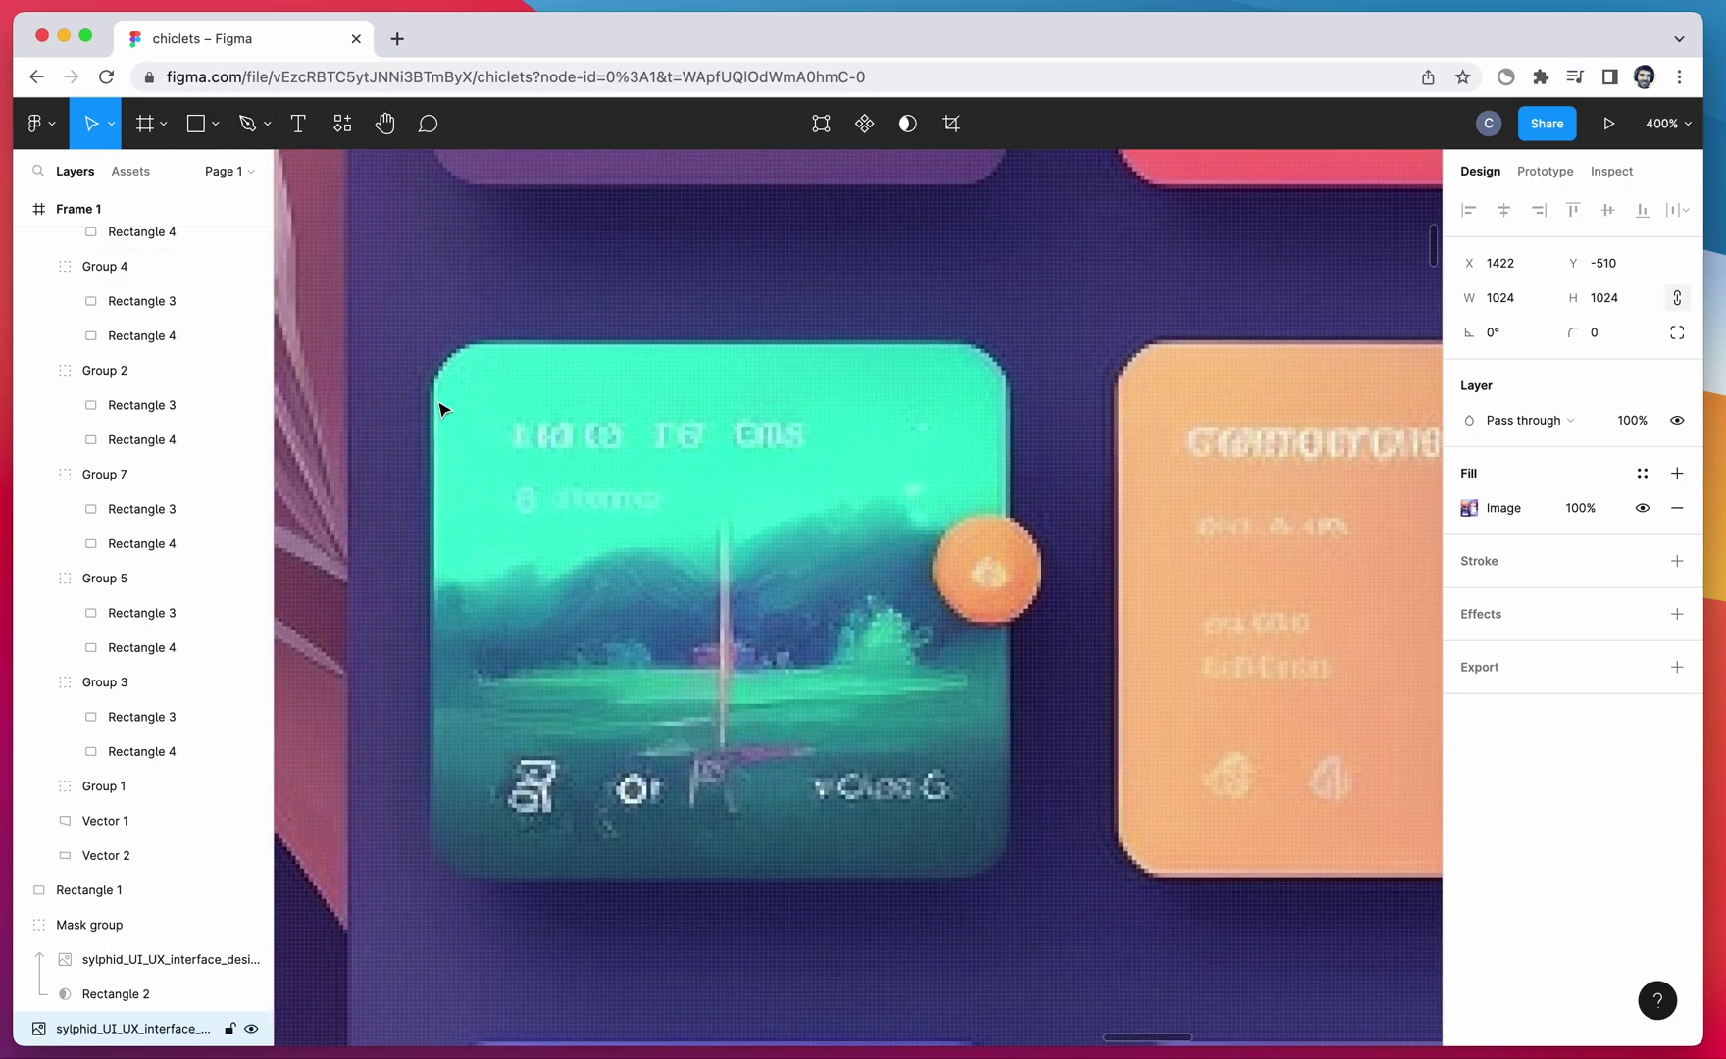
key("r")
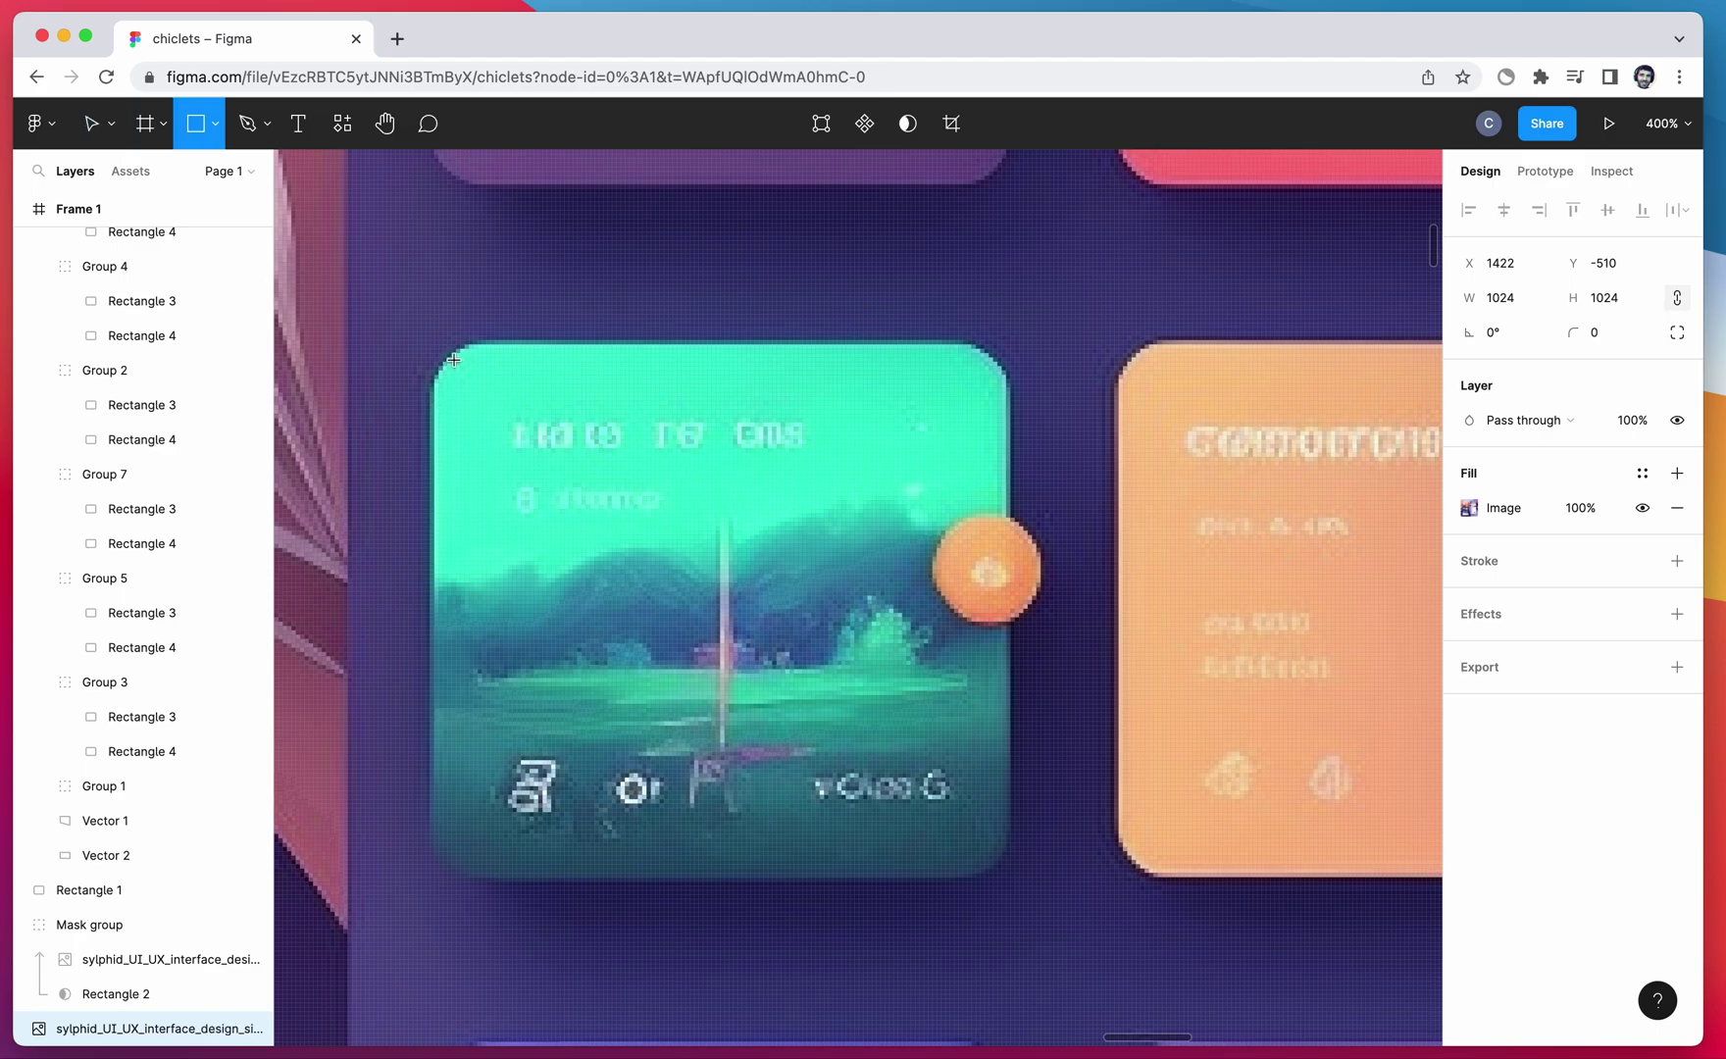
left_click_drag(453, 359, 964, 732)
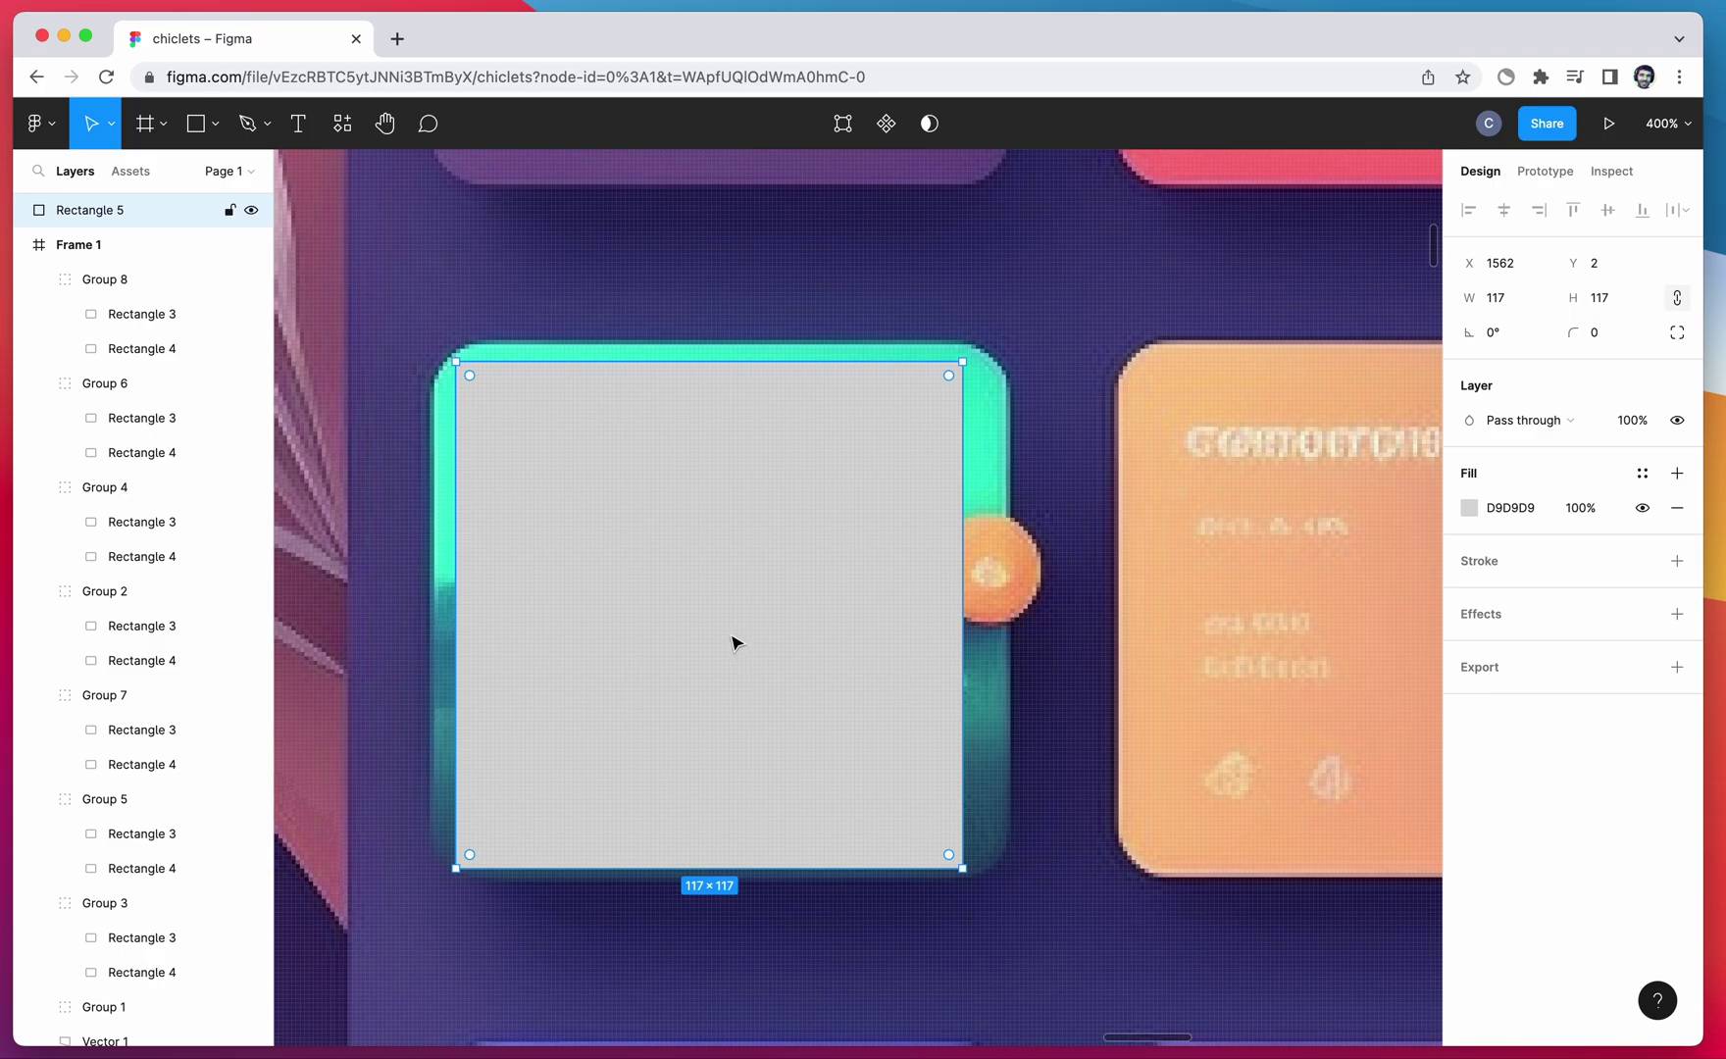
left_click_drag(736, 643, 740, 635)
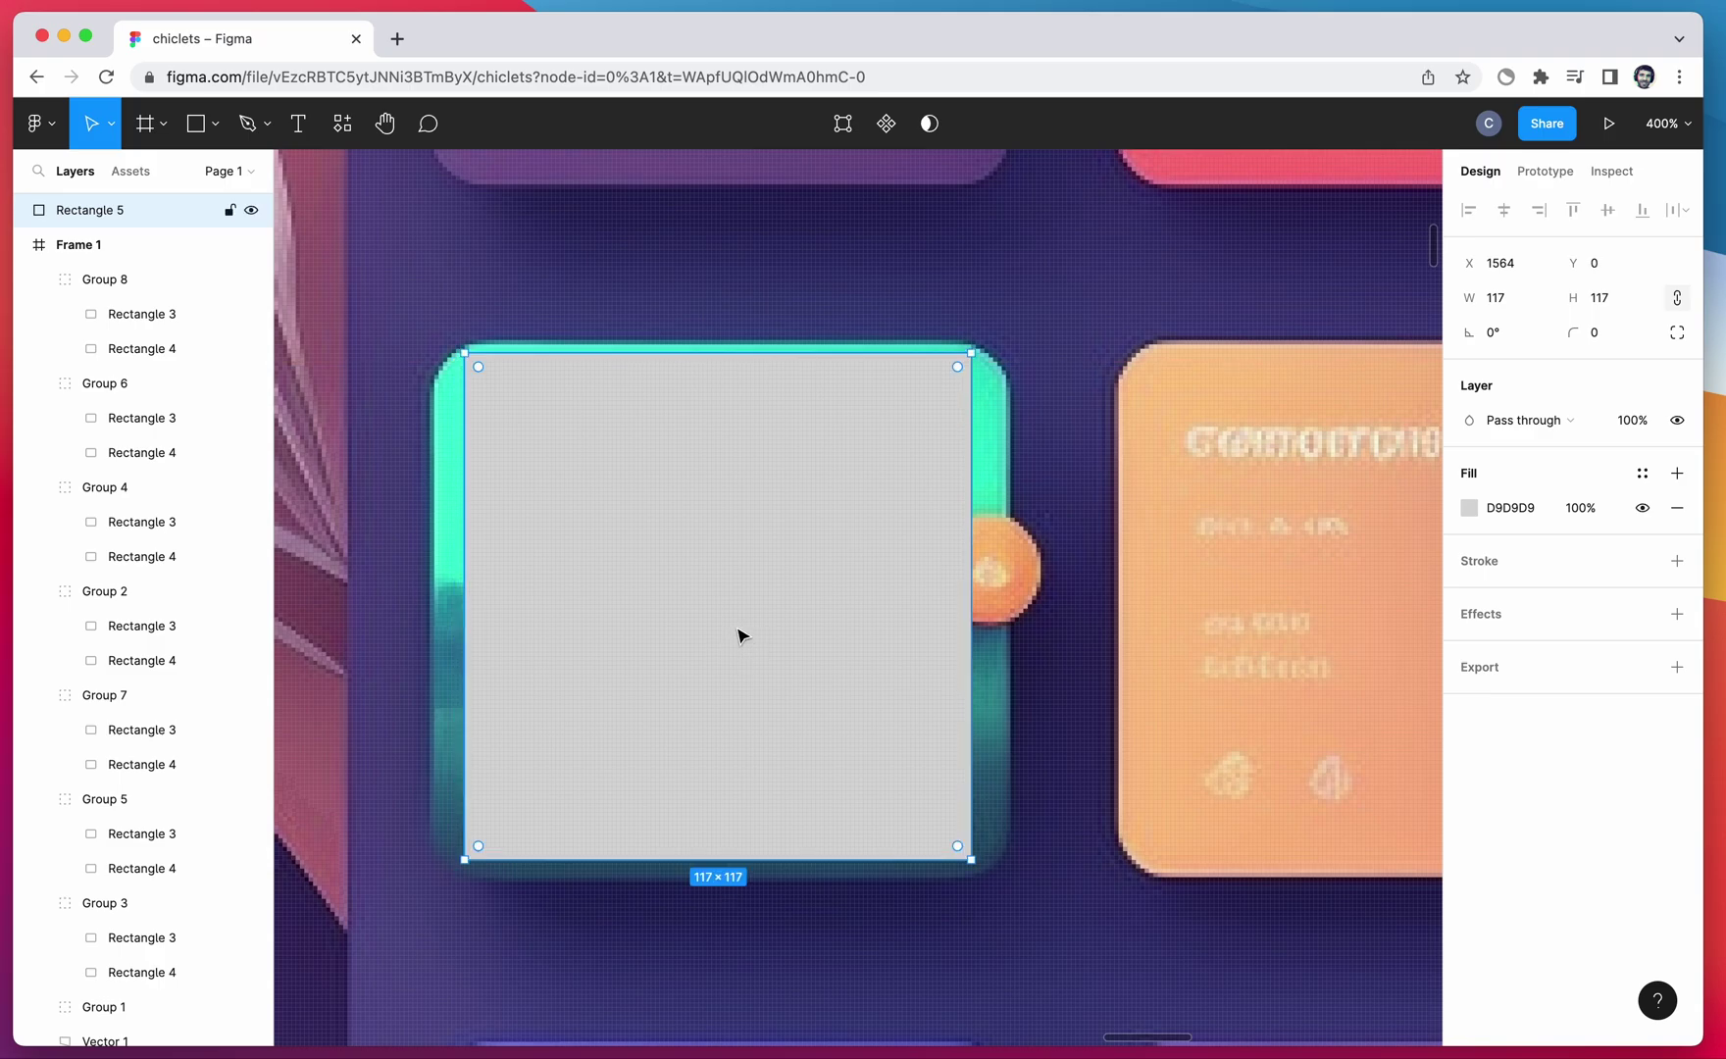
Send the square behind the copied source image and use it as a mask to crop out the landscape card.
key("super+alt+bracketleft")
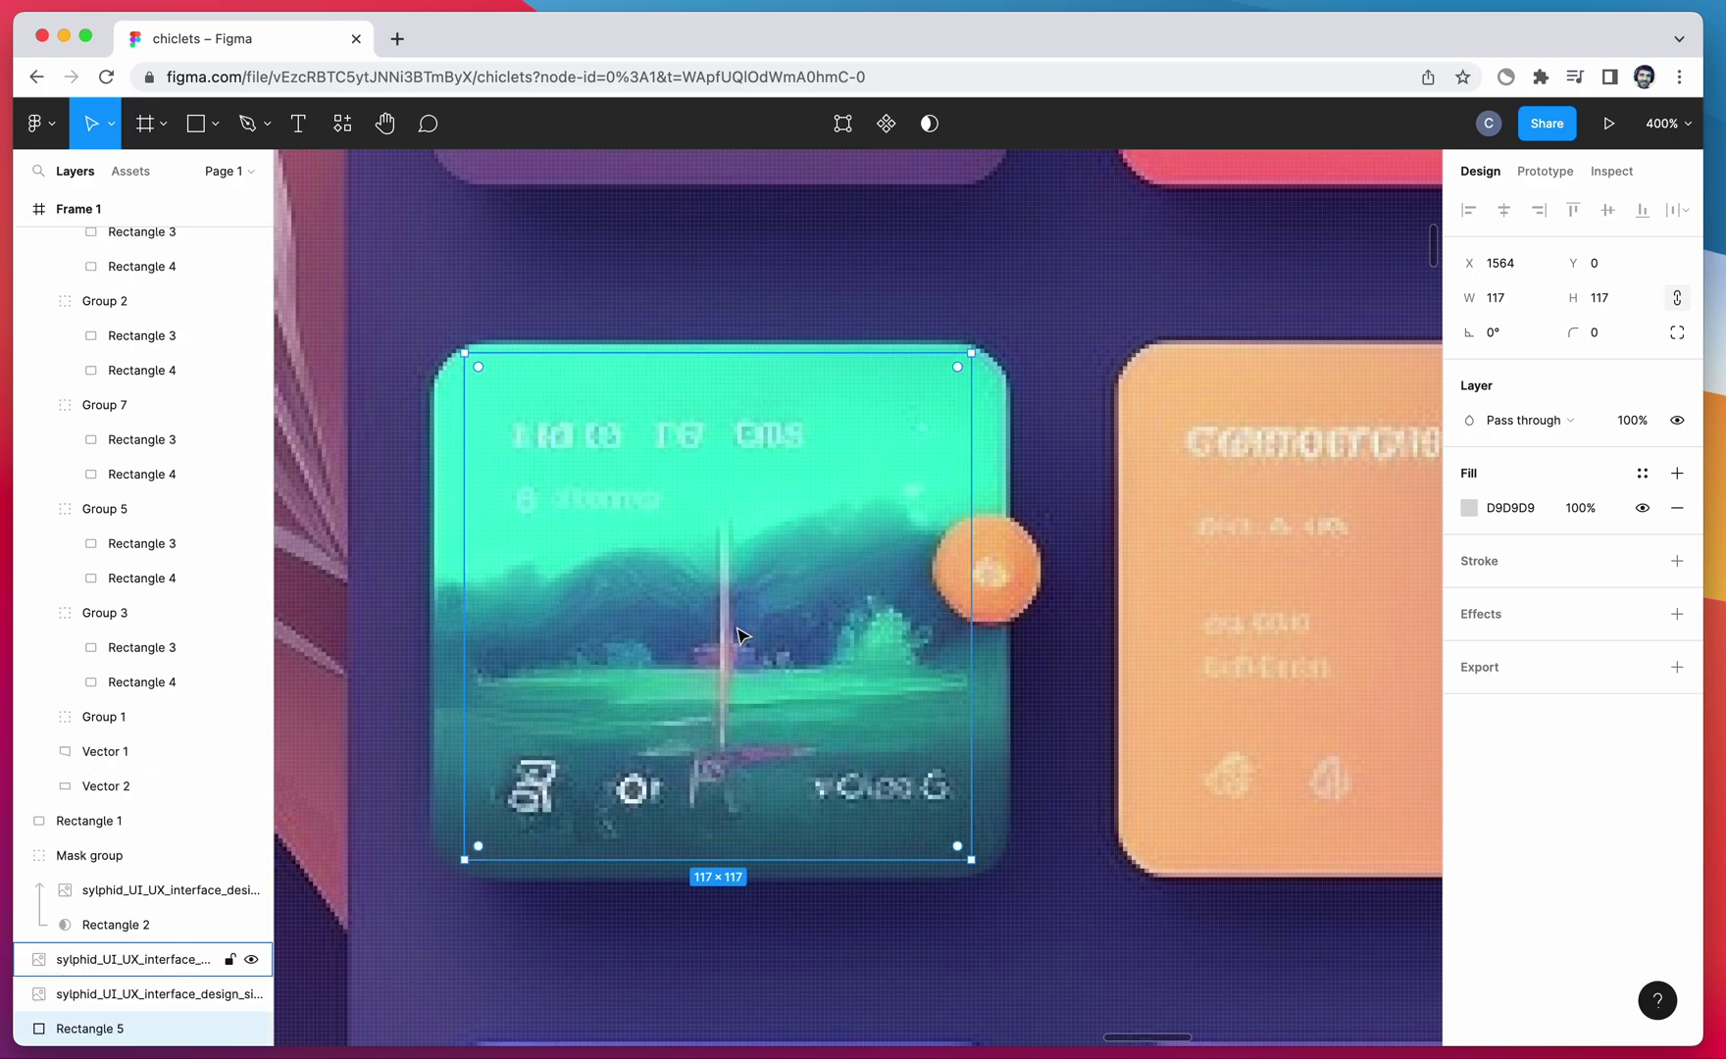
left_click(402, 581, "shift")
right_click(402, 580)
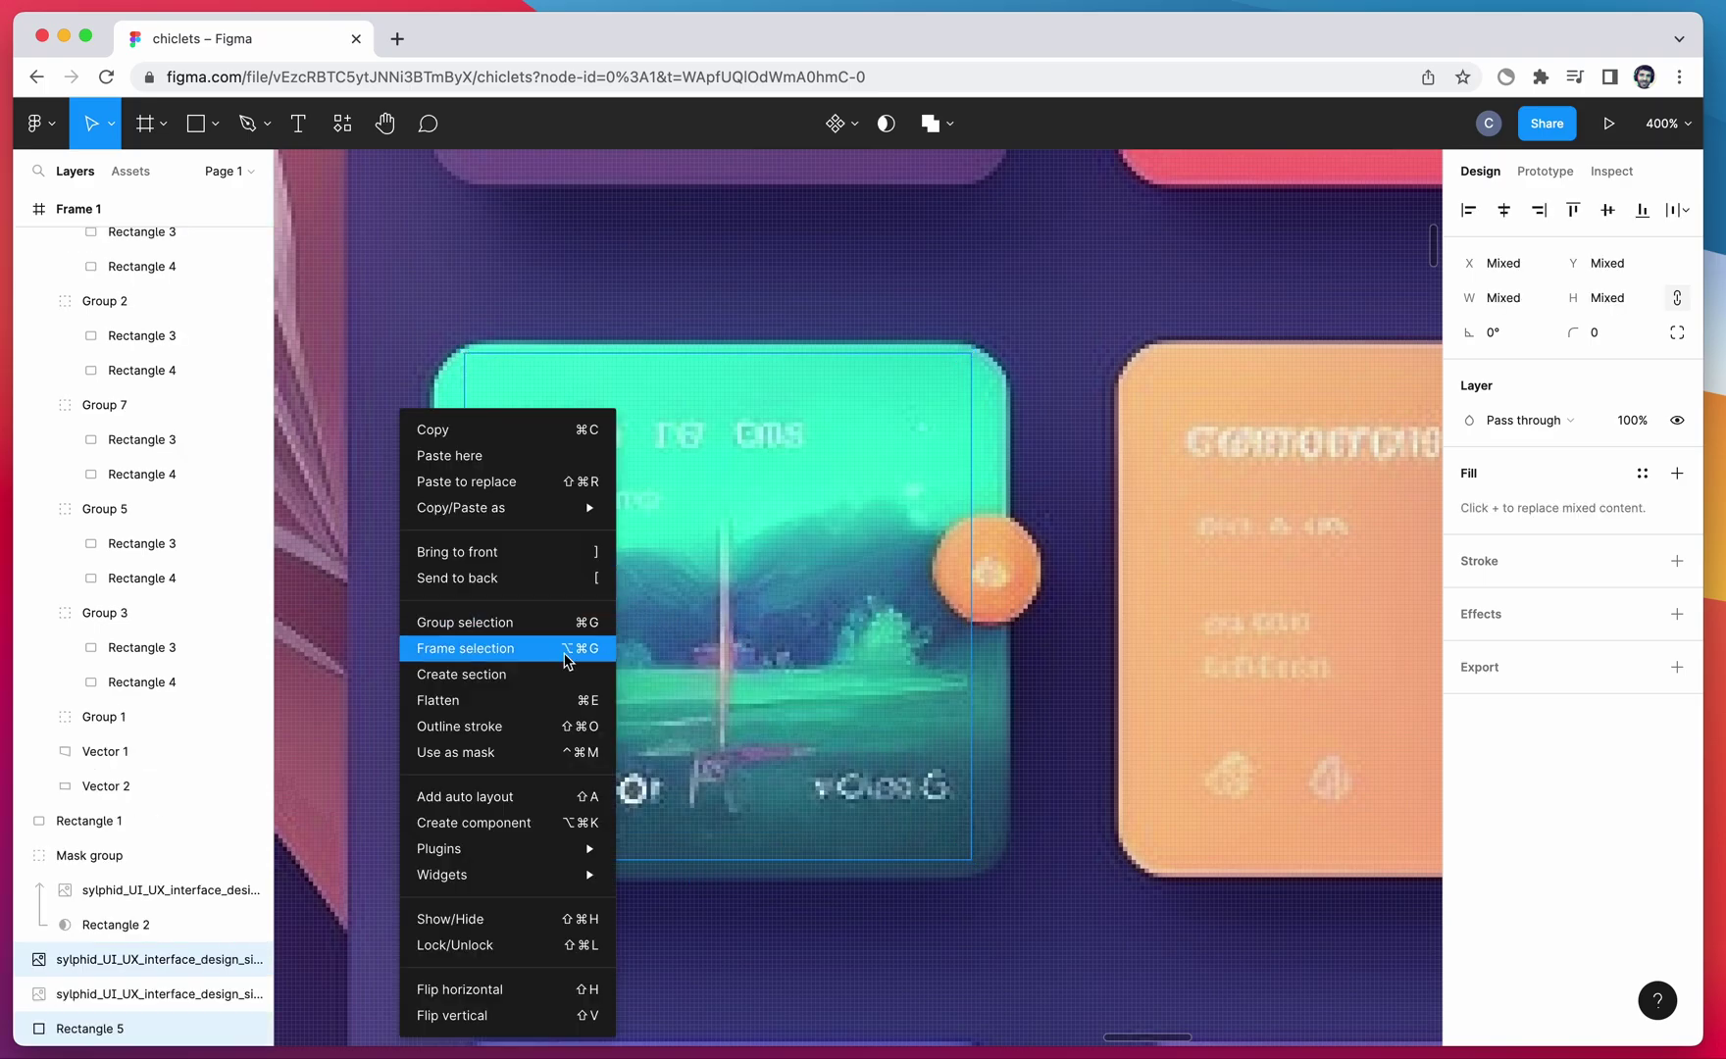
left_click(567, 753)
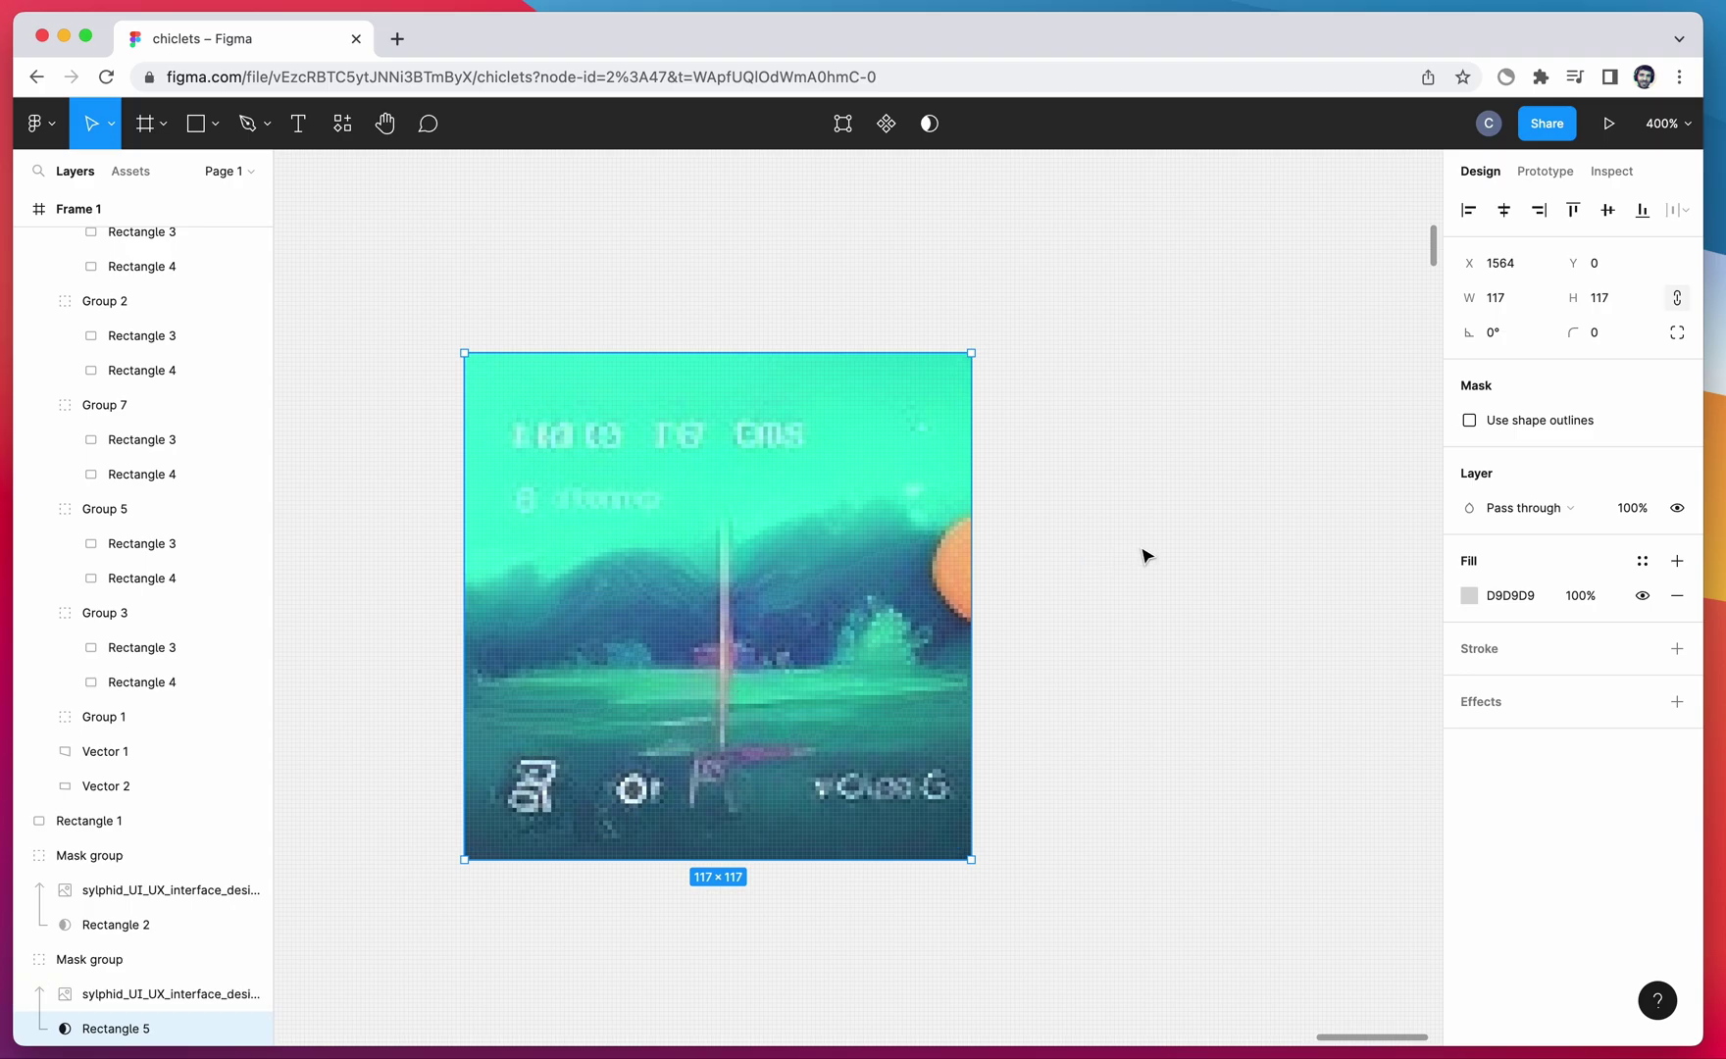
Run the Dreamer plugin and position its window beside the masked landscape image.
key("minus")
key("minus")
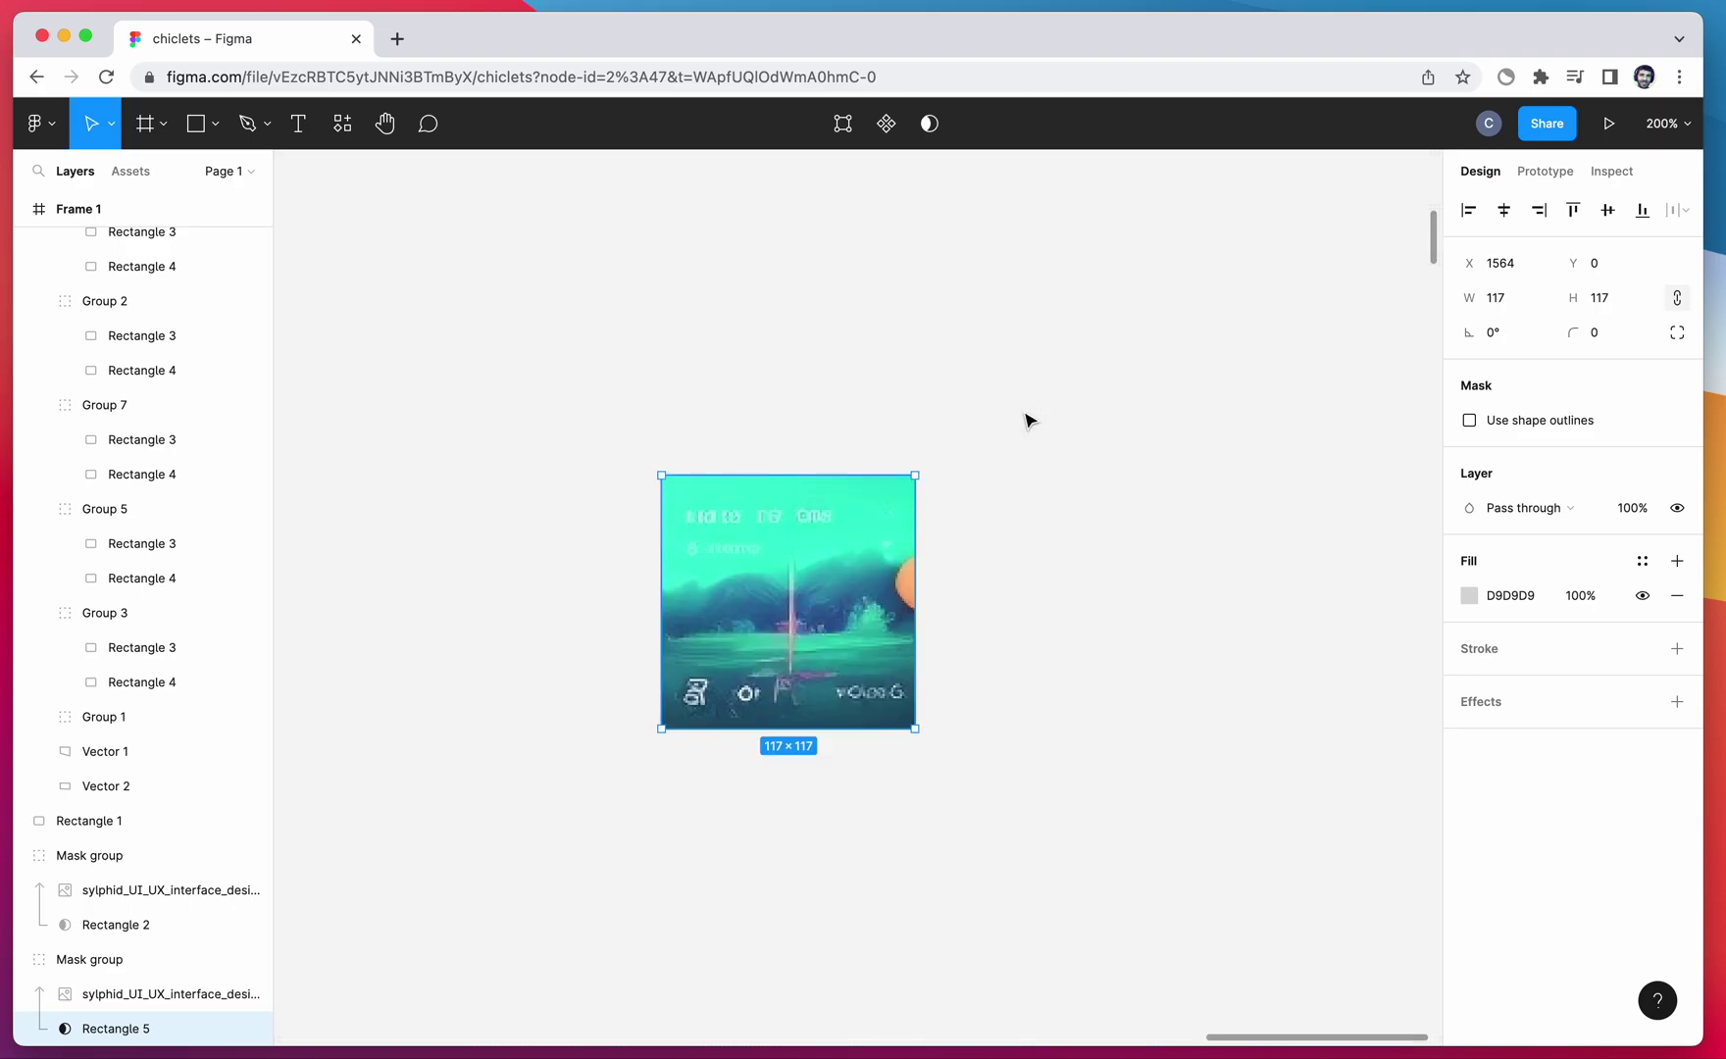
scroll(1059, 447, "right", 5)
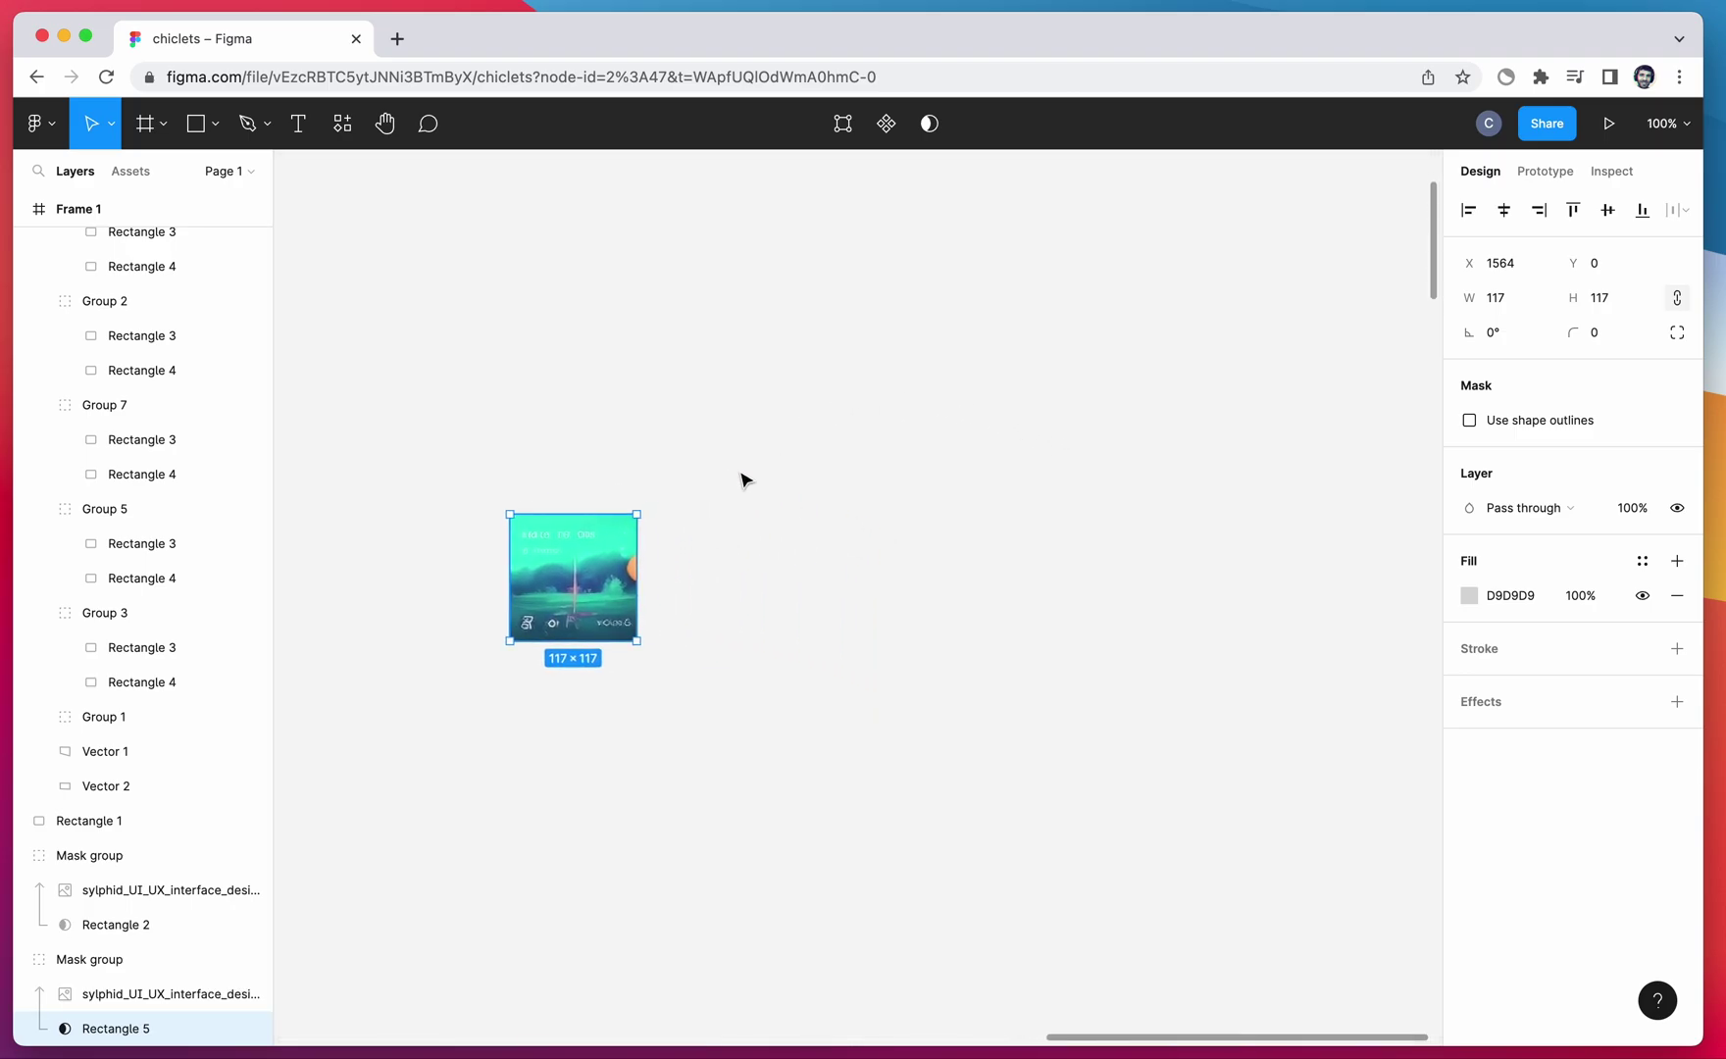
left_click(342, 123)
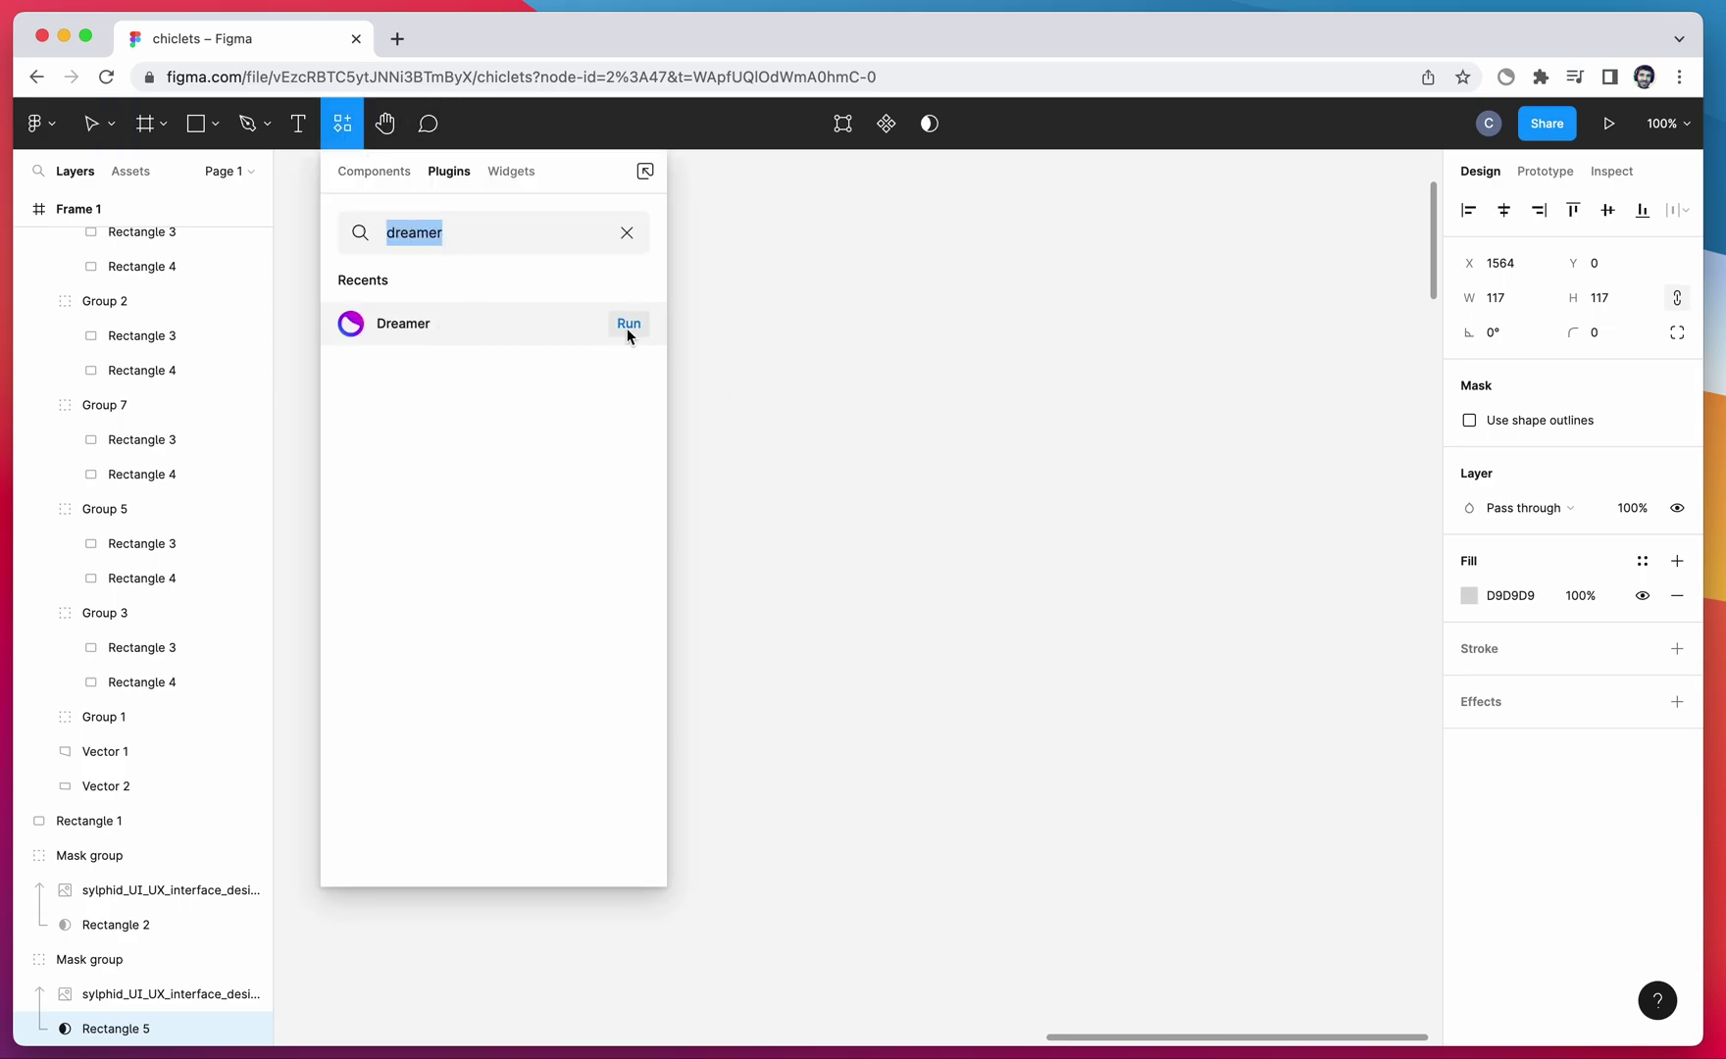
left_click(628, 323)
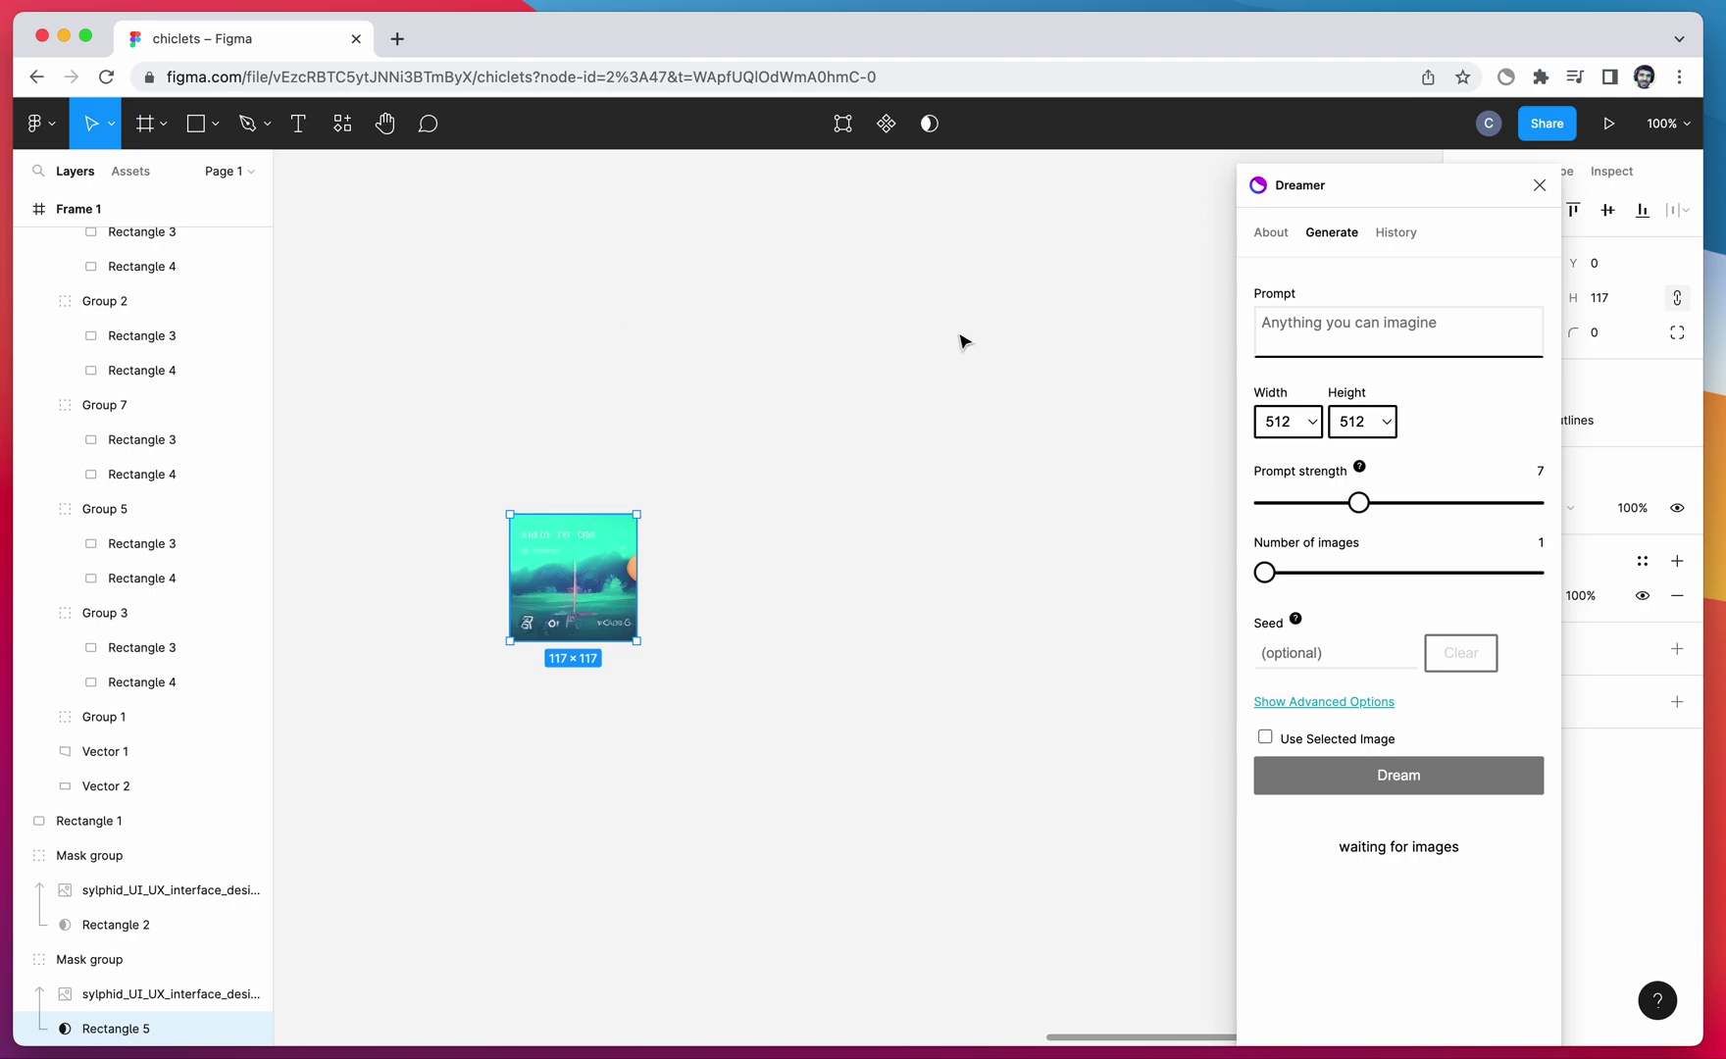
left_click_drag(1334, 206, 1199, 202)
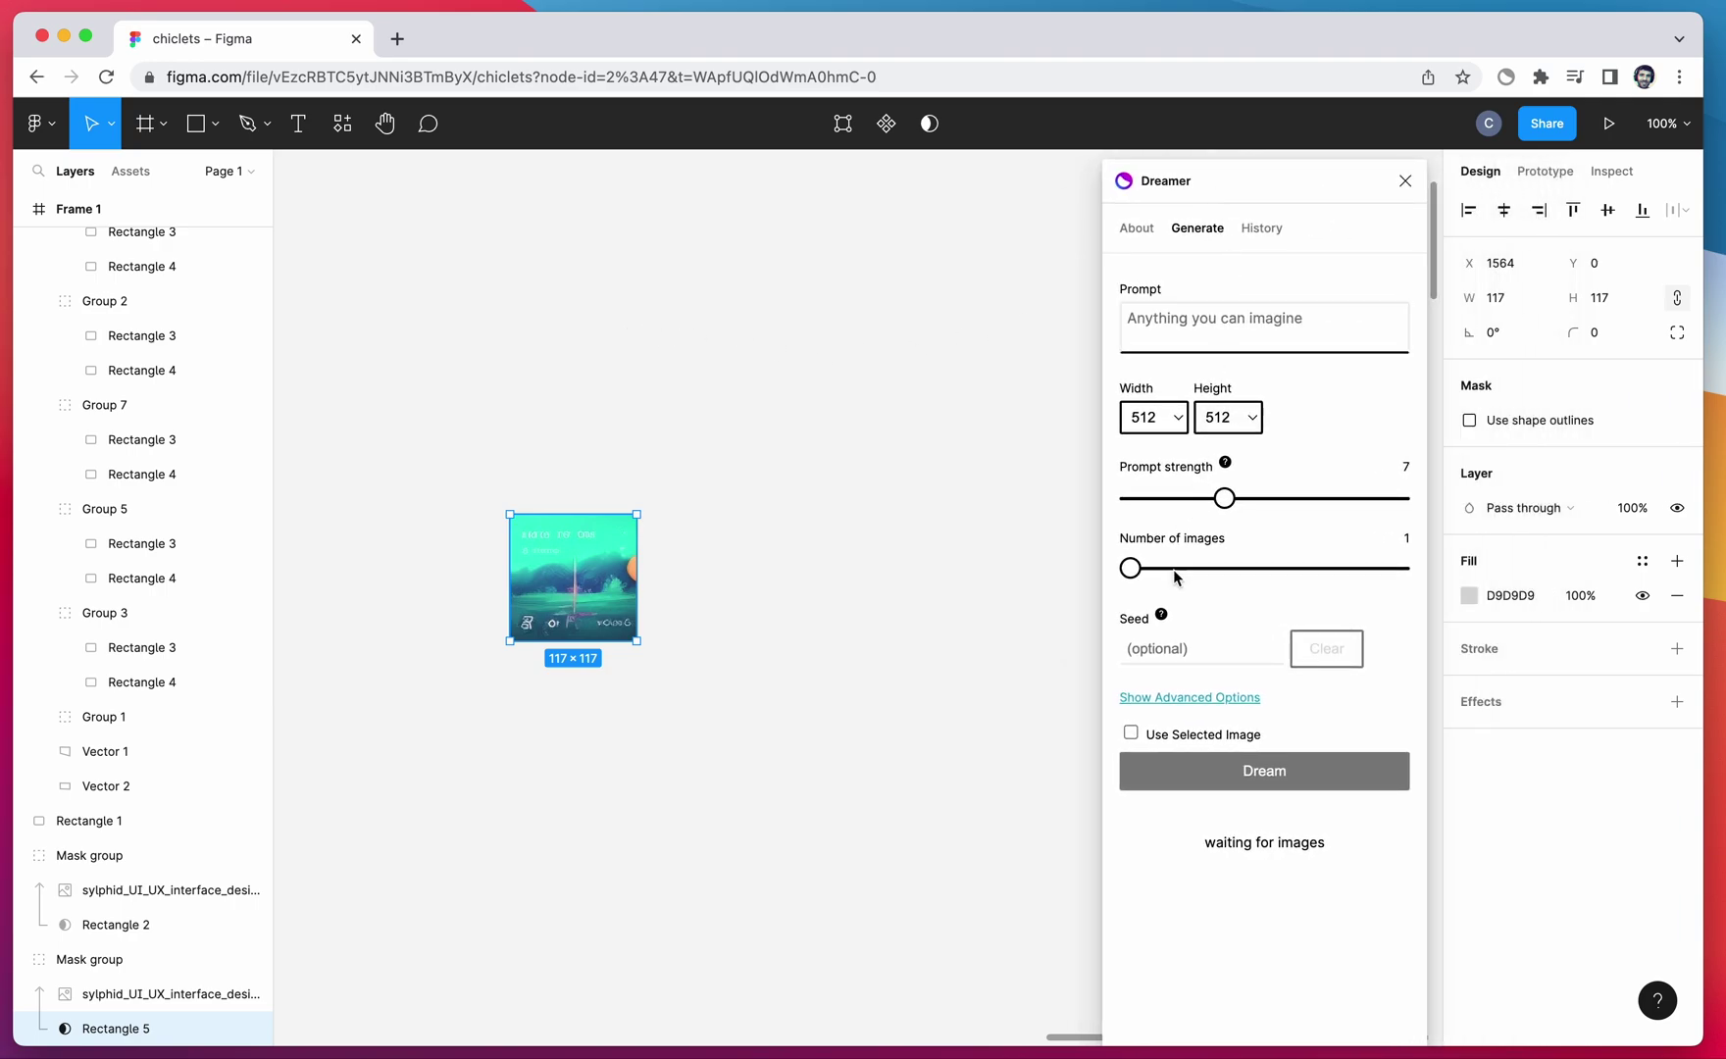
Enable Use Selected Image and enter the prompt "a digital painting of a sailboat".
left_click(1131, 735)
left_click(1171, 332)
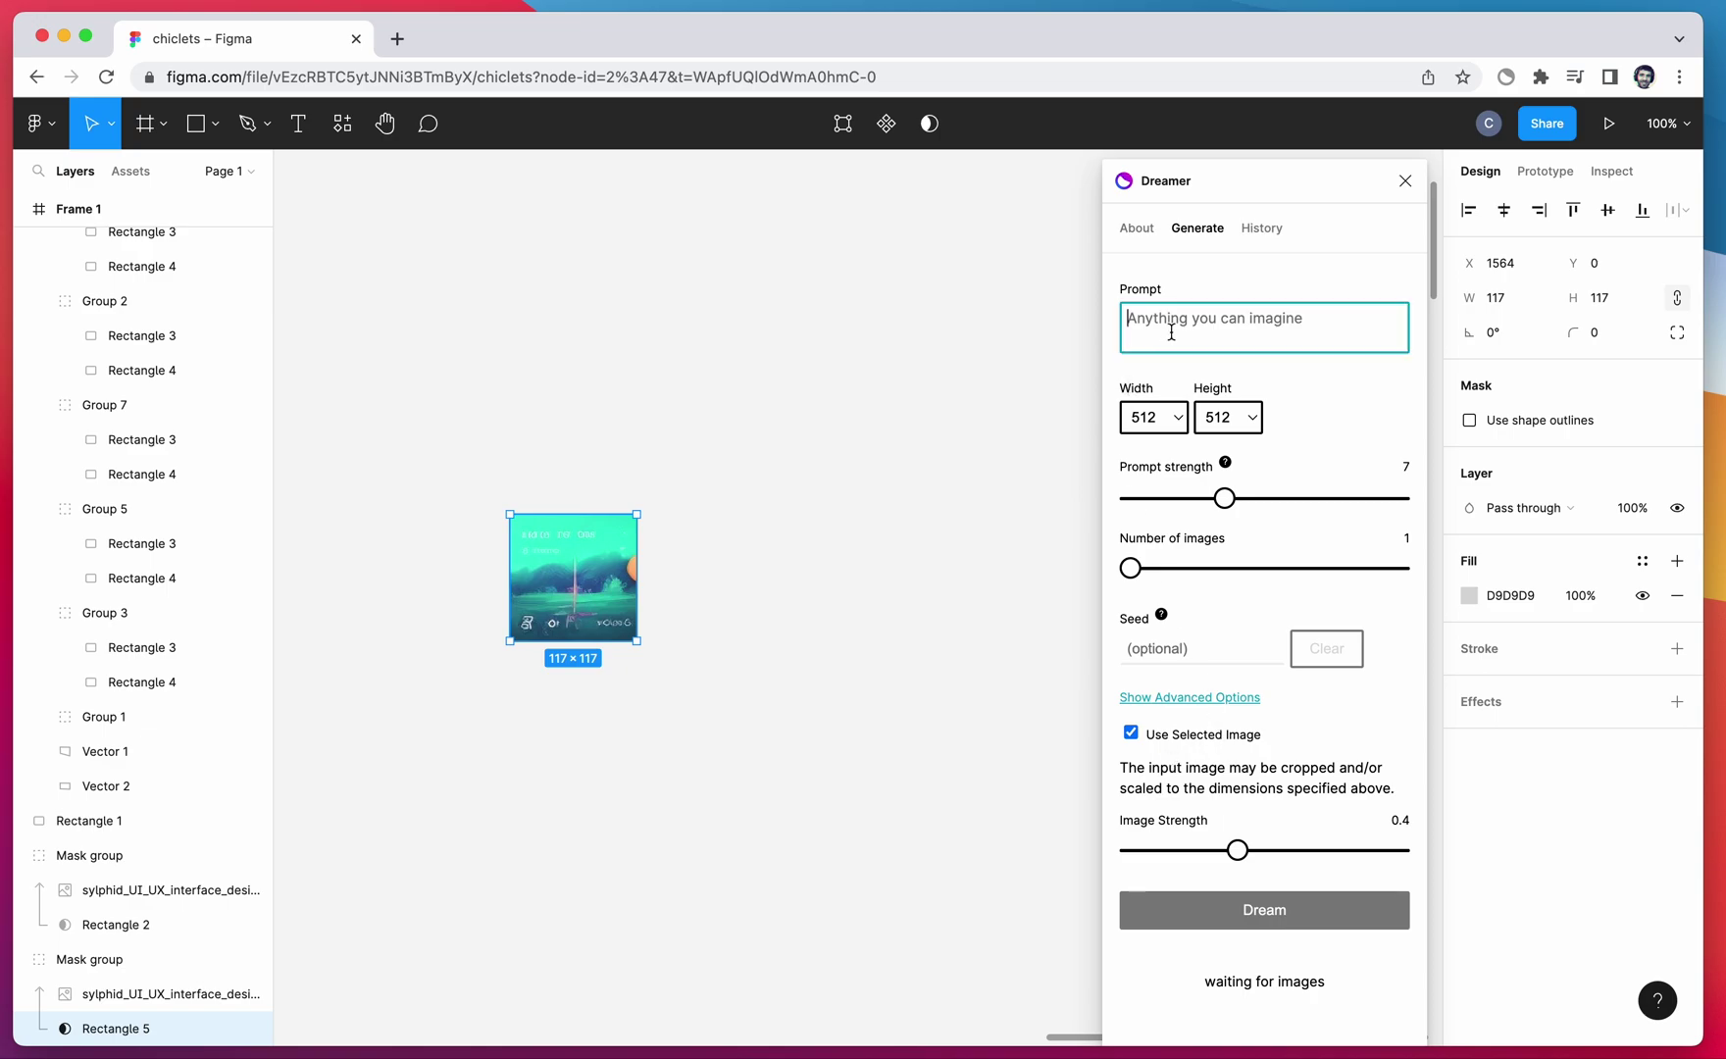
type("a di")
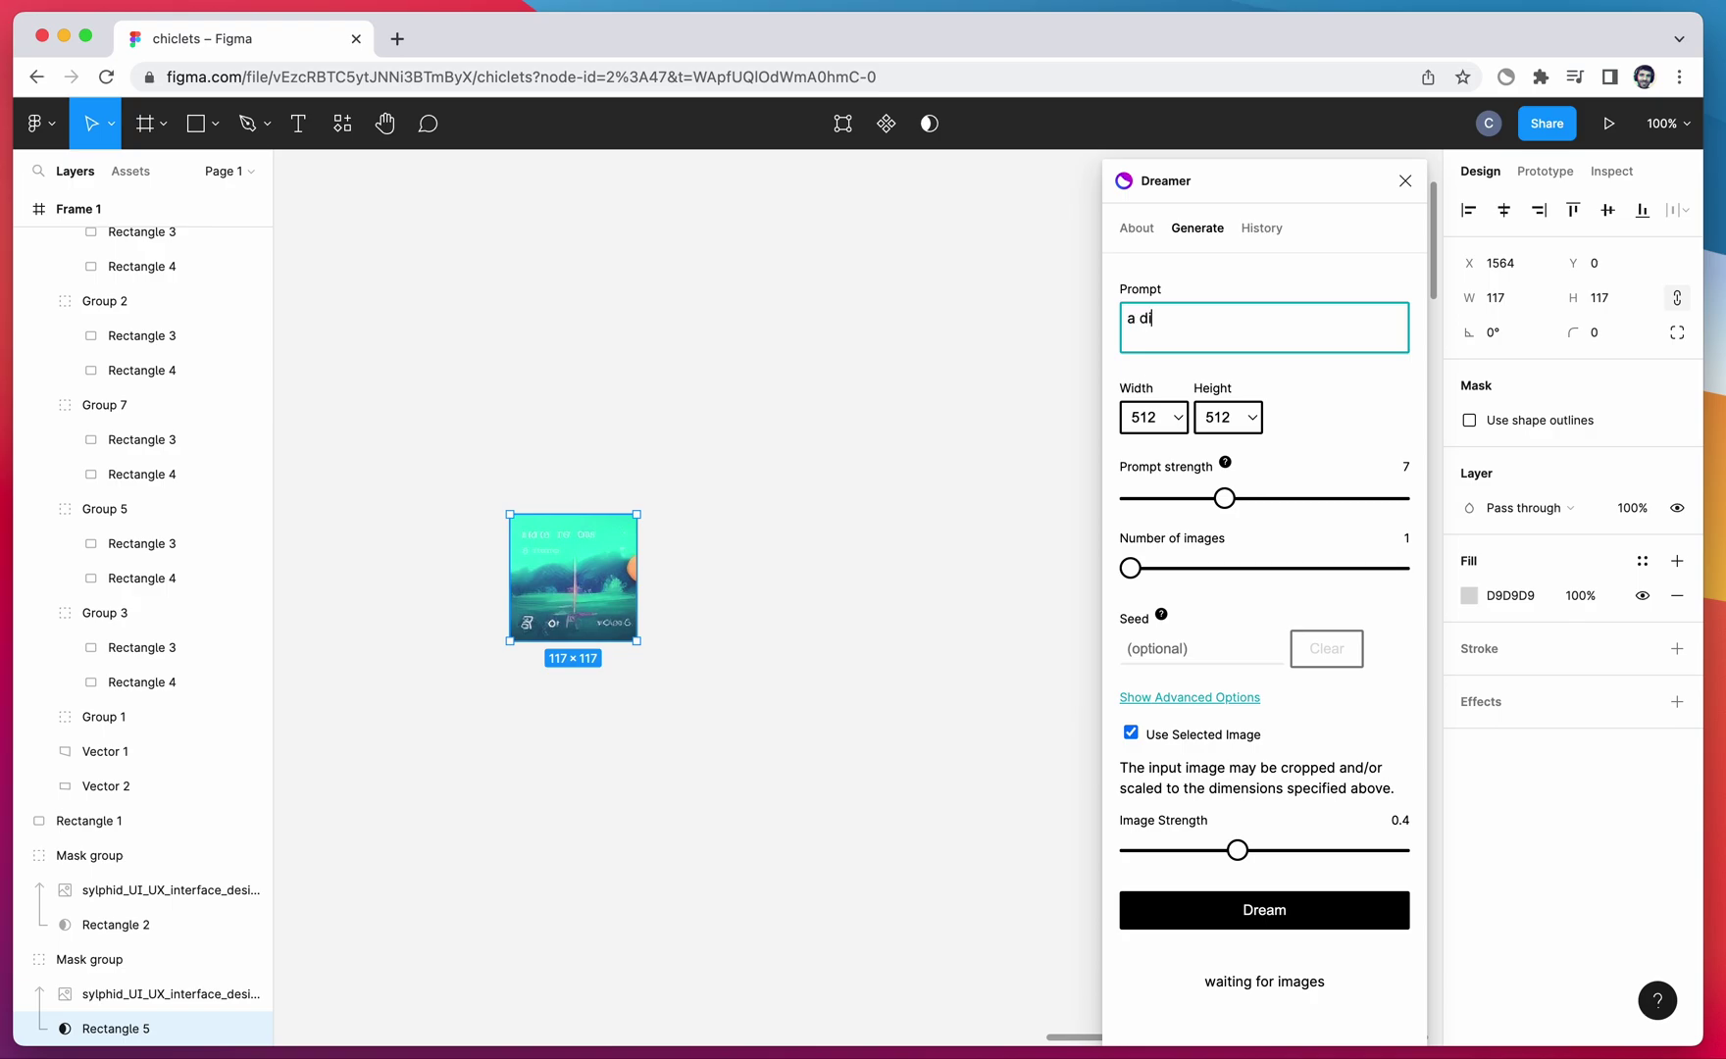
type("gital painting of a sailboat")
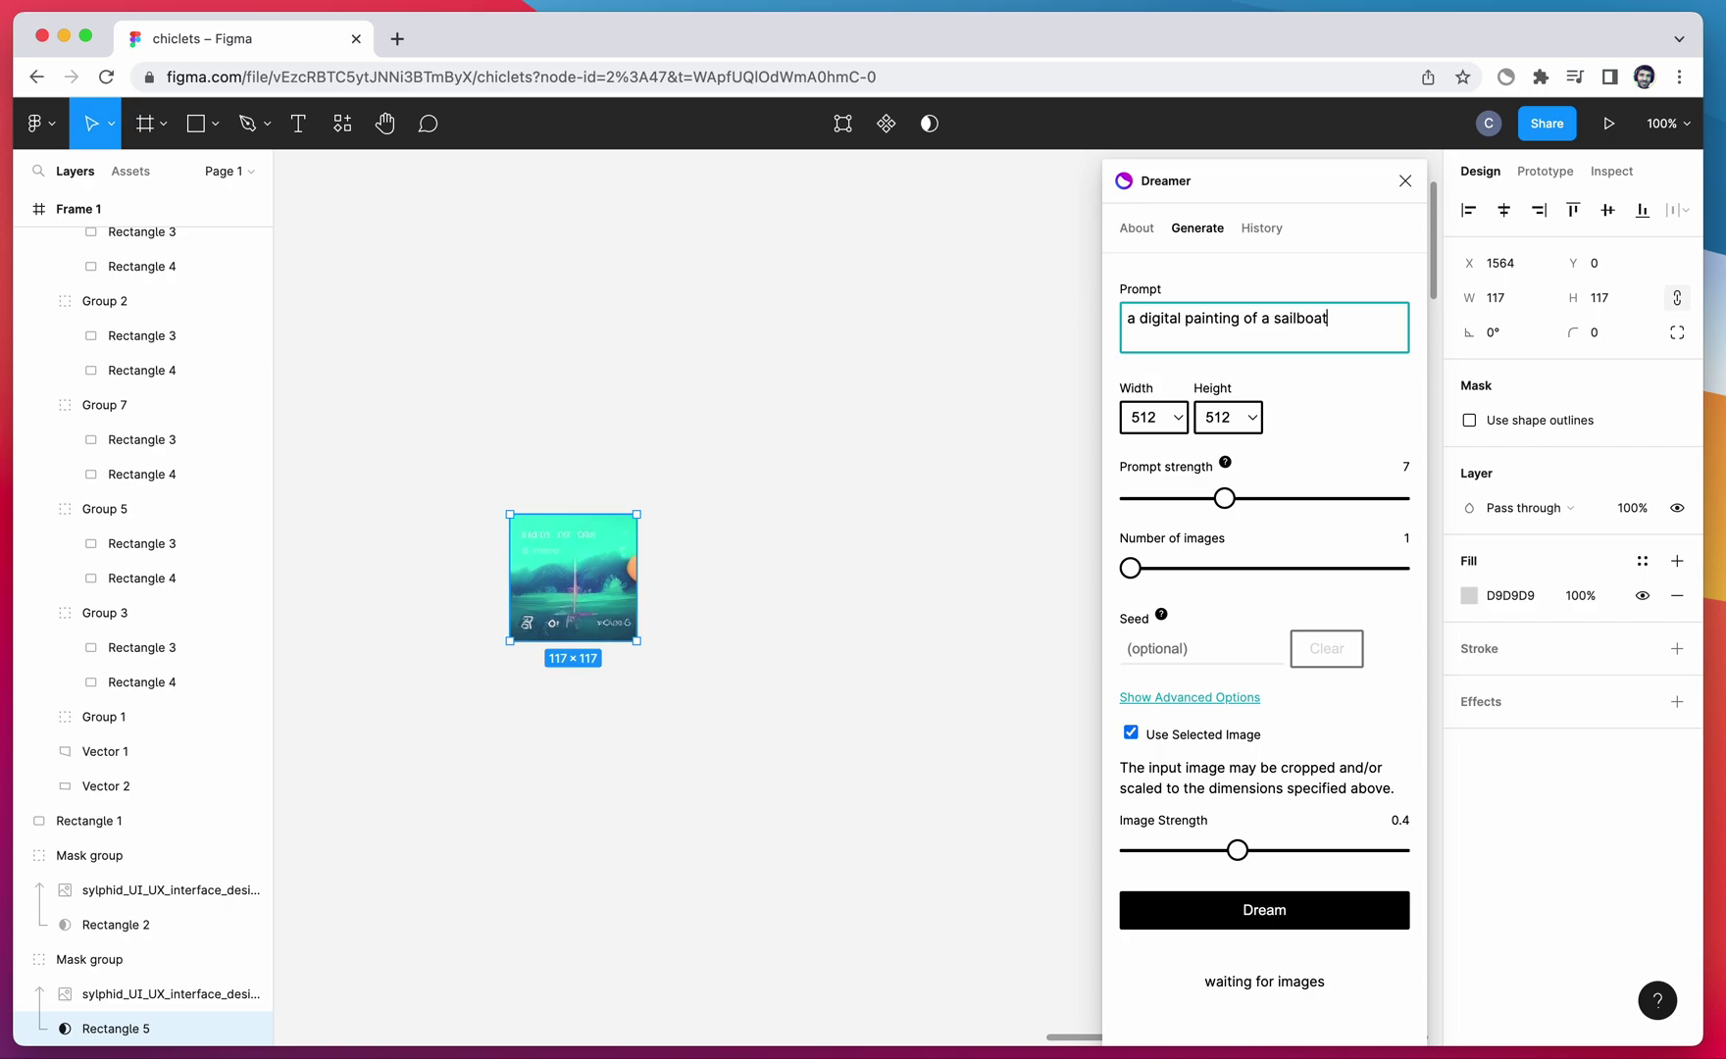
type(" on a lake")
Extend the prompt to "a digital painting of a sailboat on a lake" and generate one image from the selected landscape.
left_click(1226, 910)
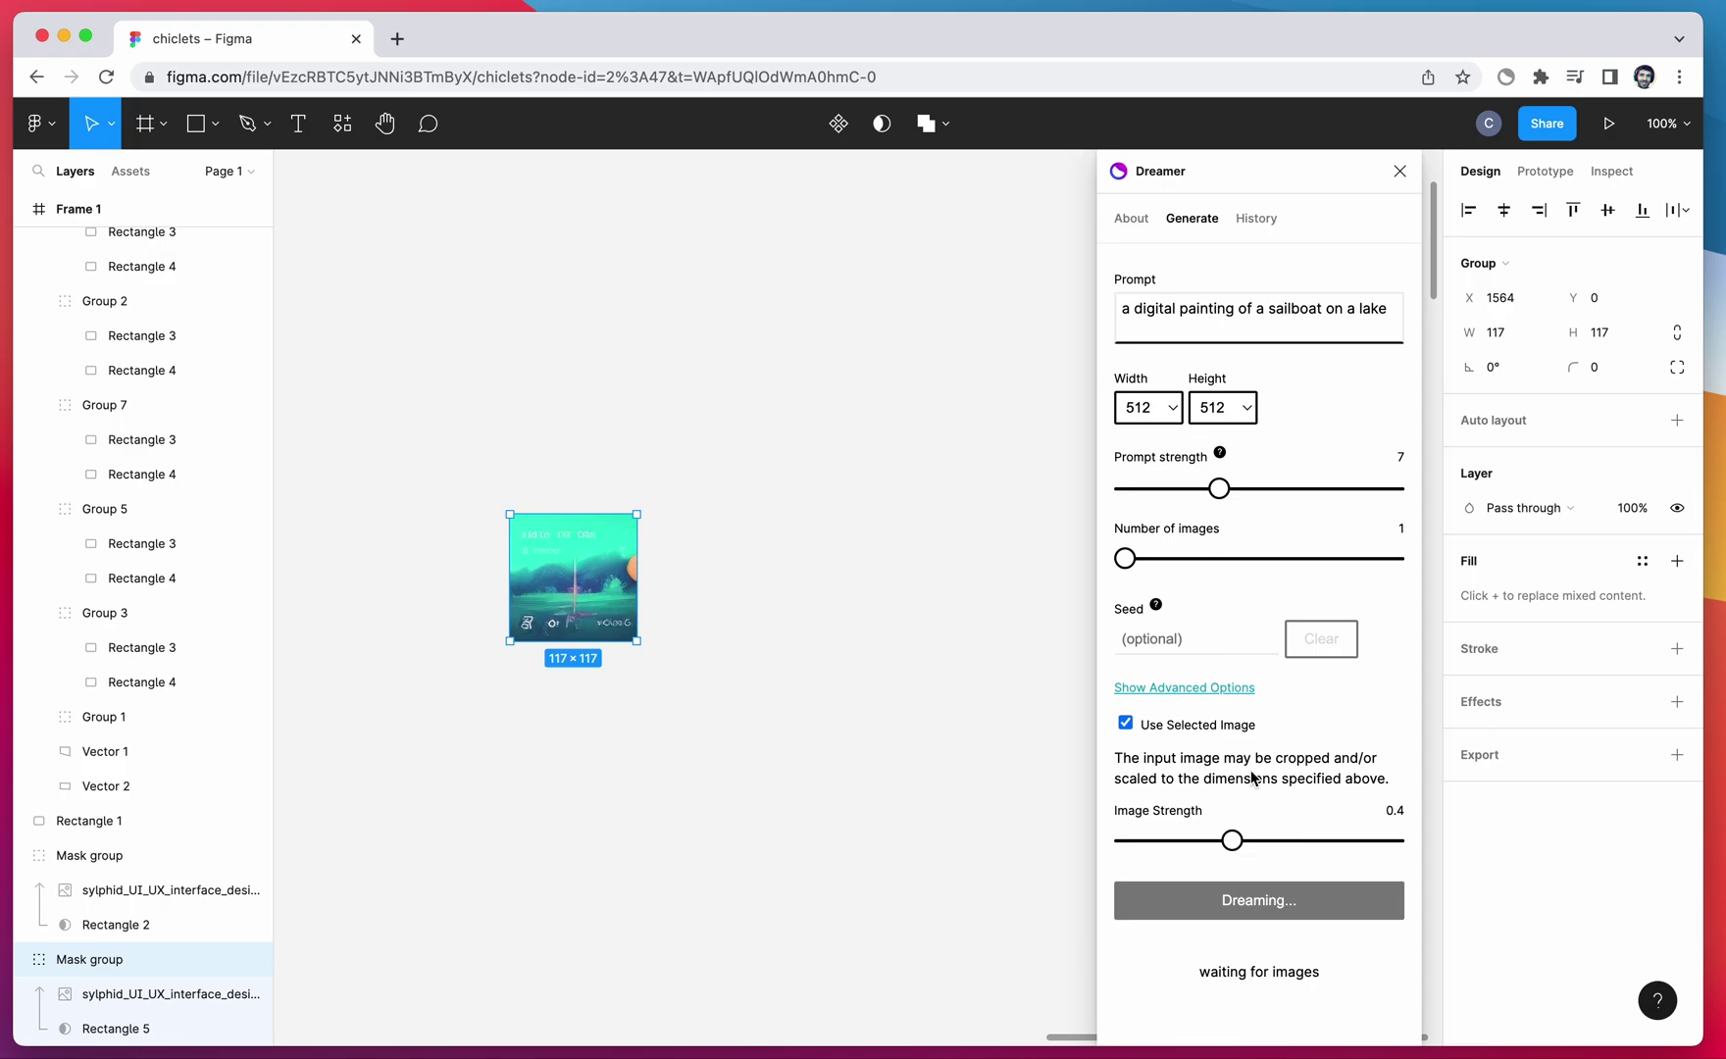
scroll(1278, 761, "down", 2)
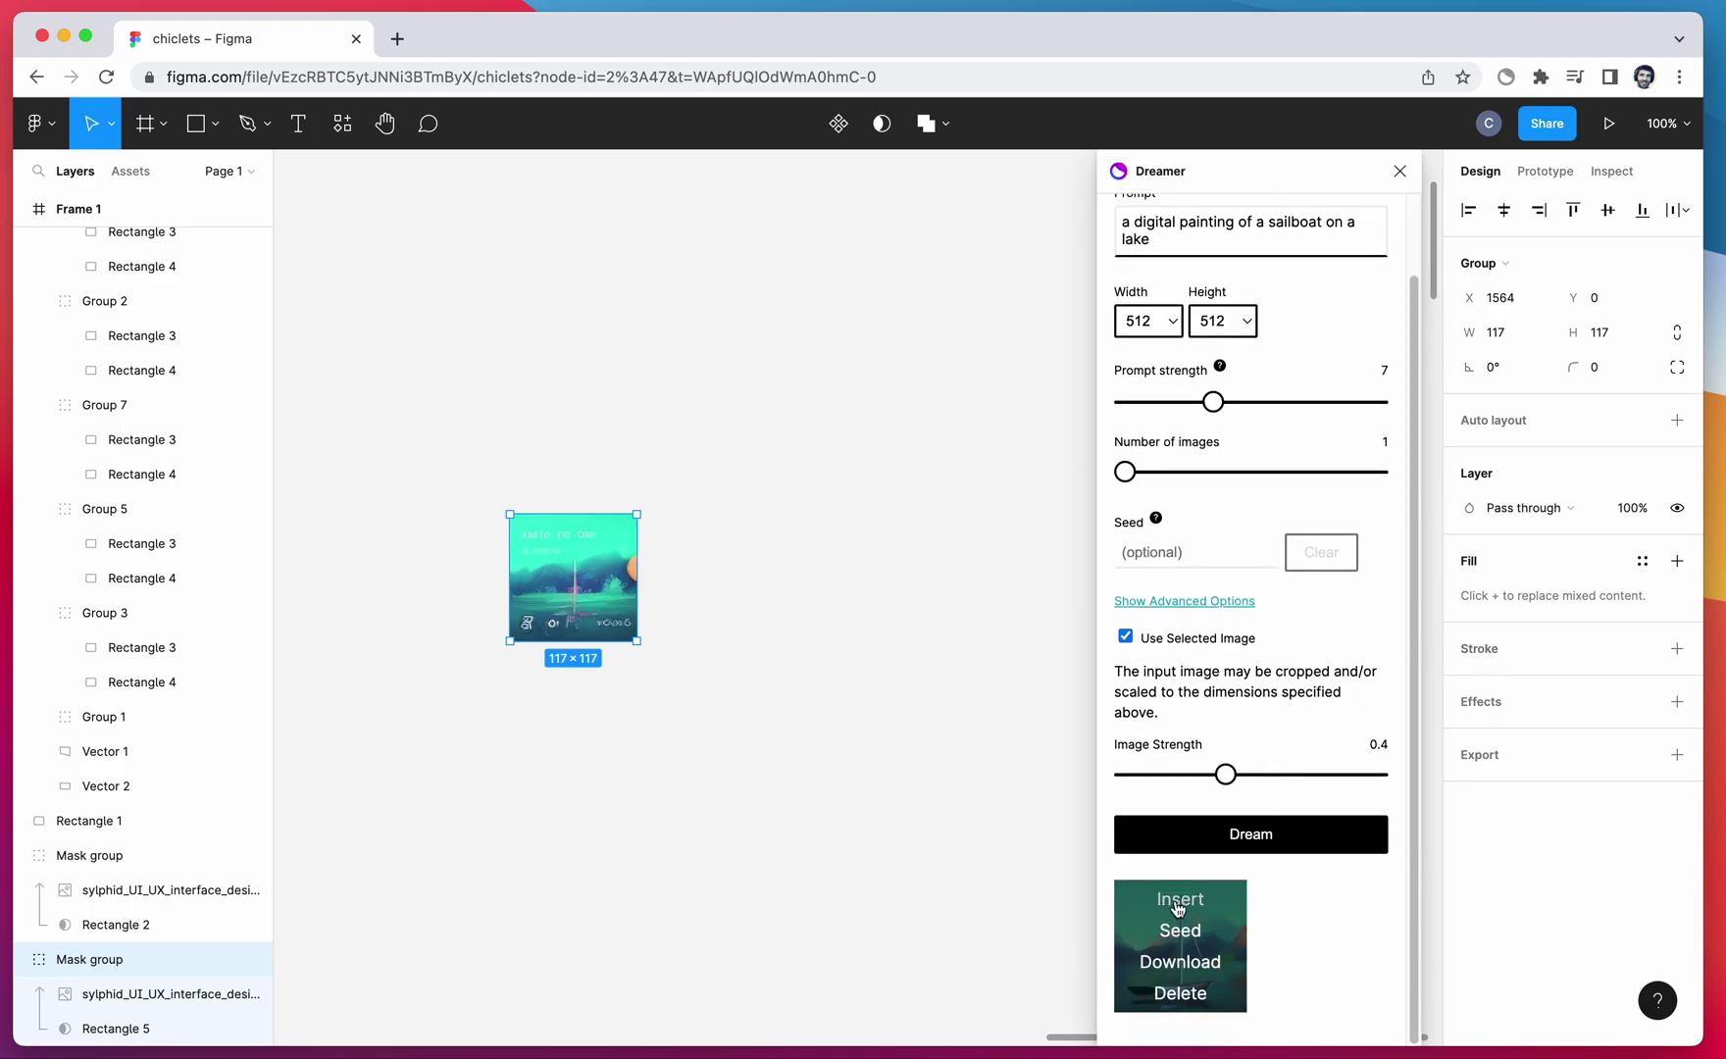
Insert the generated sailboat image and place it beside the masked landscape at X 1728, Y -224.
left_click(1179, 926)
left_click_drag(850, 701, 719, 632)
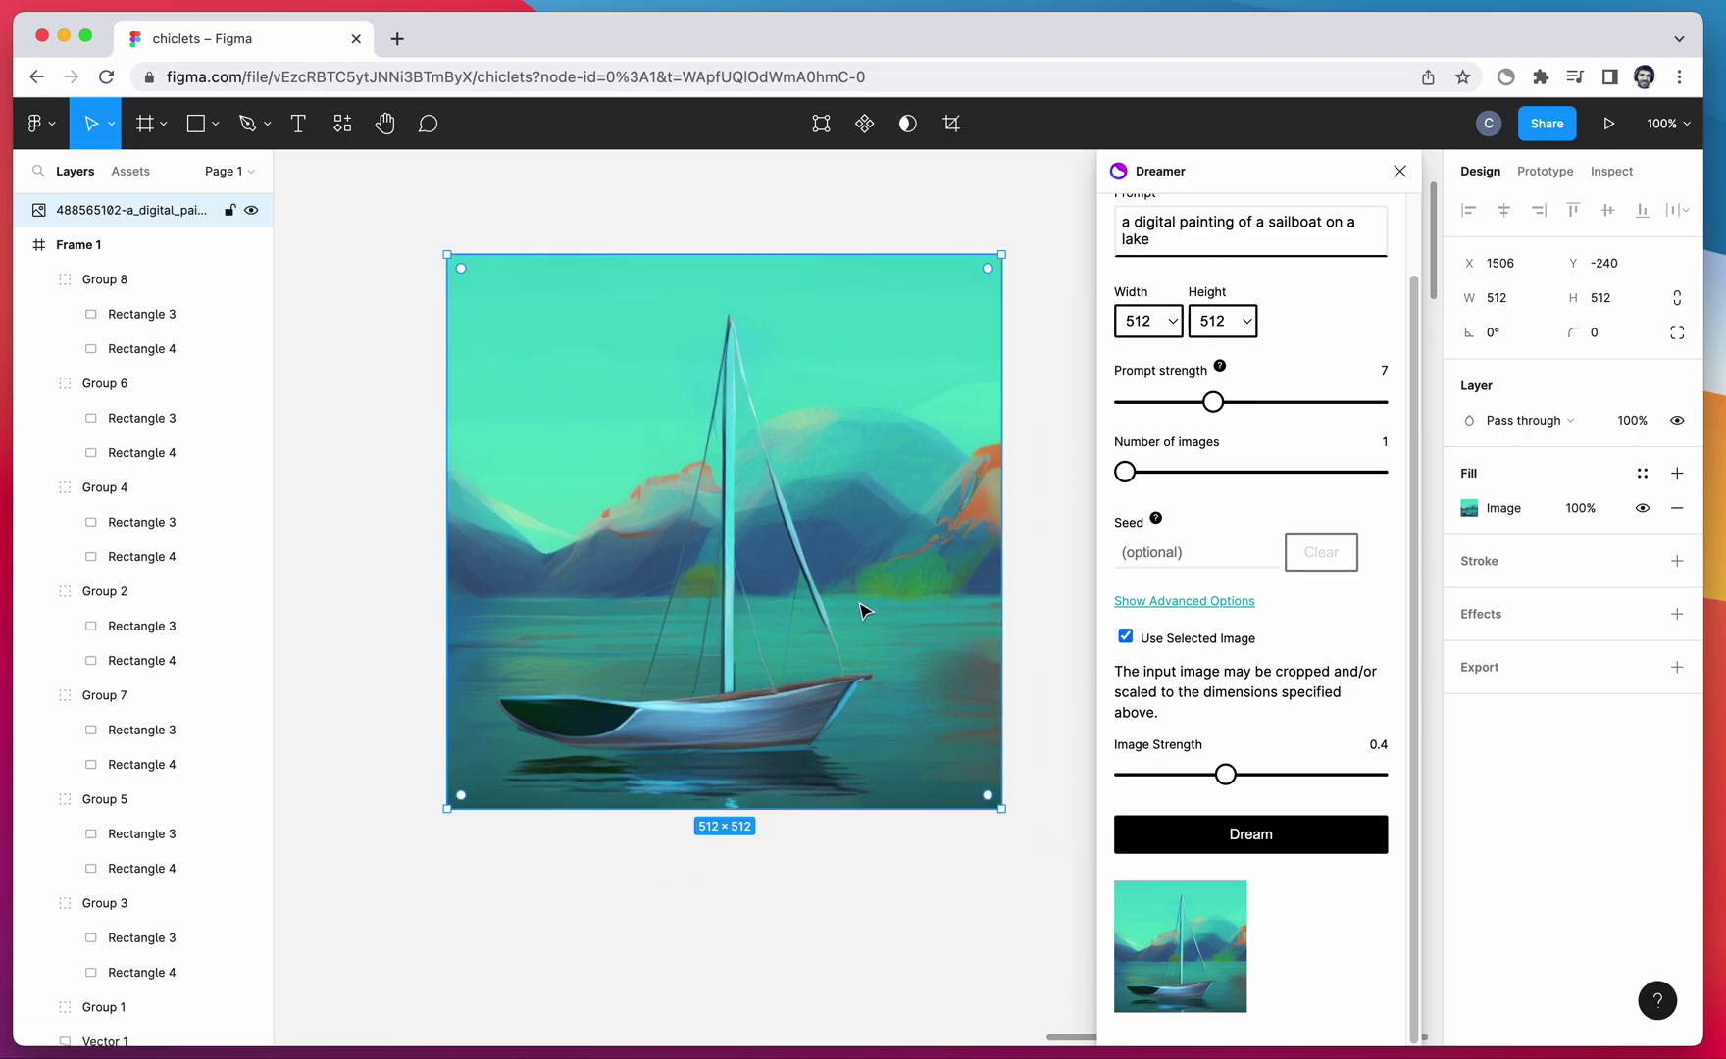
left_click_drag(723, 597, 820, 712)
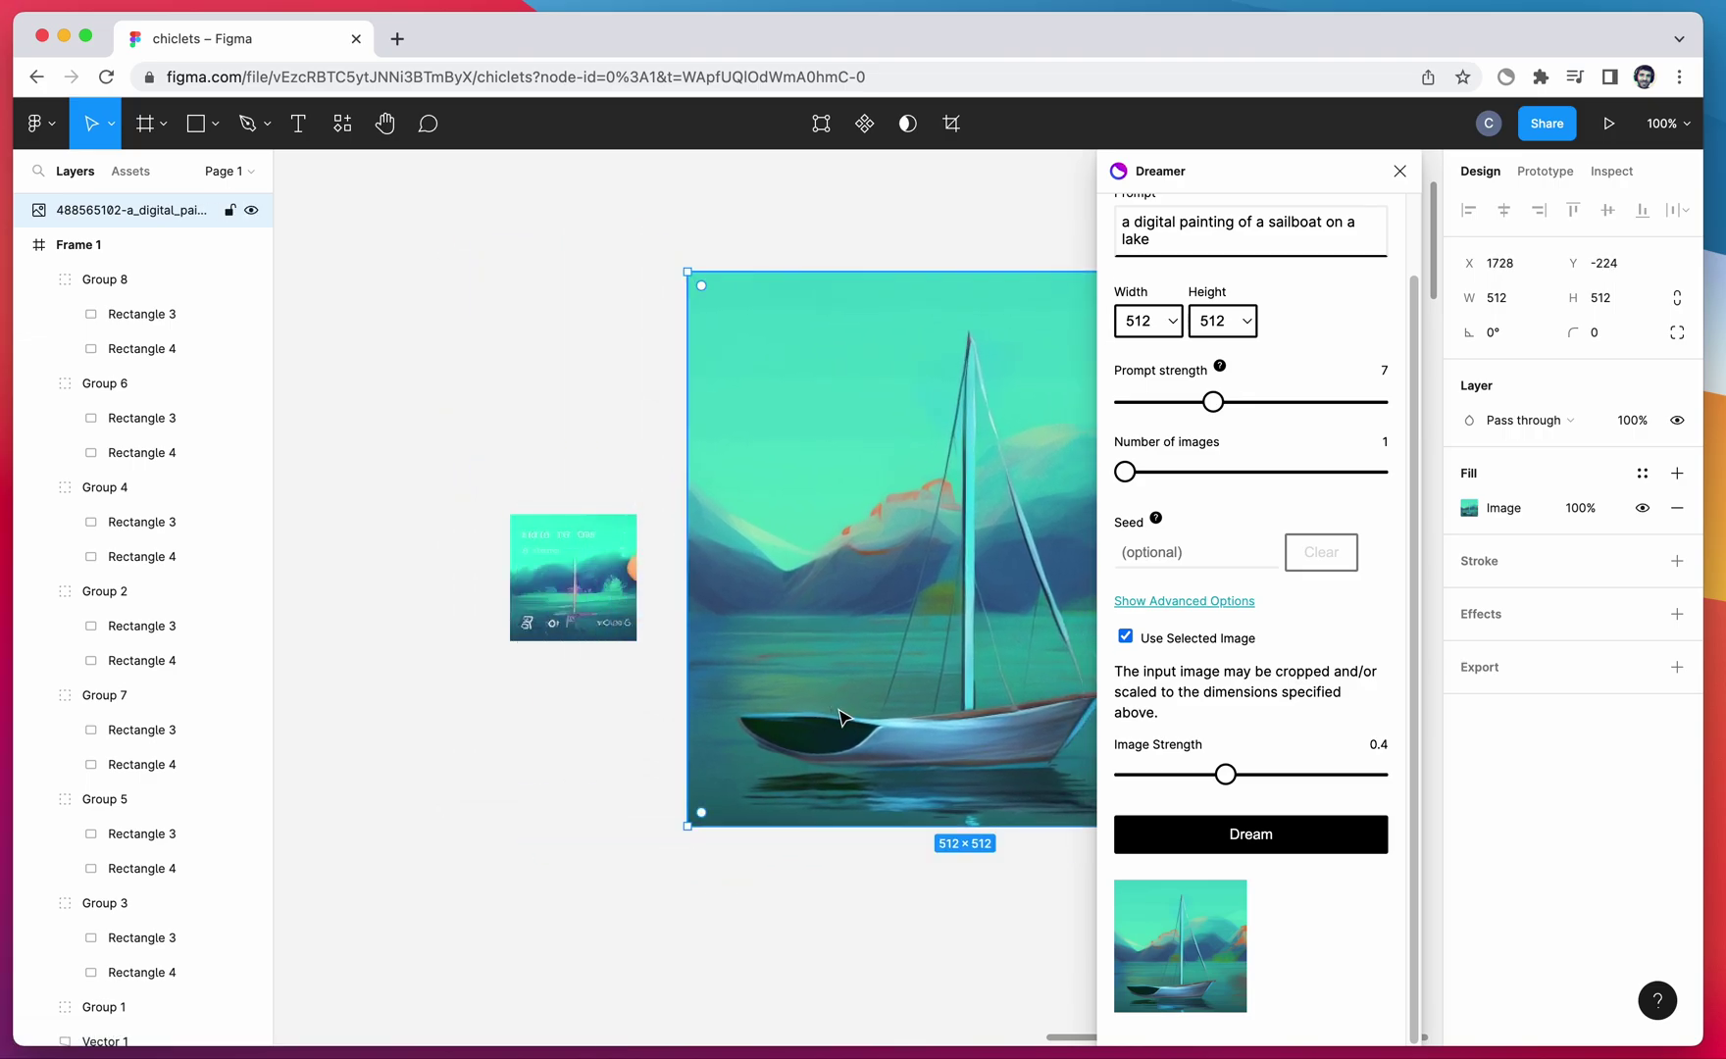
Generate four images from the masked landscape with the same sailboat prompt.
left_click(600, 600)
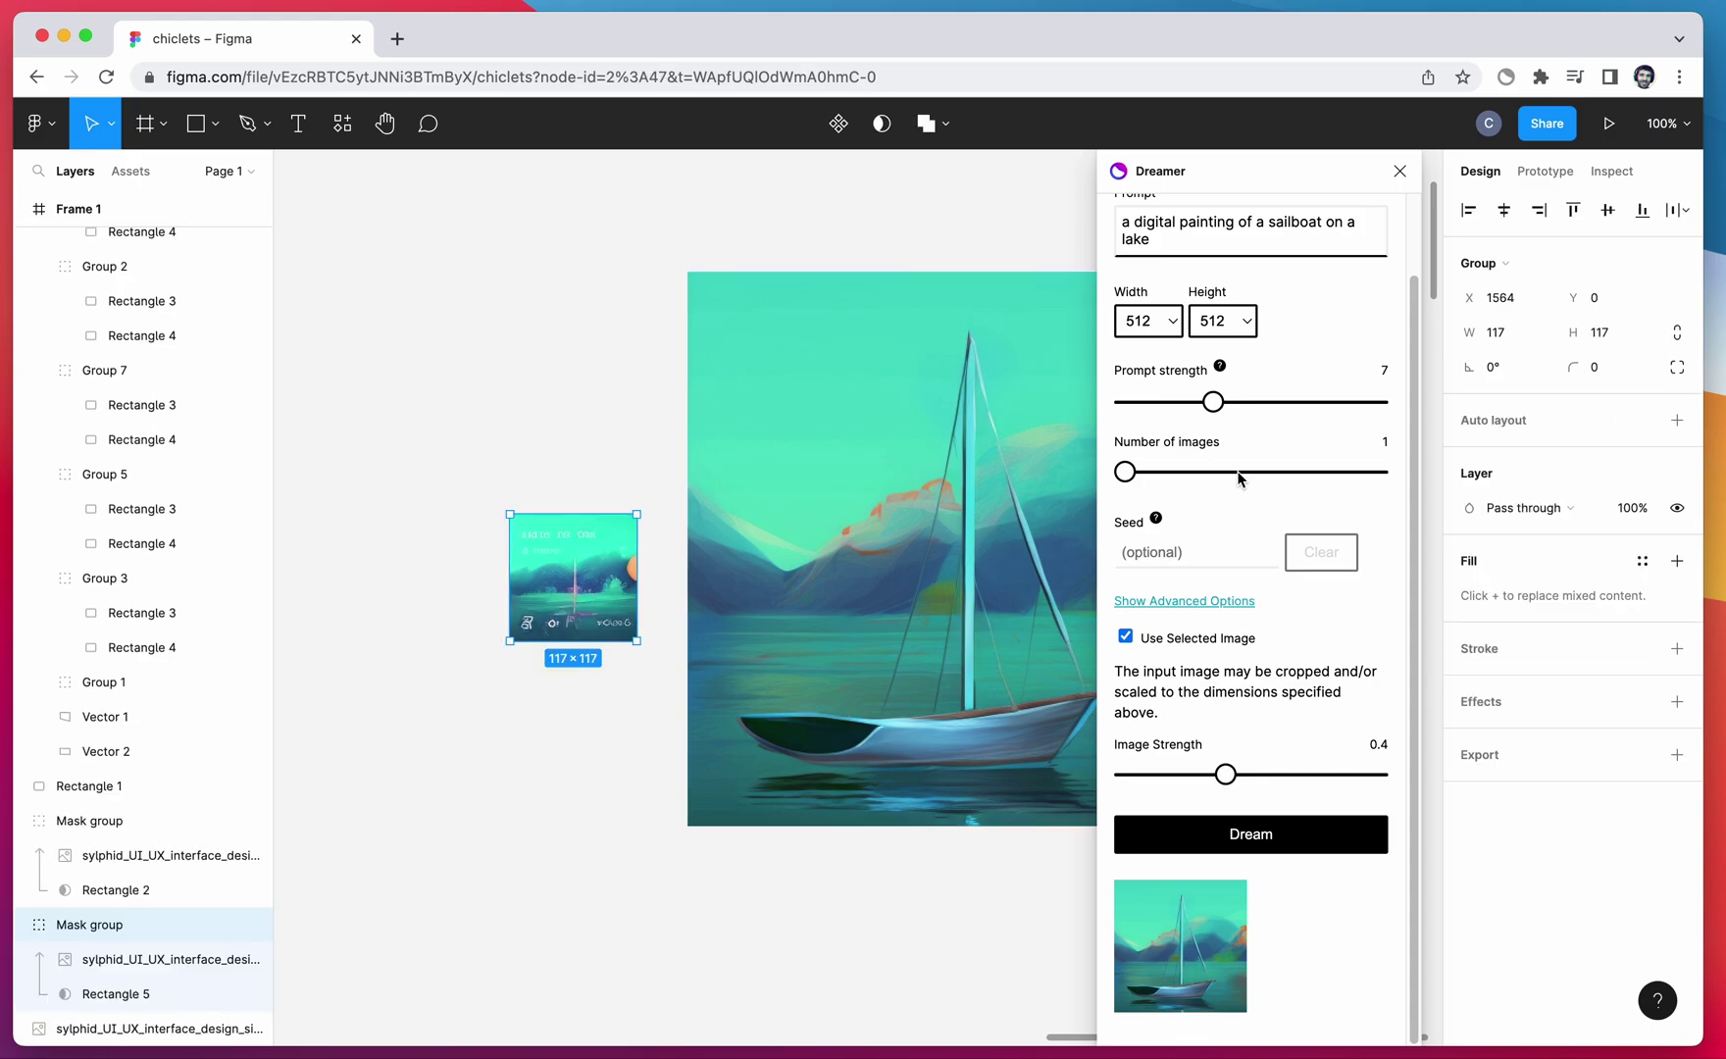
left_click_drag(1126, 474, 1228, 469)
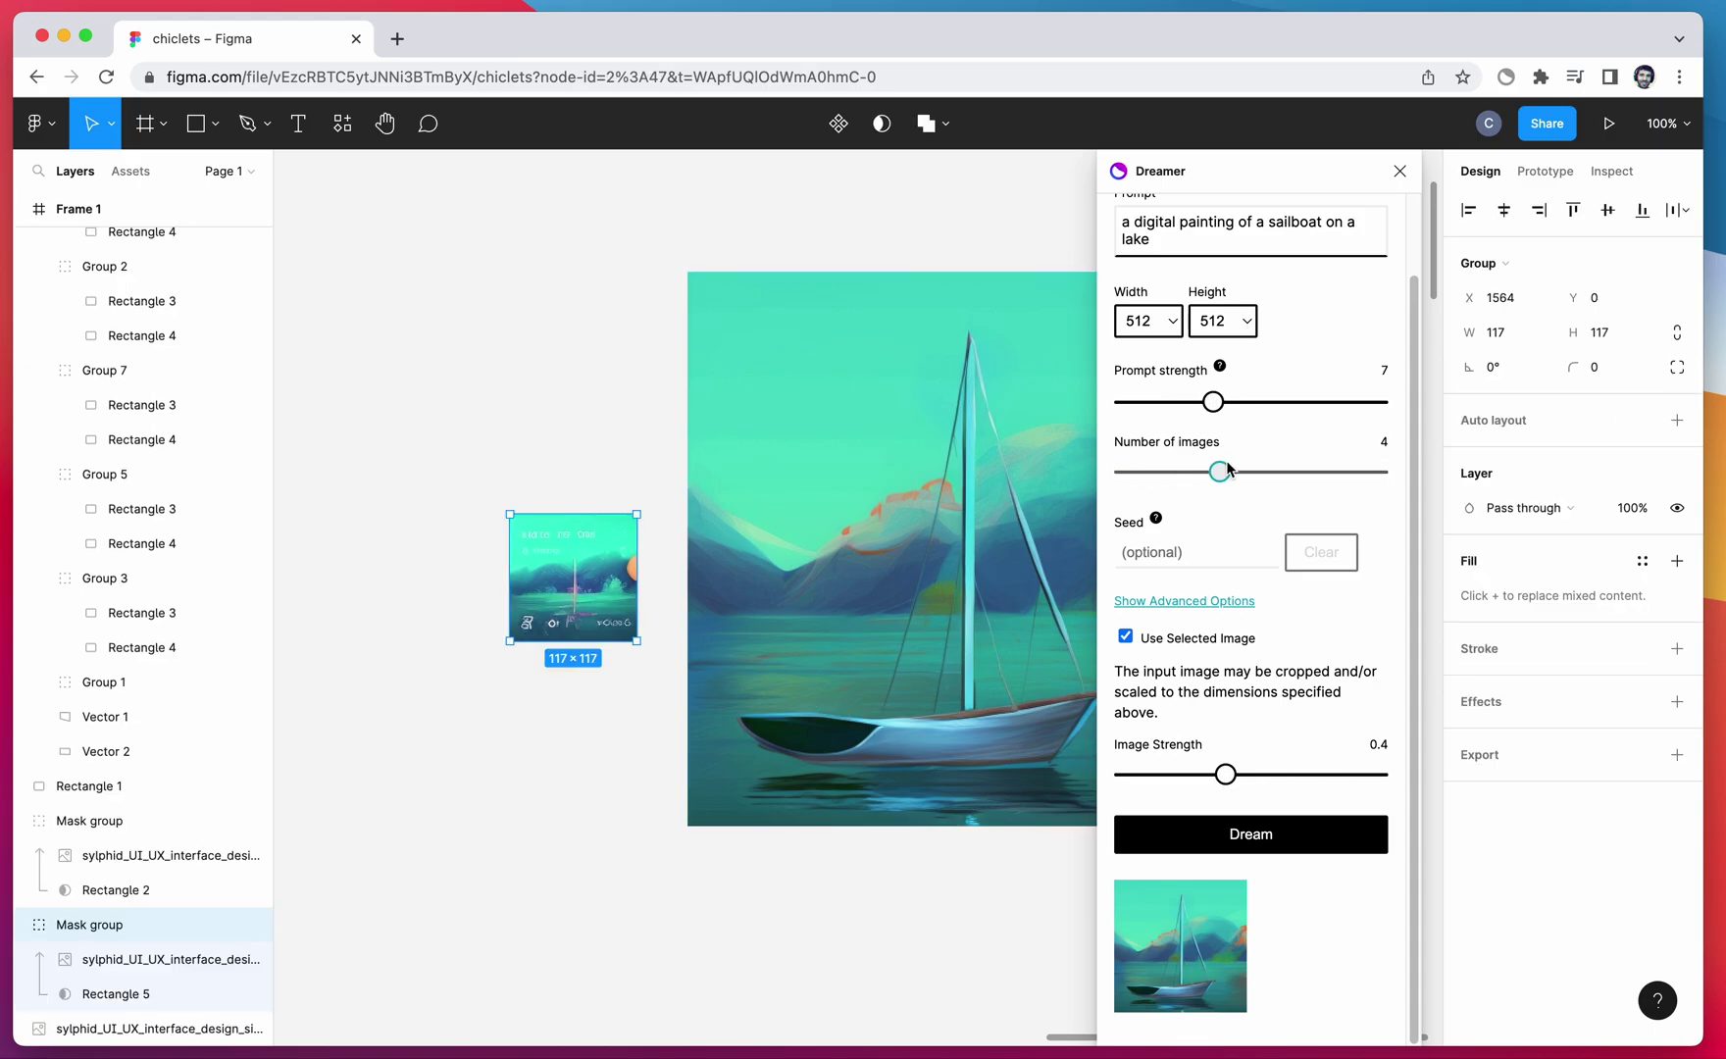
left_click(1255, 834)
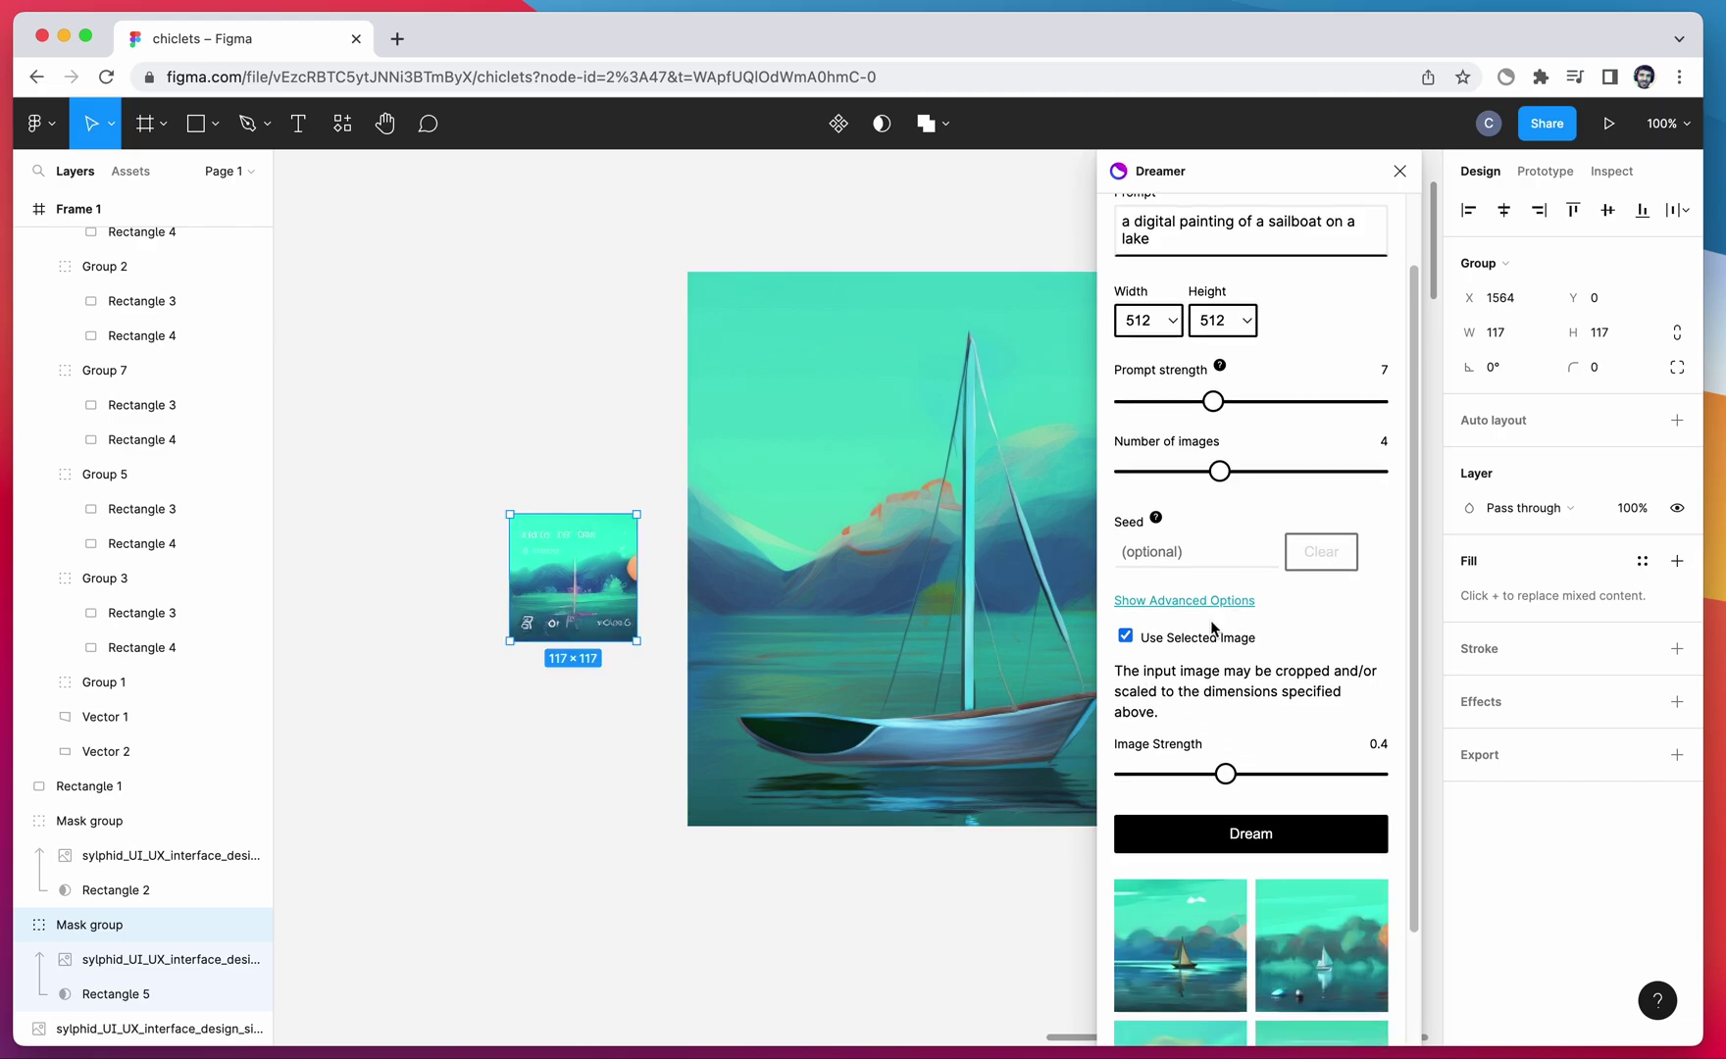
Insert the generated variation showing a small tan-sailed boat under a white cloud onto the canvas.
scroll(1209, 620, "down", 3)
mouse_move(1323, 845)
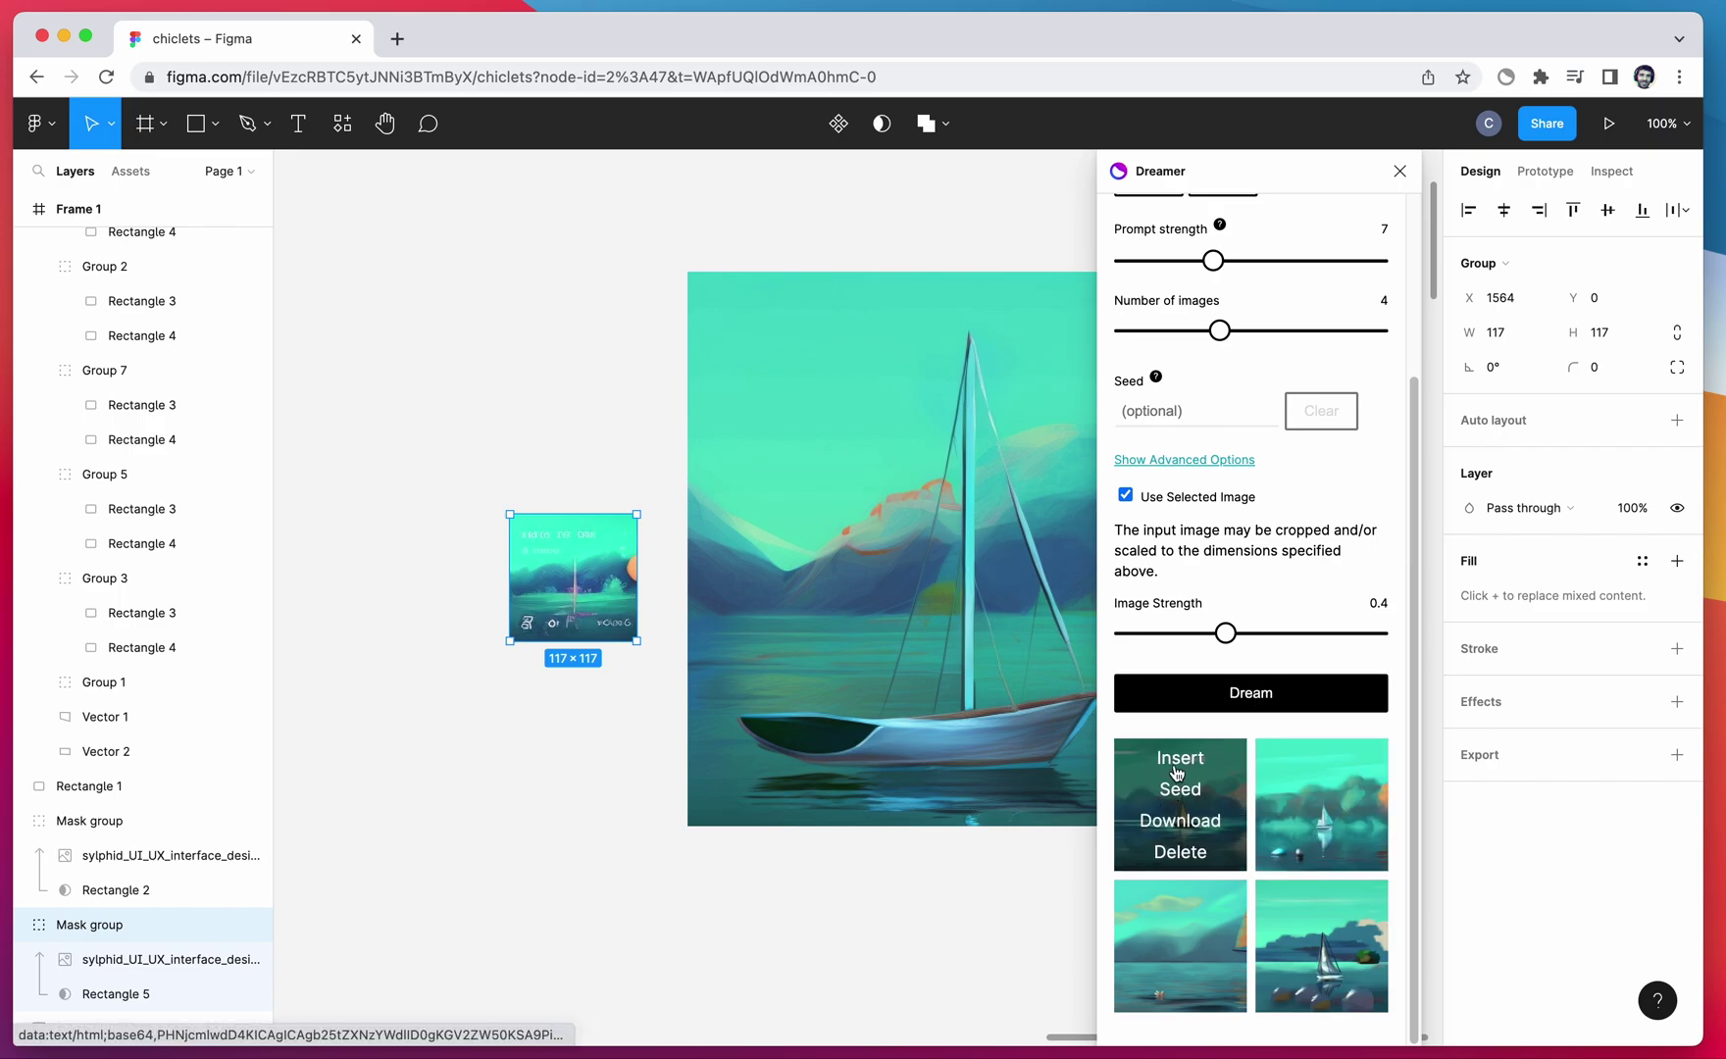
left_click(1180, 758)
left_click_drag(888, 619, 871, 705)
Delete the first large sailboat image and position the new painting beside the masked landscape at X 1710, Y -197.
left_click(862, 351)
key("Delete")
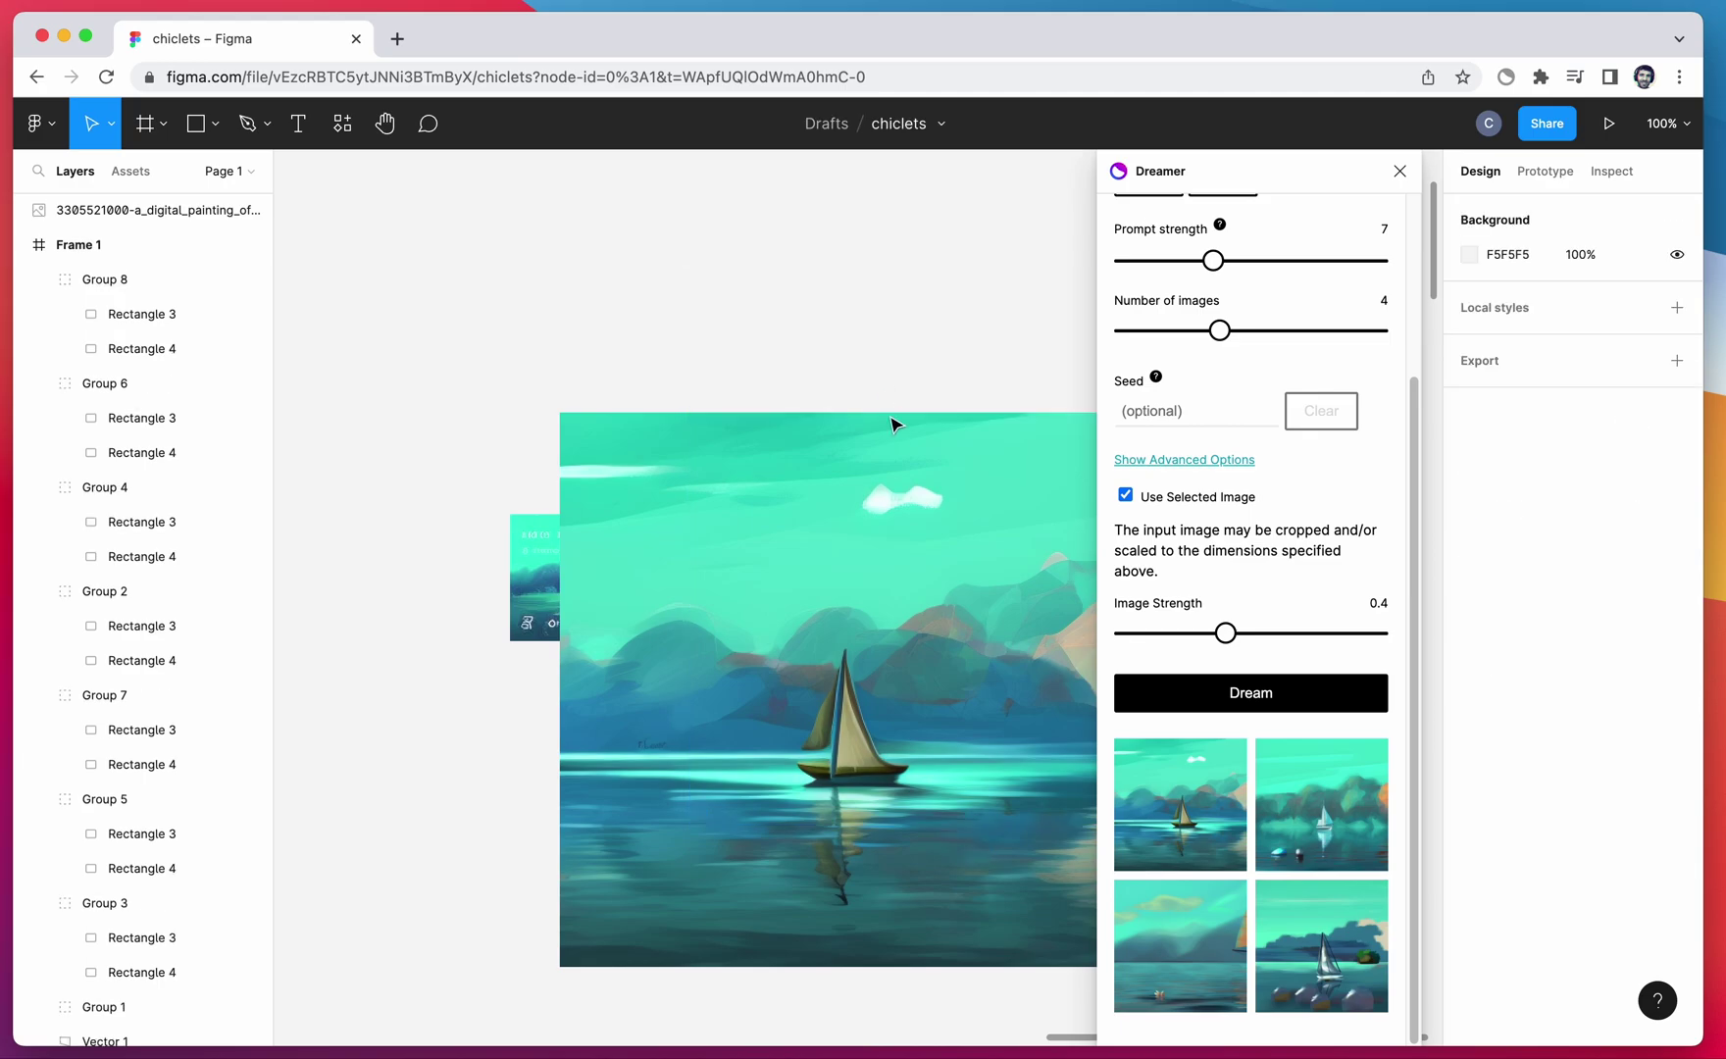
scroll(578, 625, "right", 5)
left_click_drag(576, 626, 685, 514)
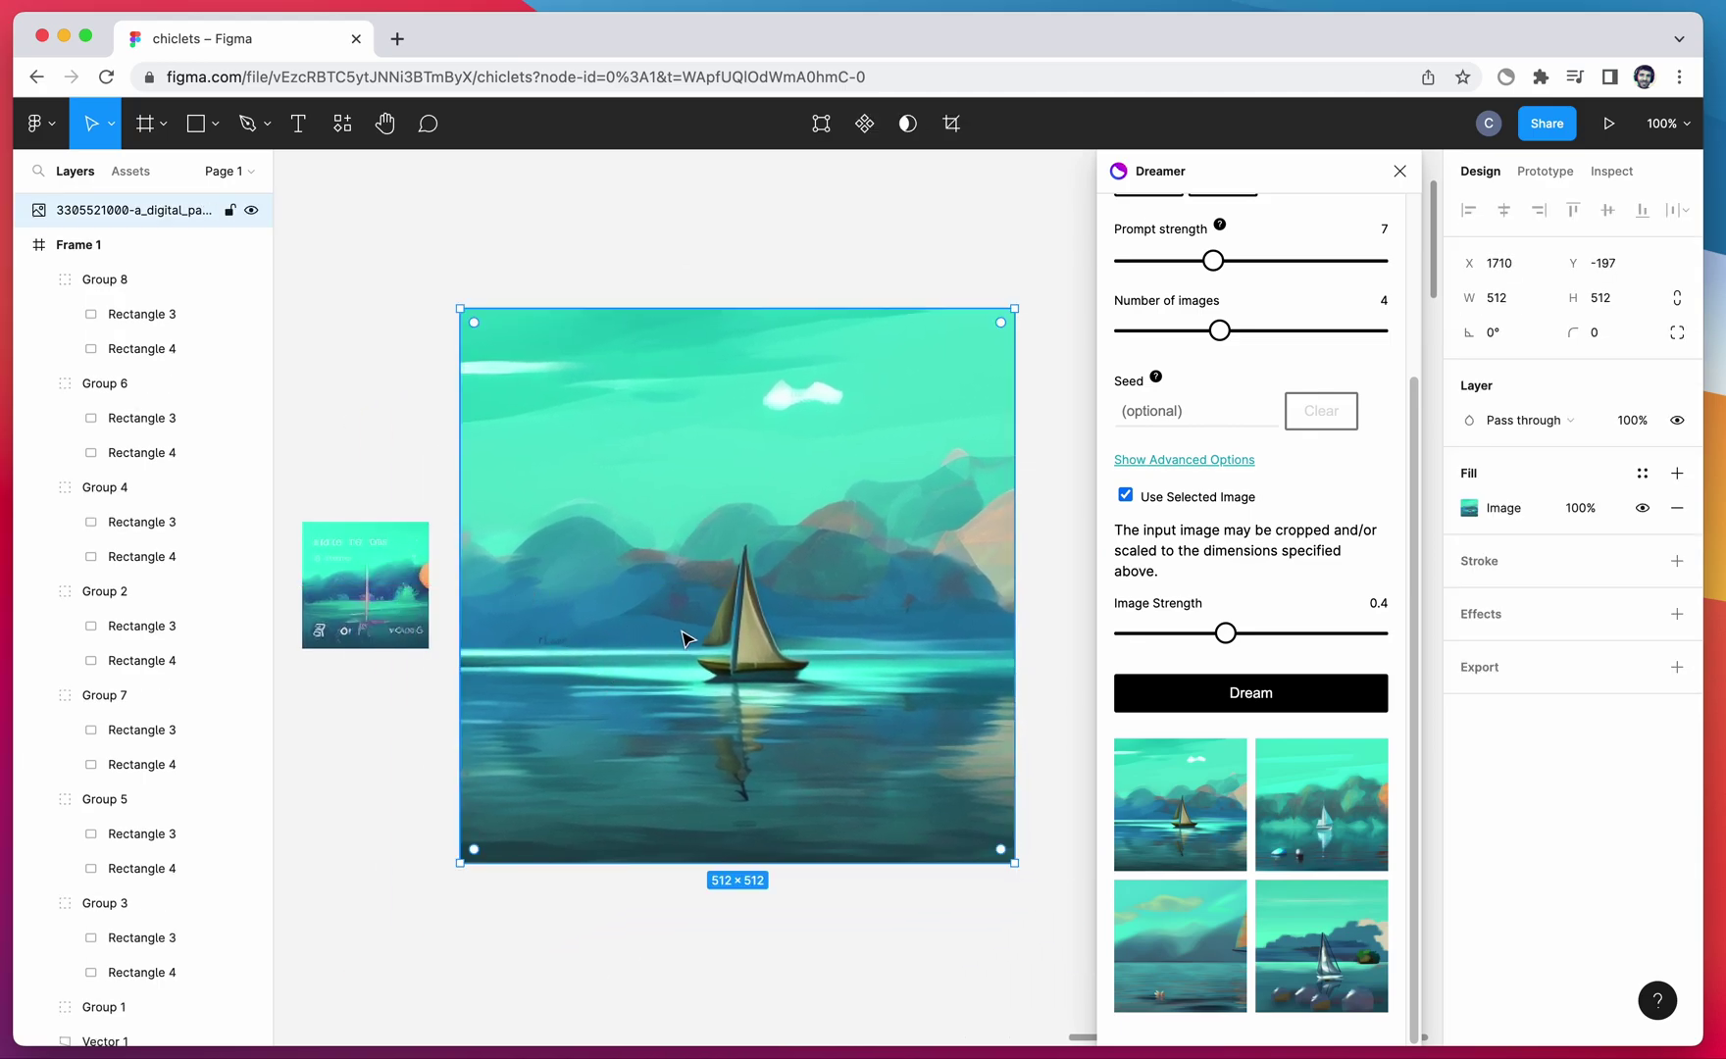
Place a 186 × 186 copy of the sailboat painting over the frame's green card and crop it to the card's rounded shape.
scroll(687, 639, "left", 15)
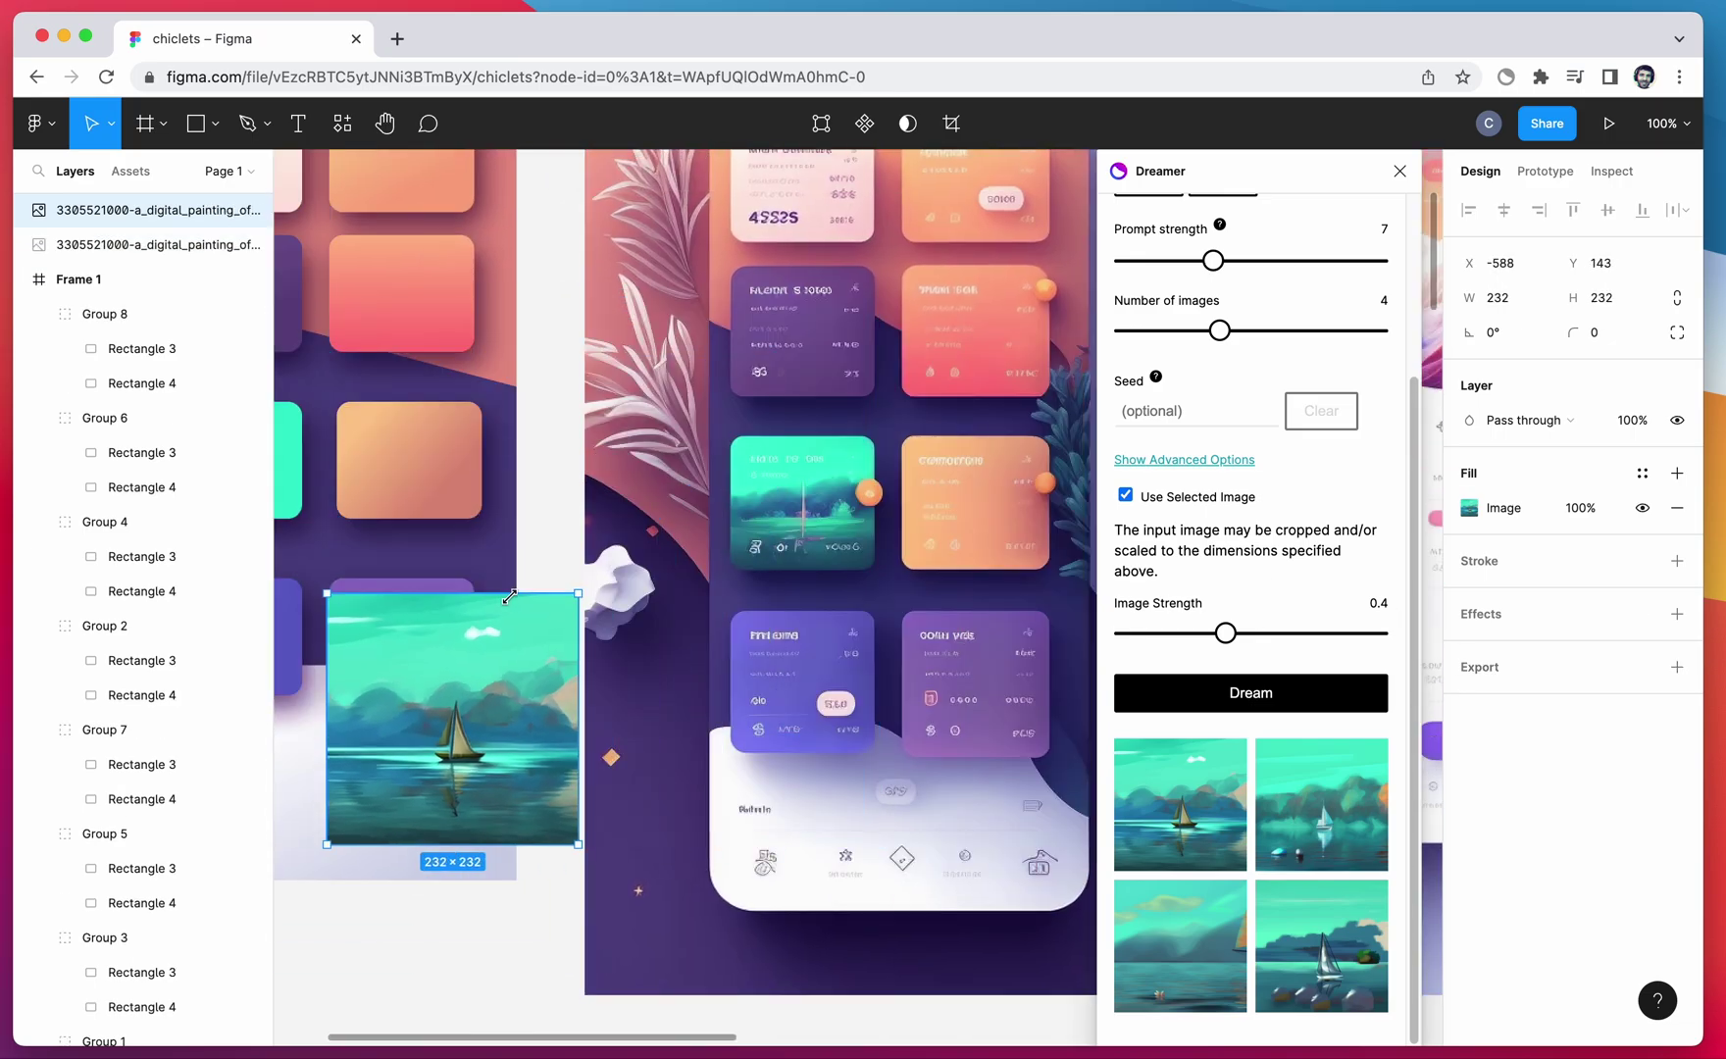
scroll(731, 485, "up", 5)
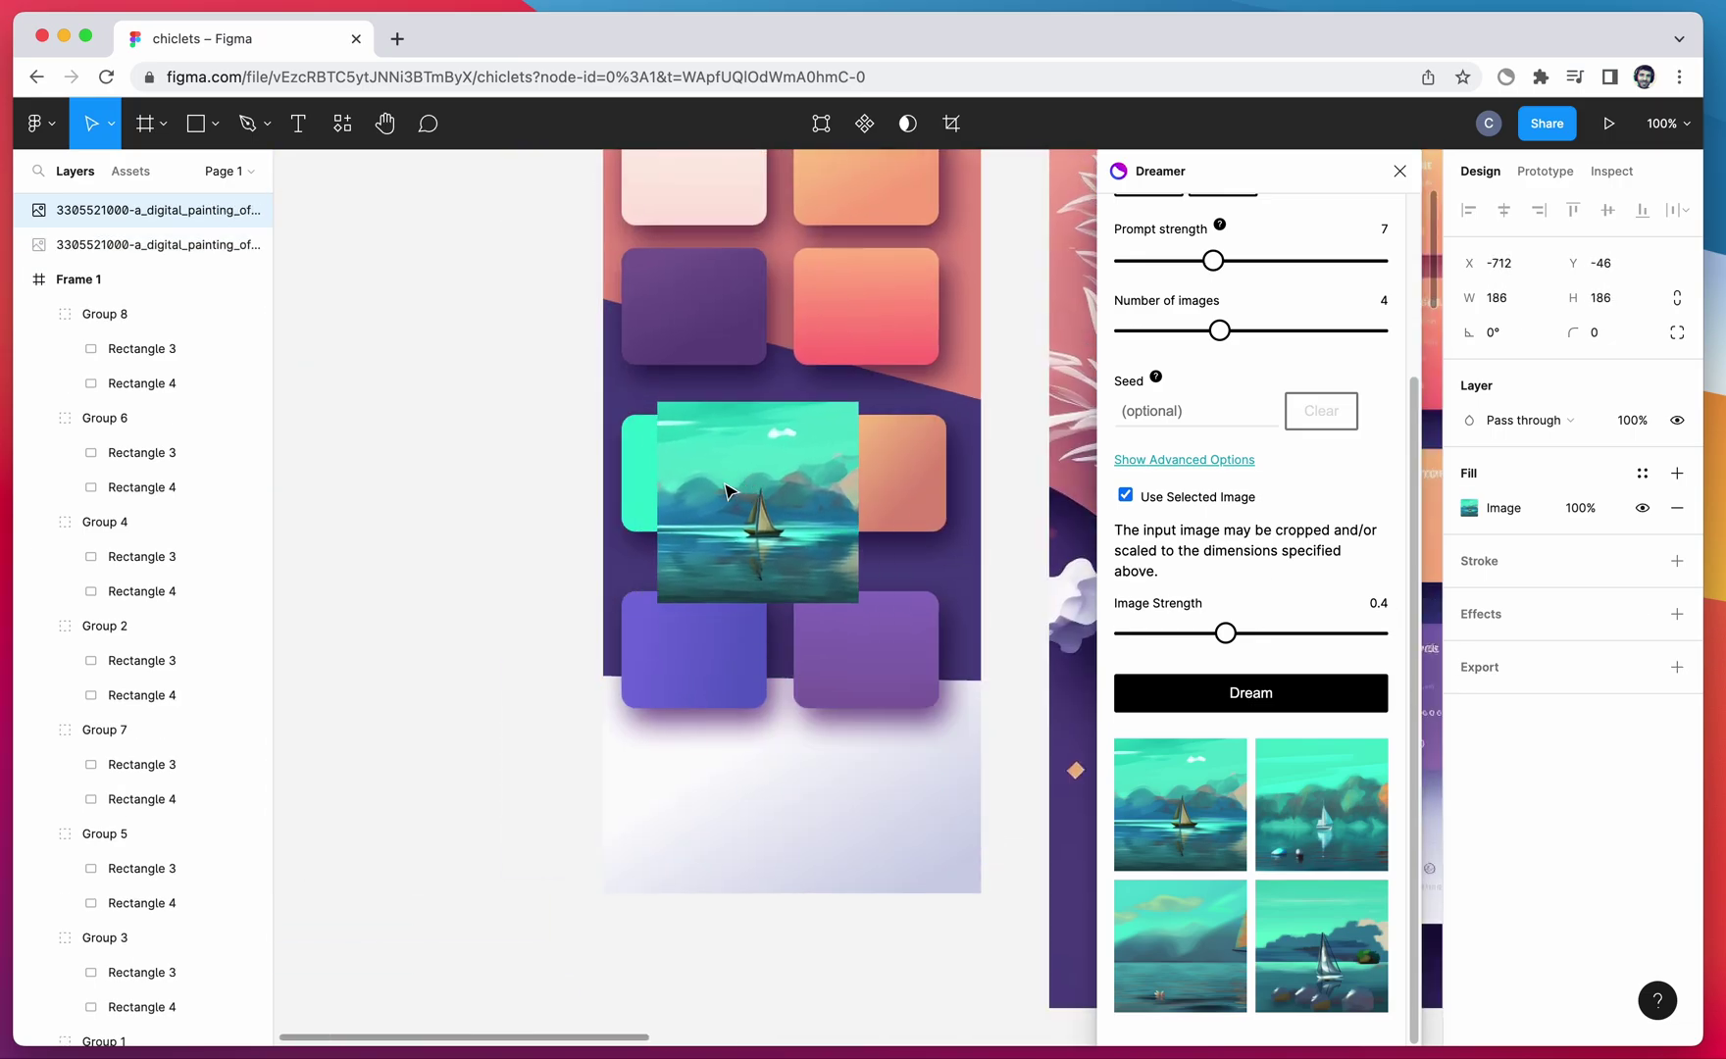
left_click_drag(855, 589, 876, 603)
key("Escape")
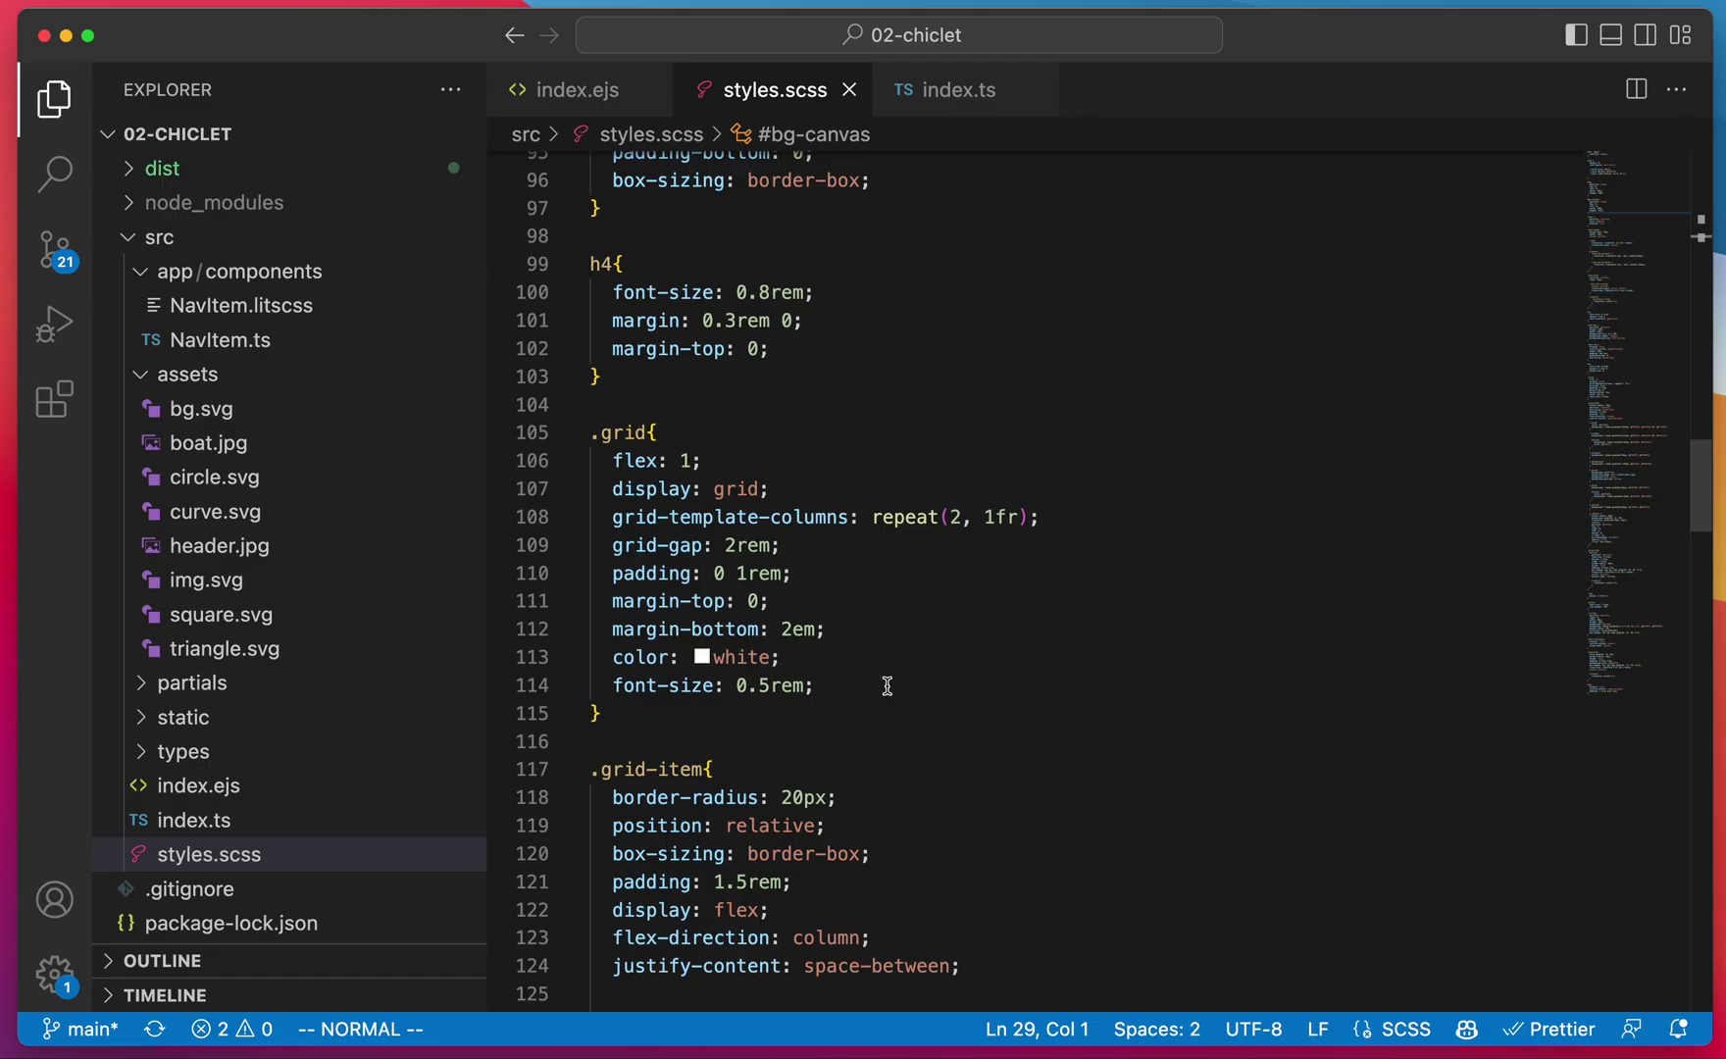
left_click_drag(887, 685, 559, 465)
Switch to VS Code and examine the grid layout, card gradients, boat.jpg background and blurred shadow rules in styles.scss.
left_click(1099, 518)
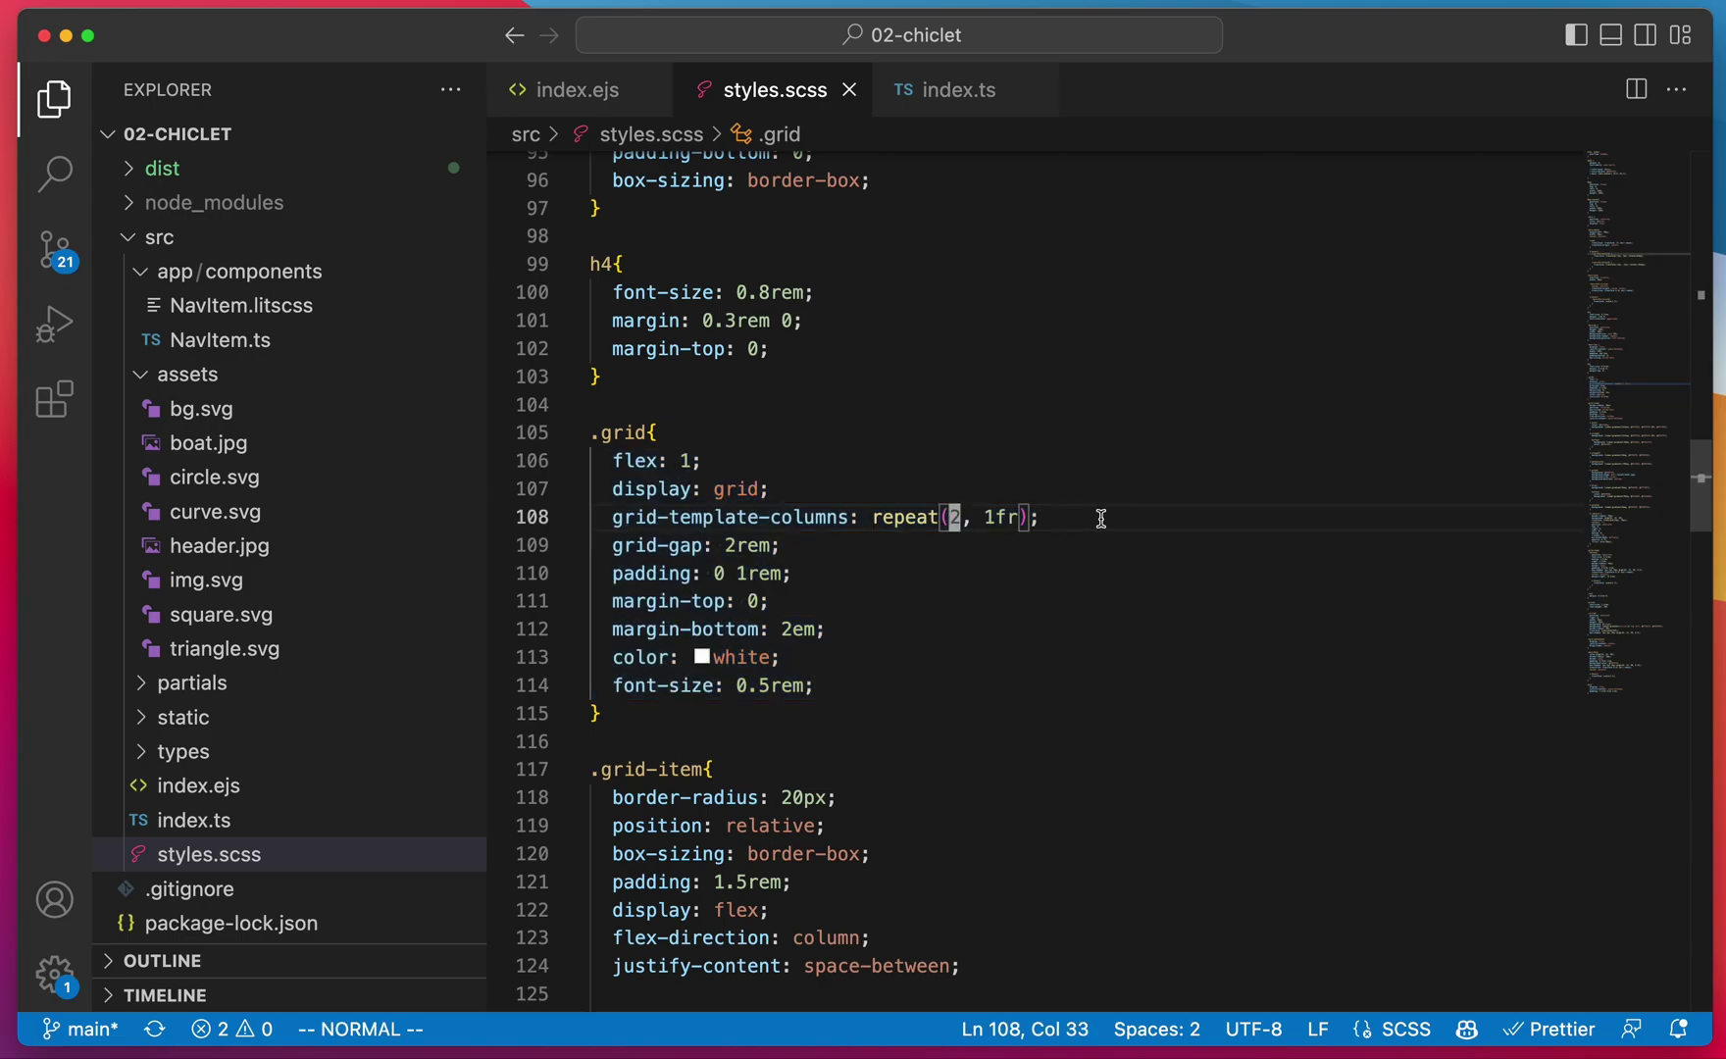
left_click(1105, 398)
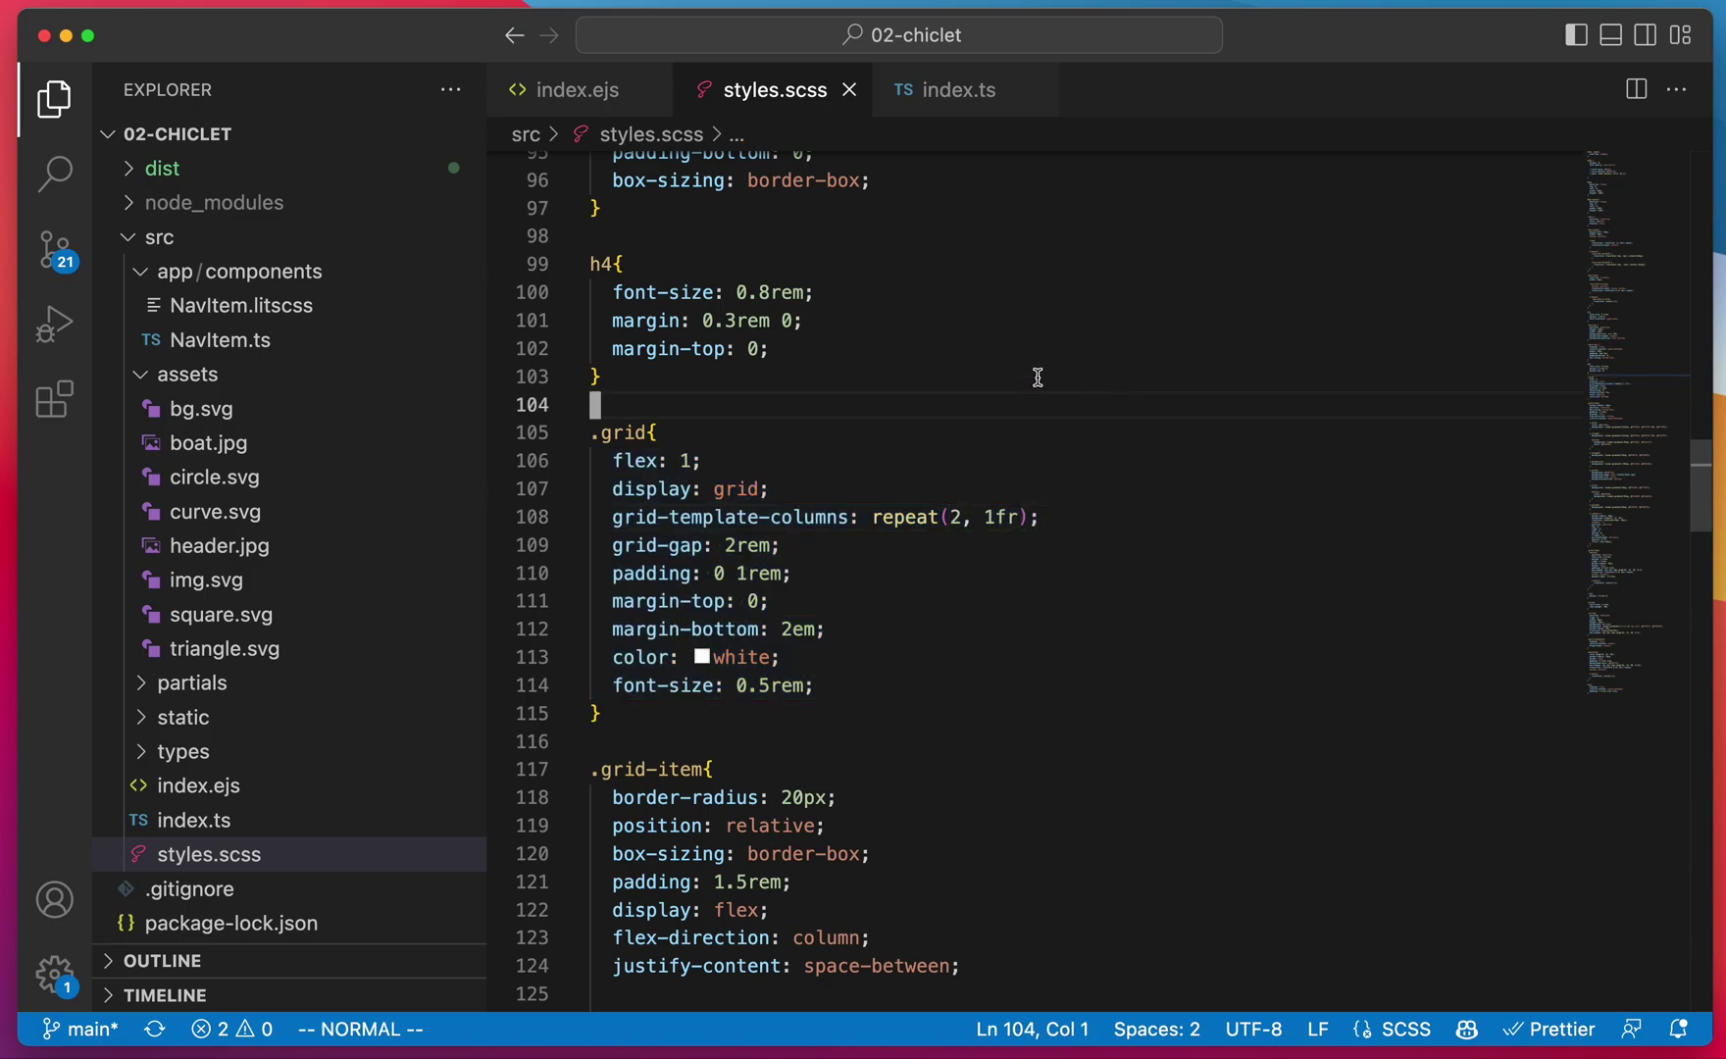
scroll(1038, 378, "down", 2)
scroll(1037, 377, "down", 4)
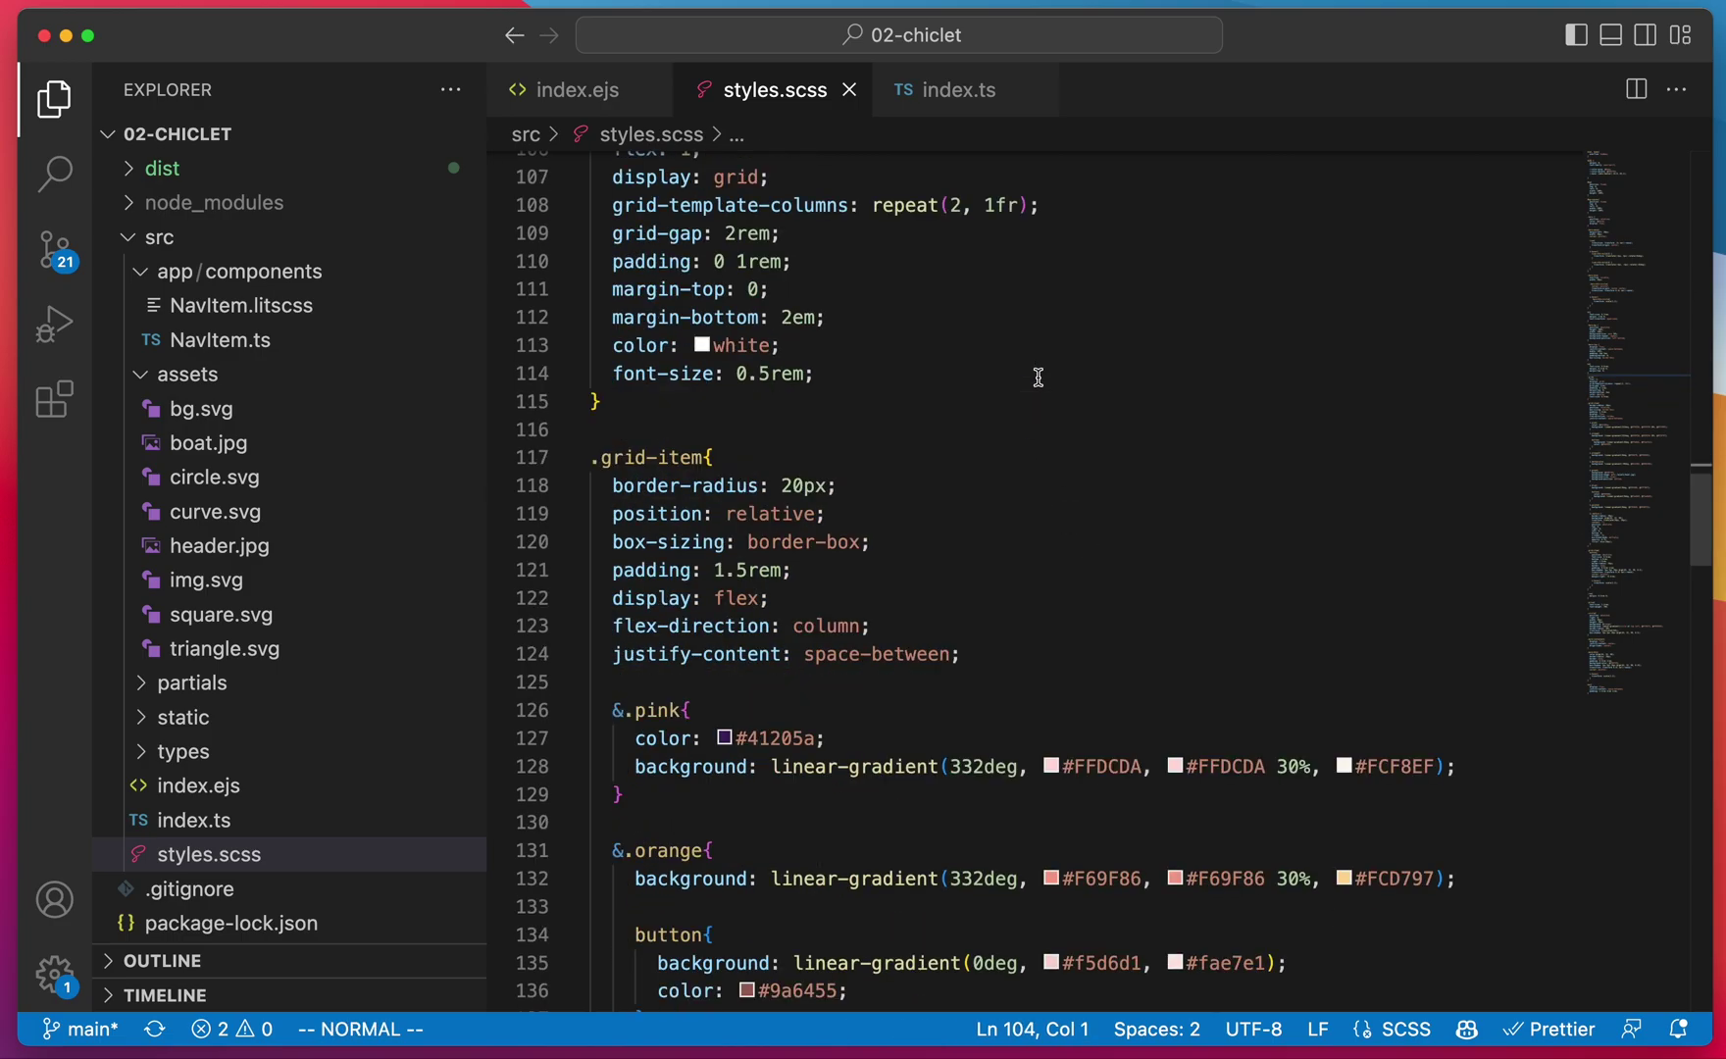
scroll(1038, 377, "down", 2)
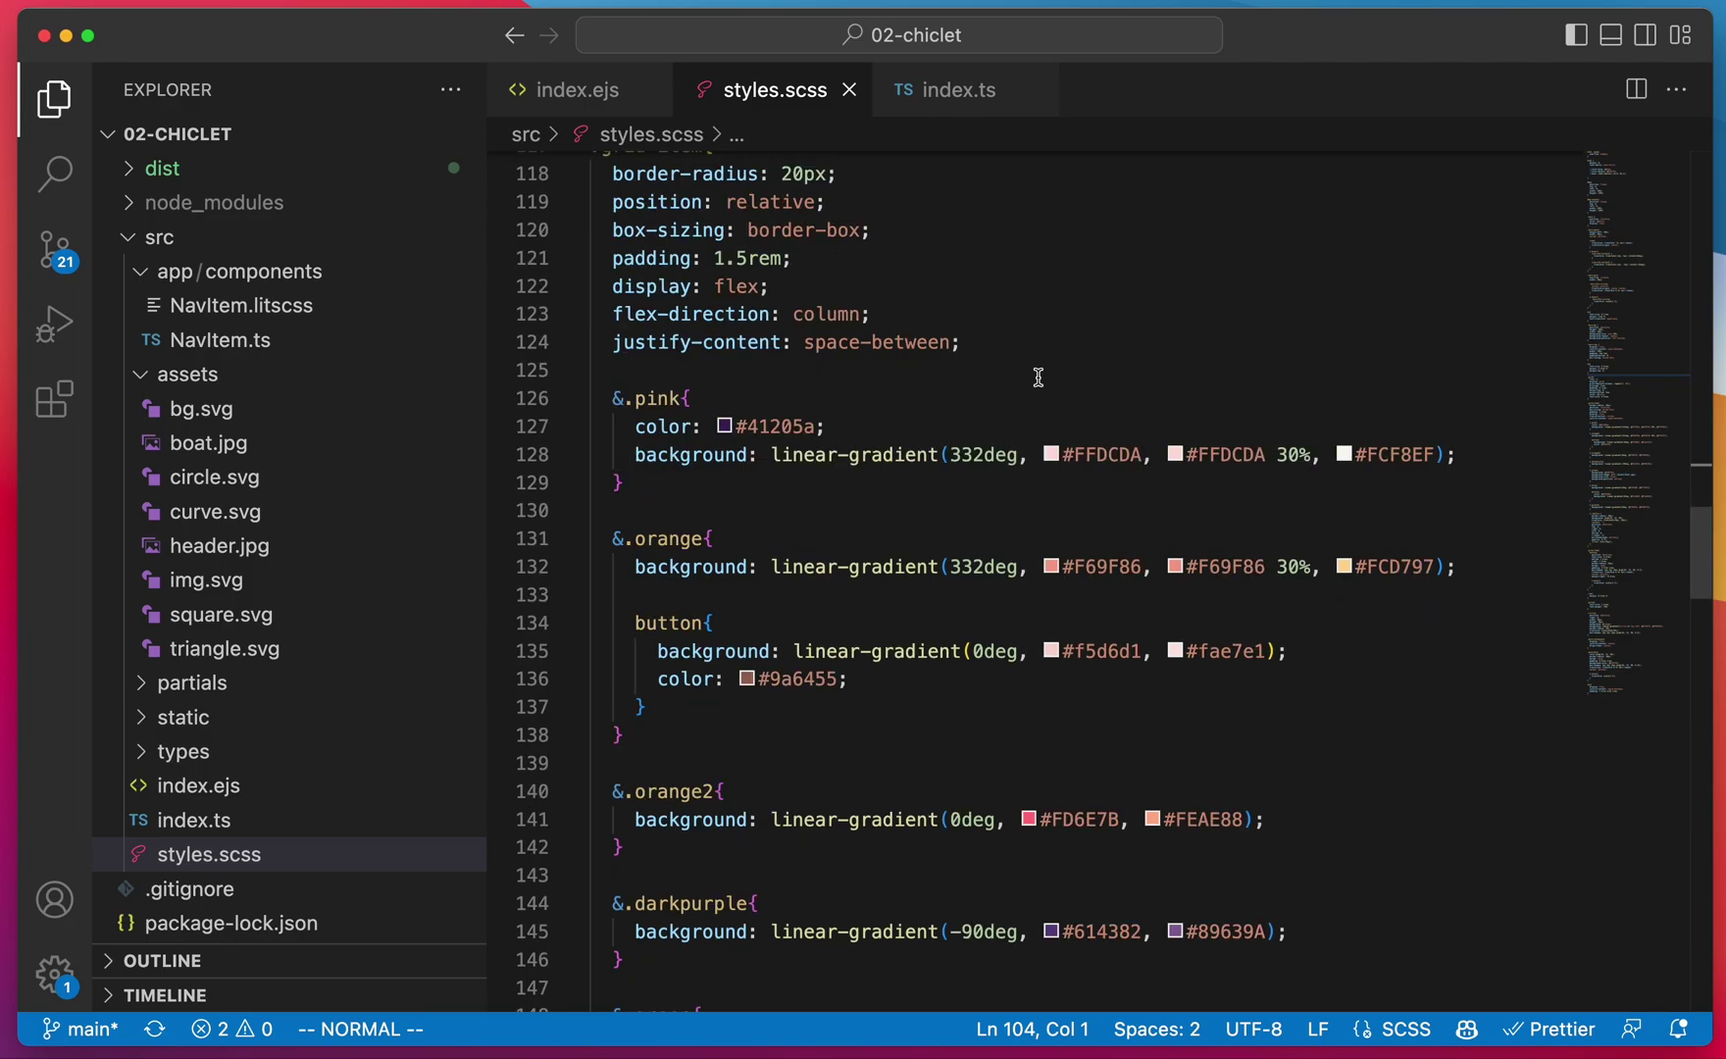
scroll(1037, 378, "down", 2)
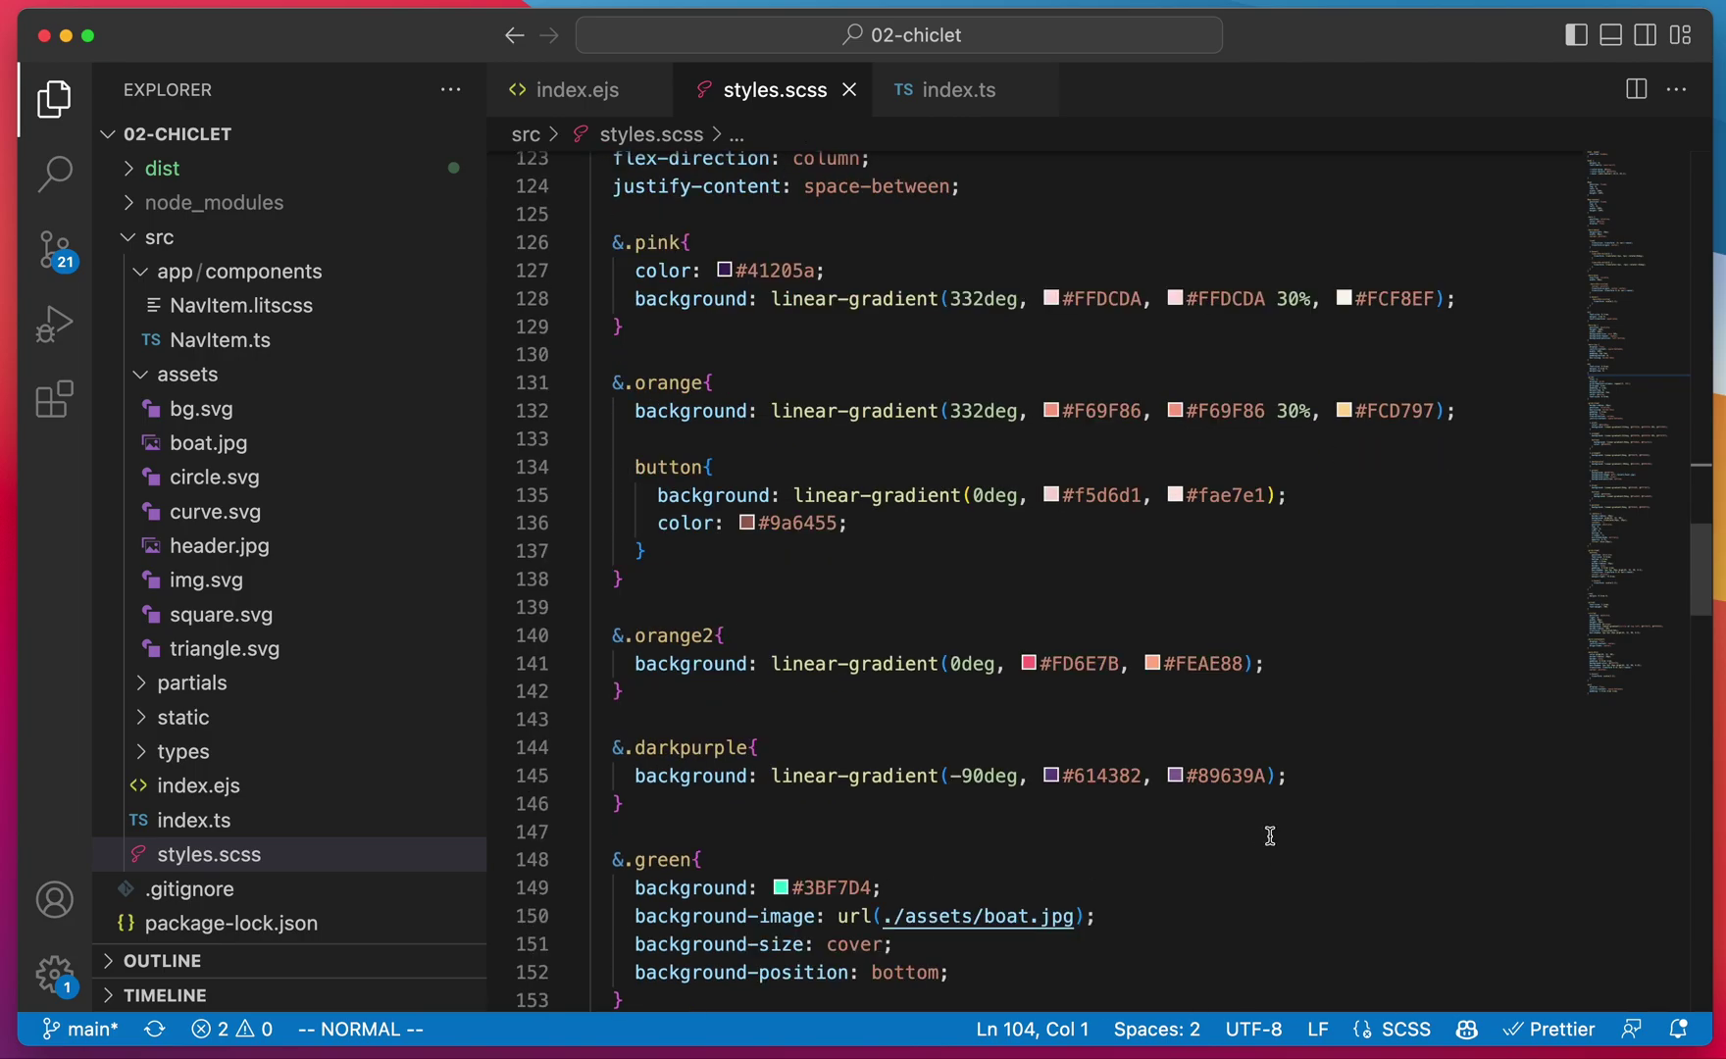
scroll(1268, 817, "down", 2)
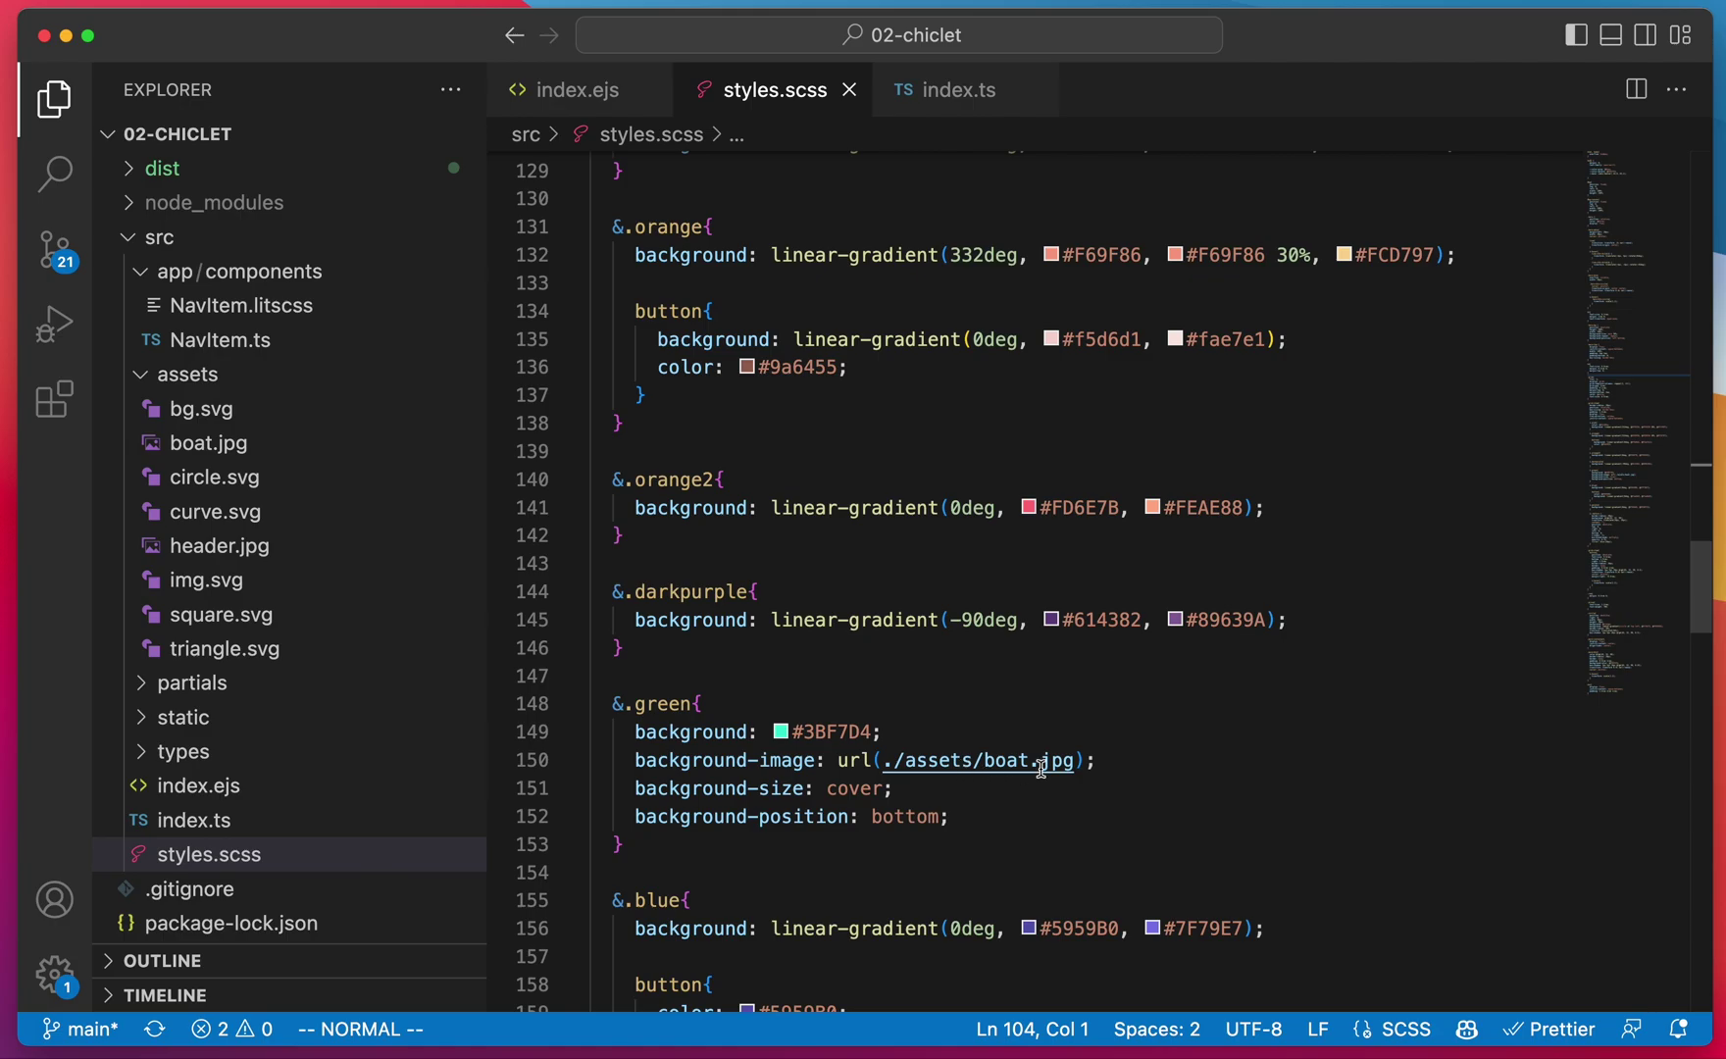
scroll(1202, 805, "down", 9)
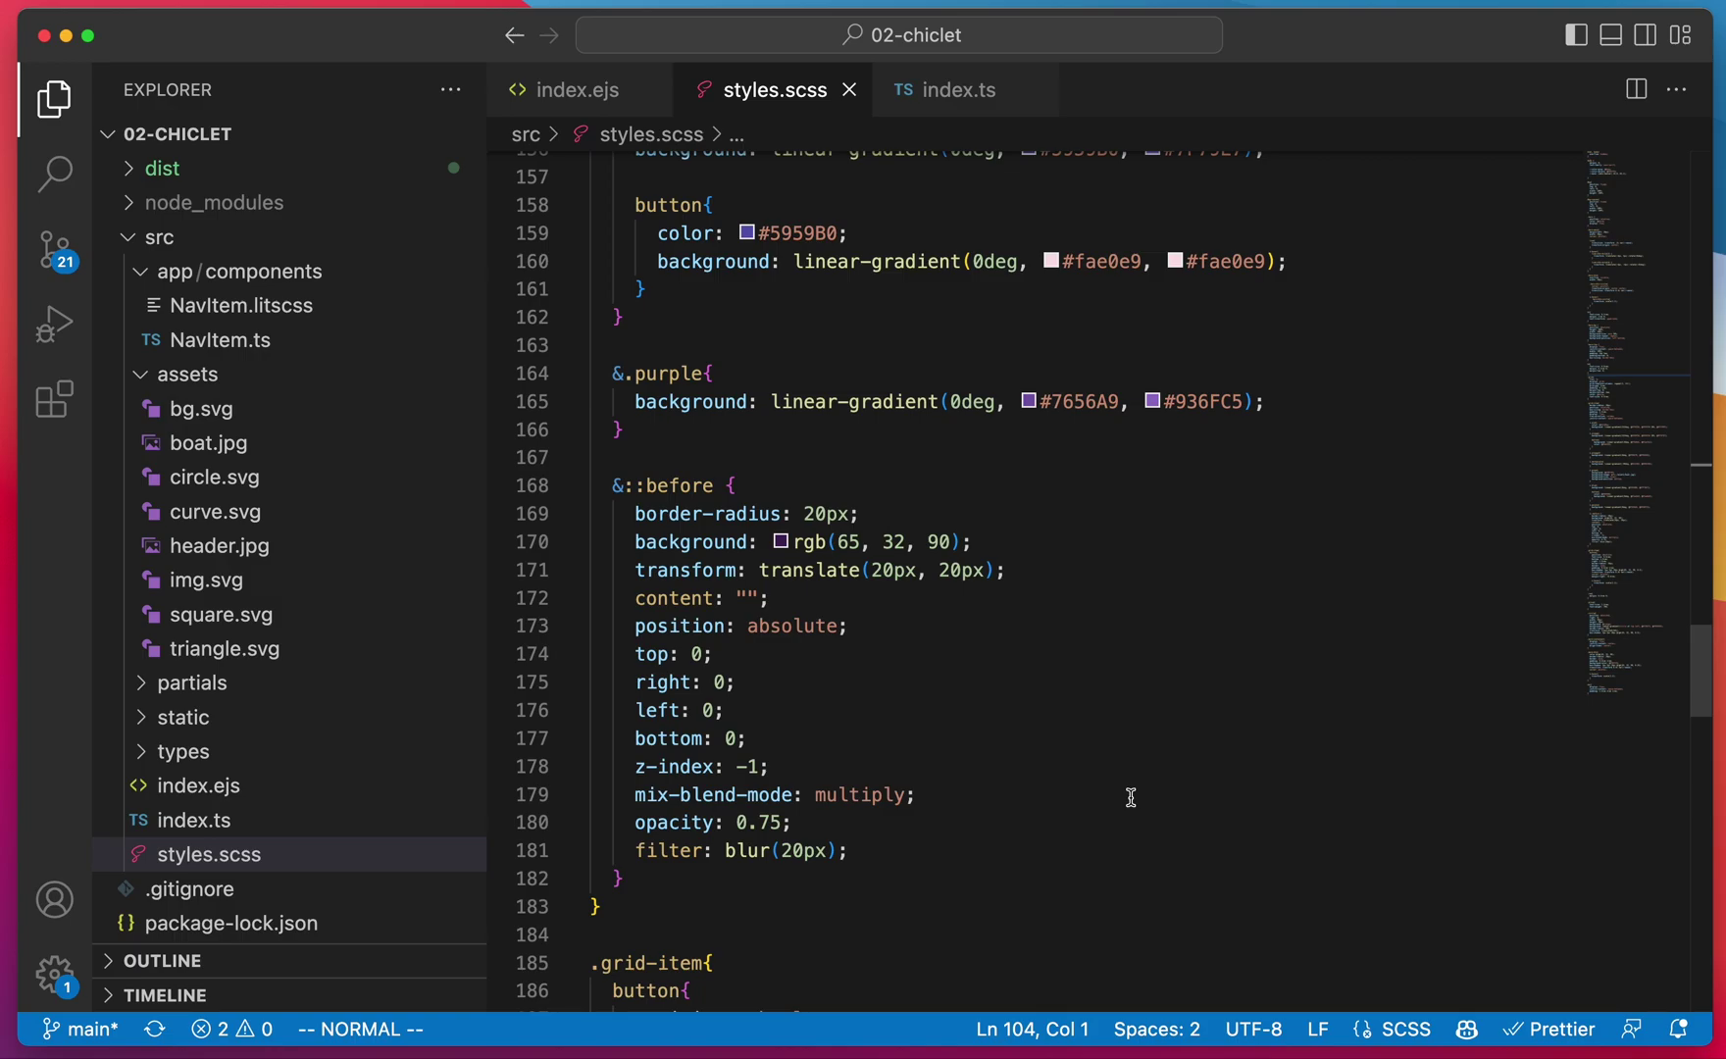
Examine the bg-canvas element in index.ejs and the code in index.ts that draws the purple, orange and white canvas gradients and waves.
key("ctrl+Tab")
left_click(1142, 360)
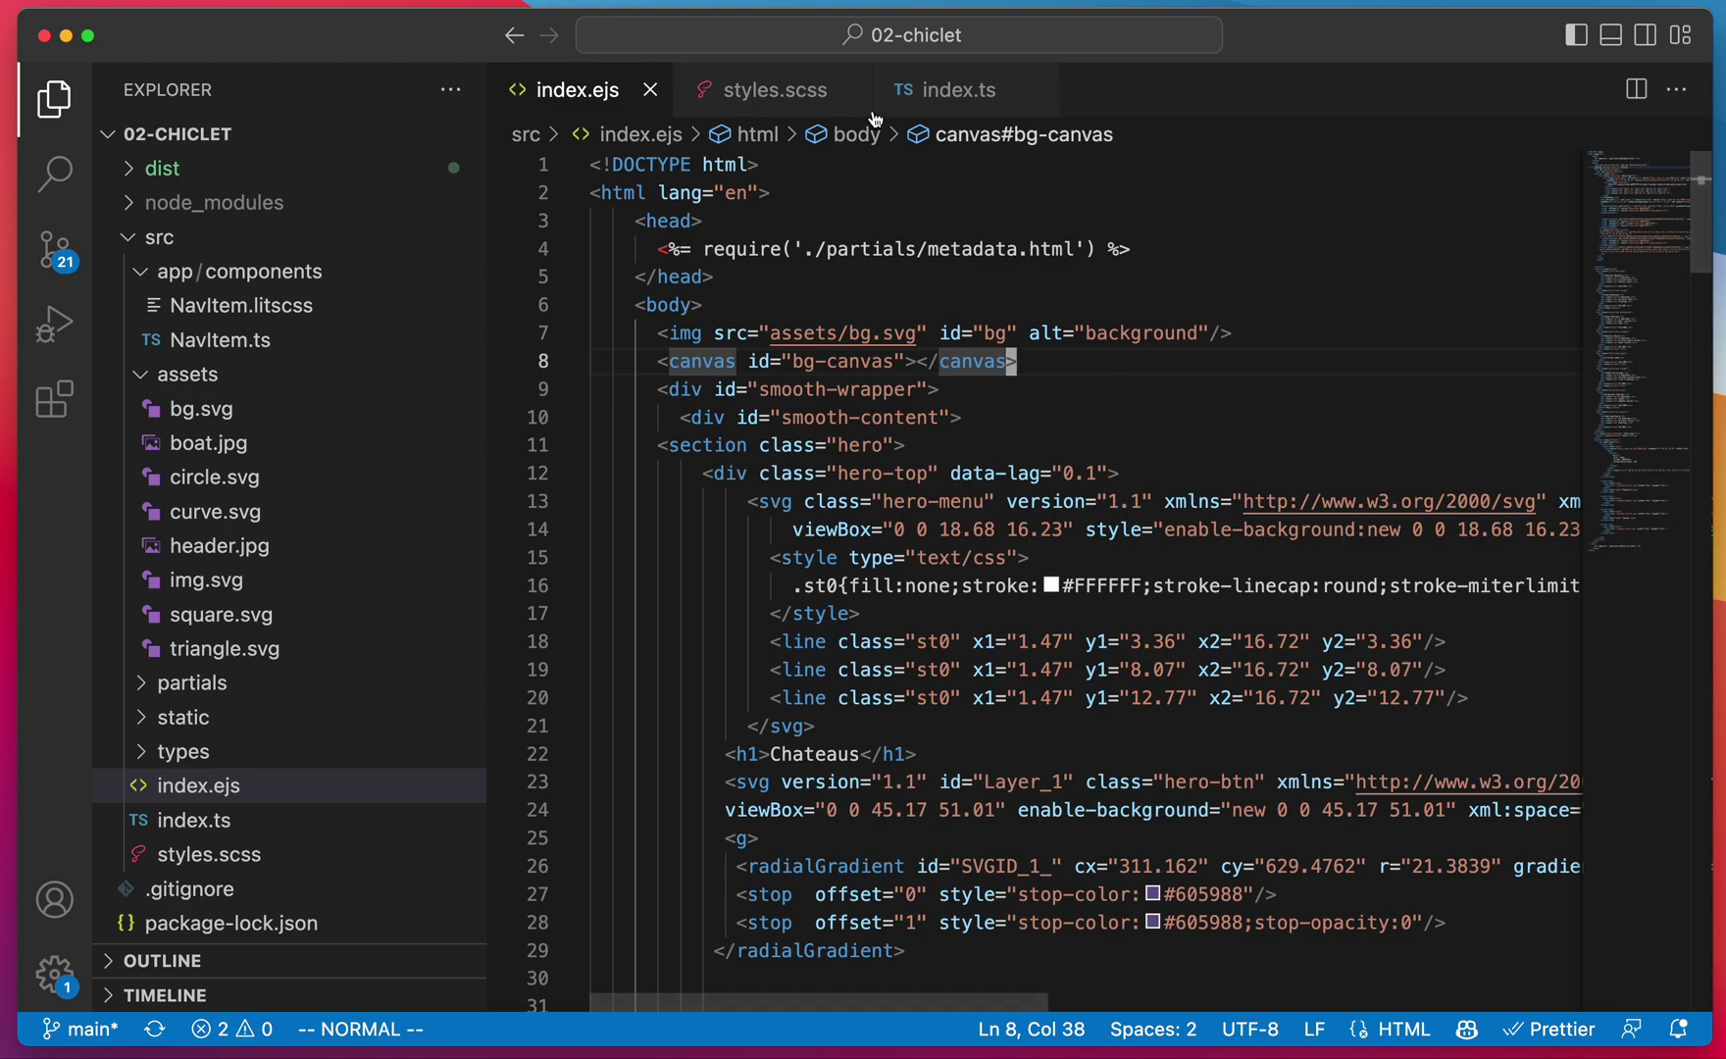
left_click(937, 90)
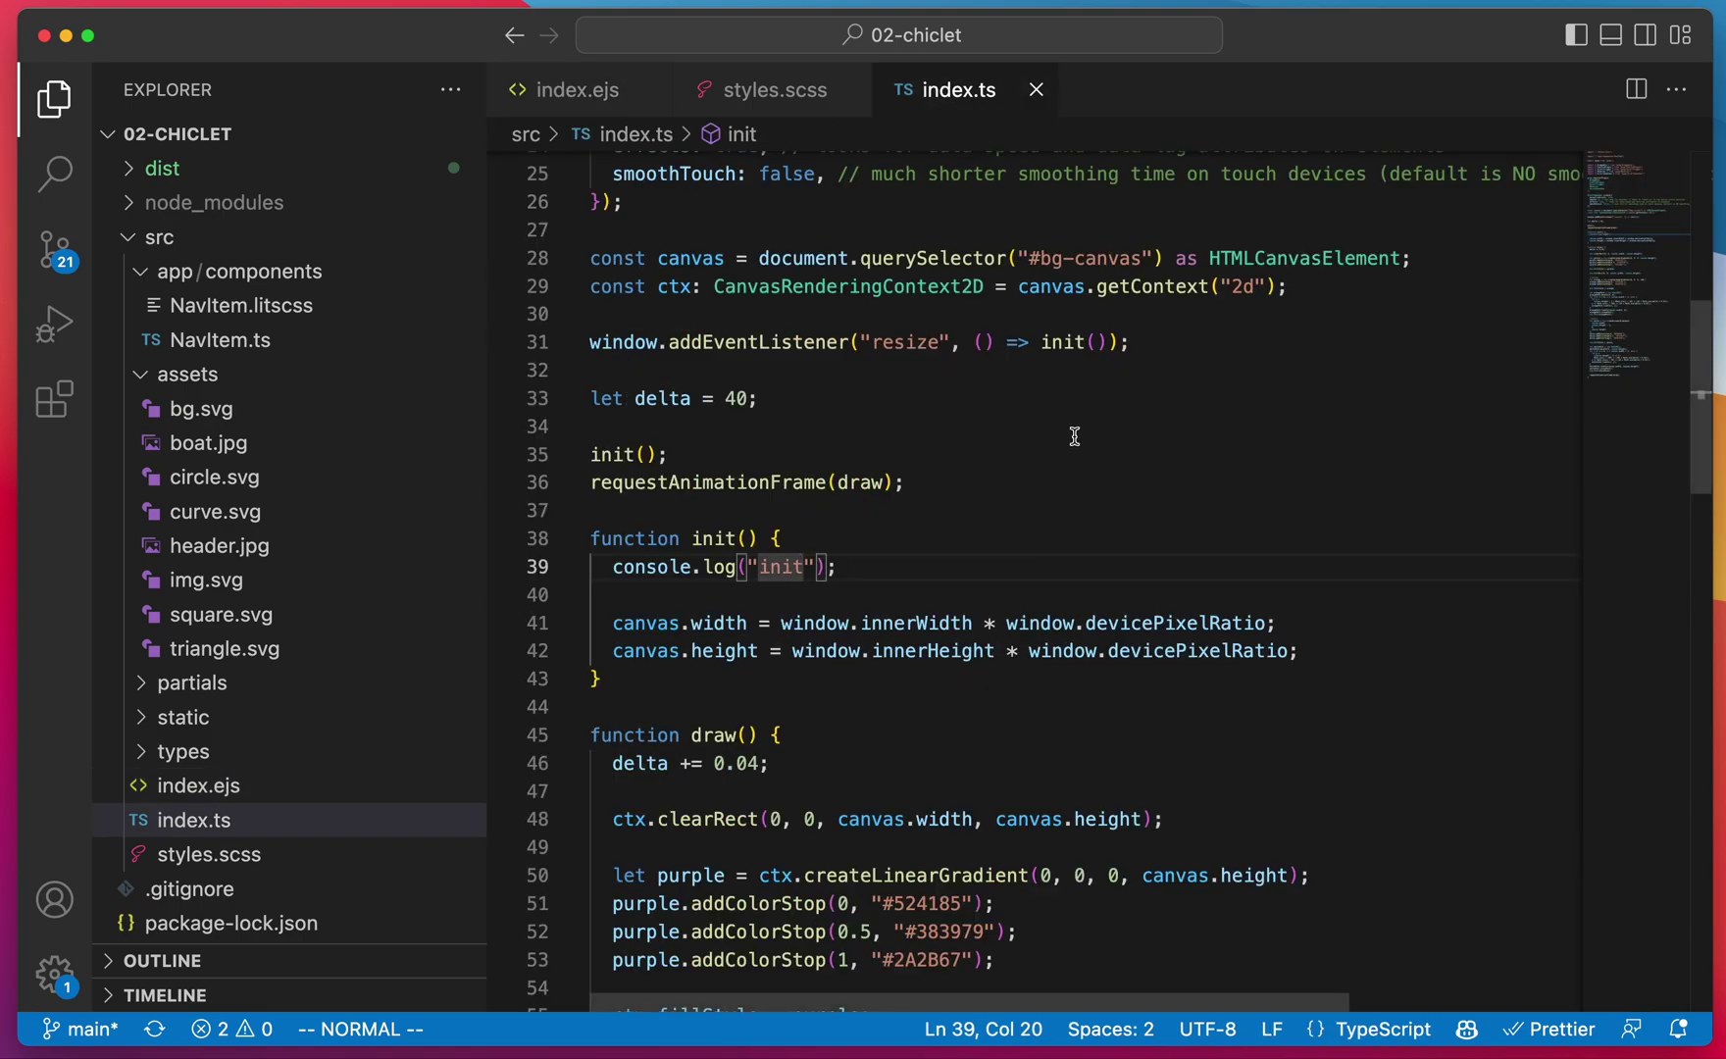
scroll(1075, 436, "down", 2)
scroll(1074, 435, "down", 2)
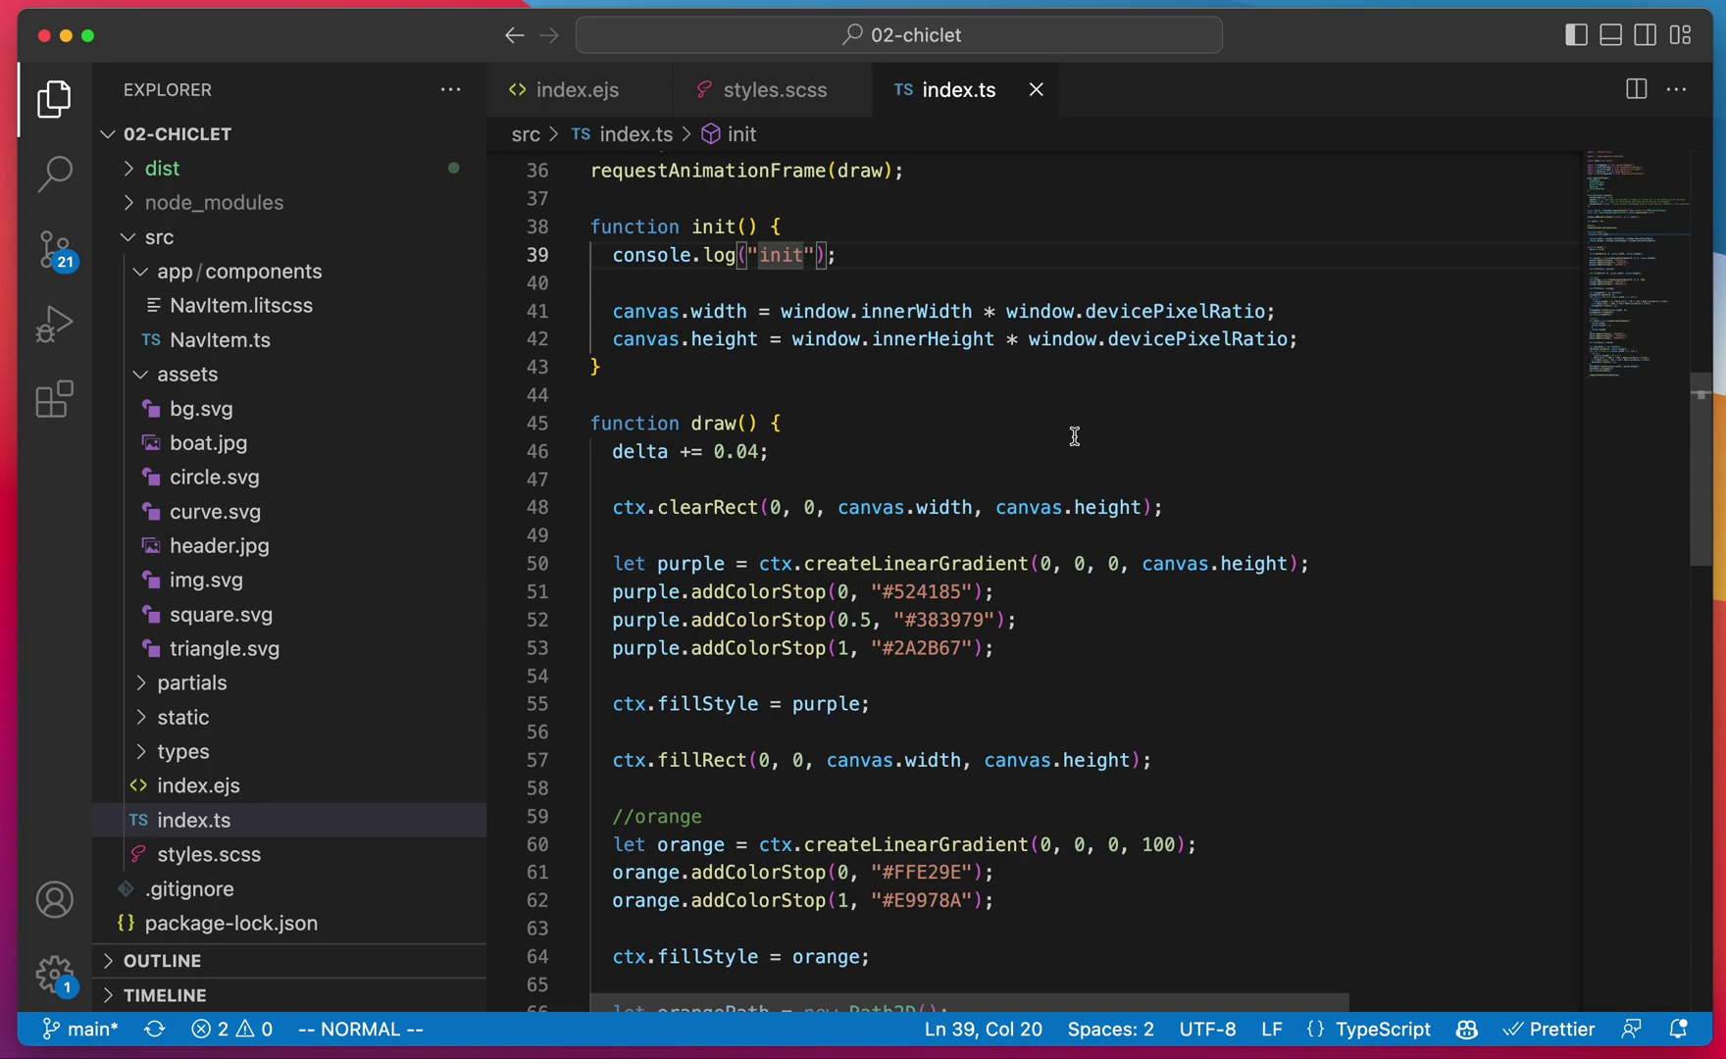
scroll(1075, 436, "down", 4)
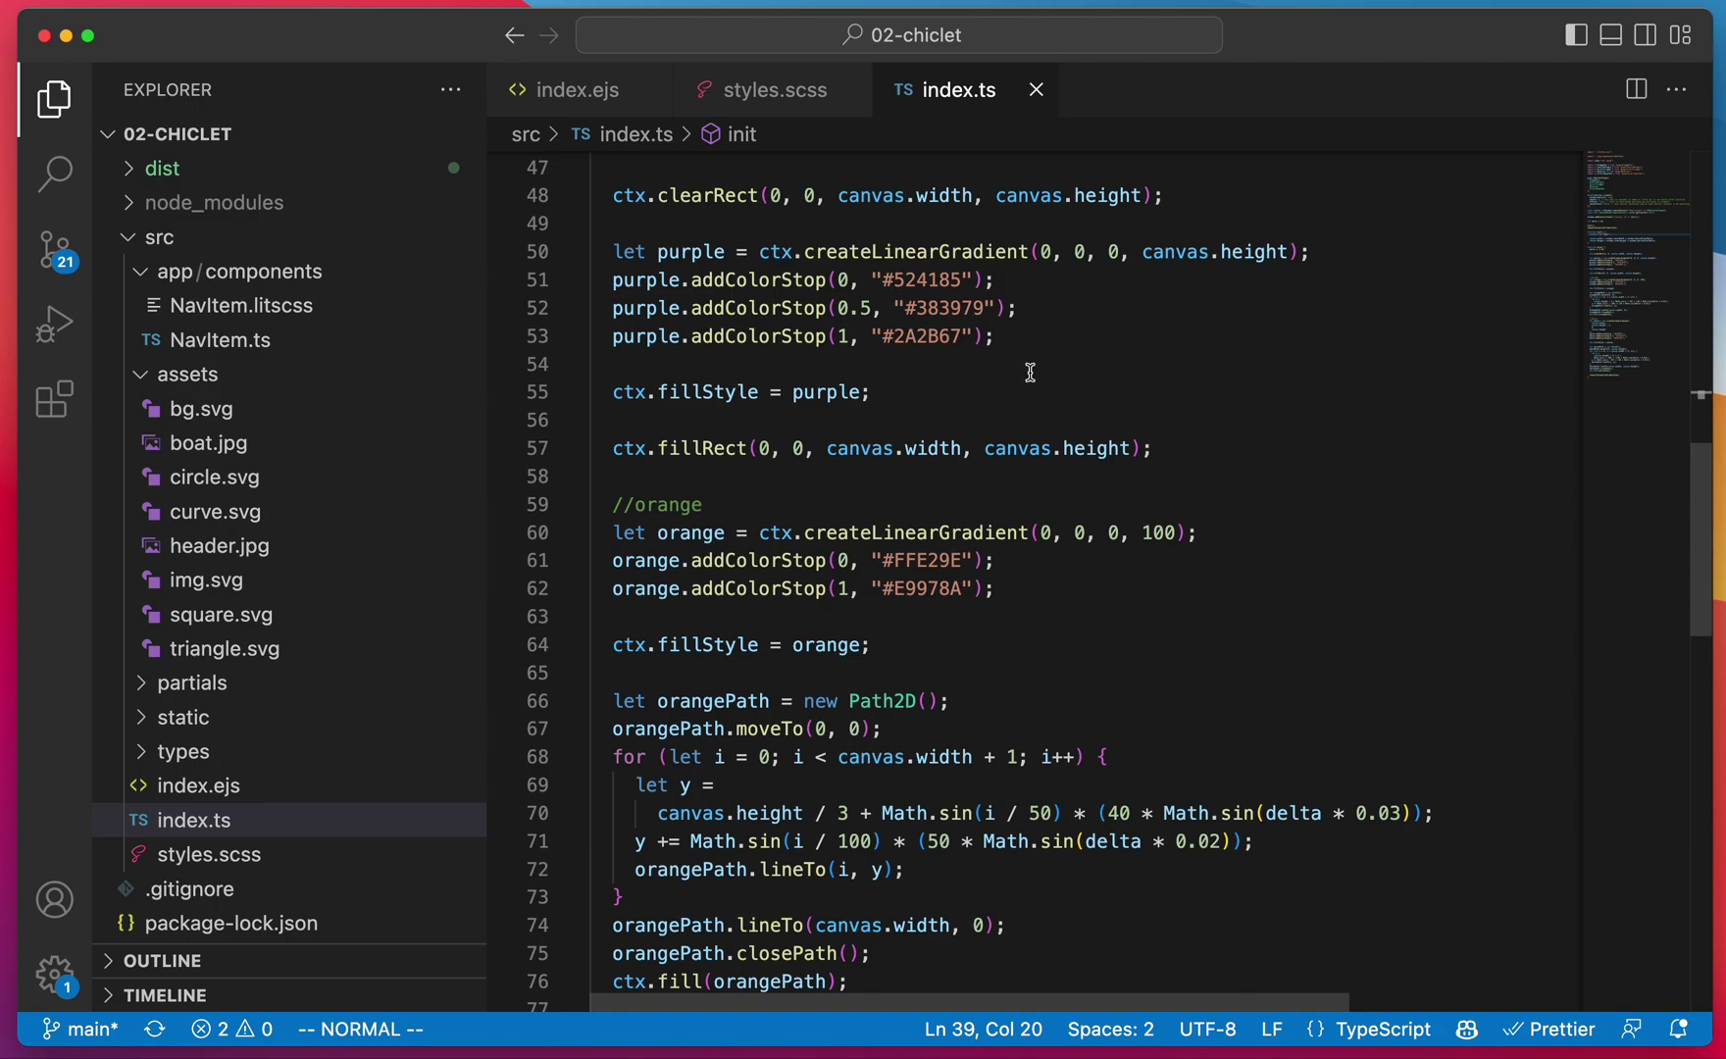
scroll(1030, 372, "down", 2)
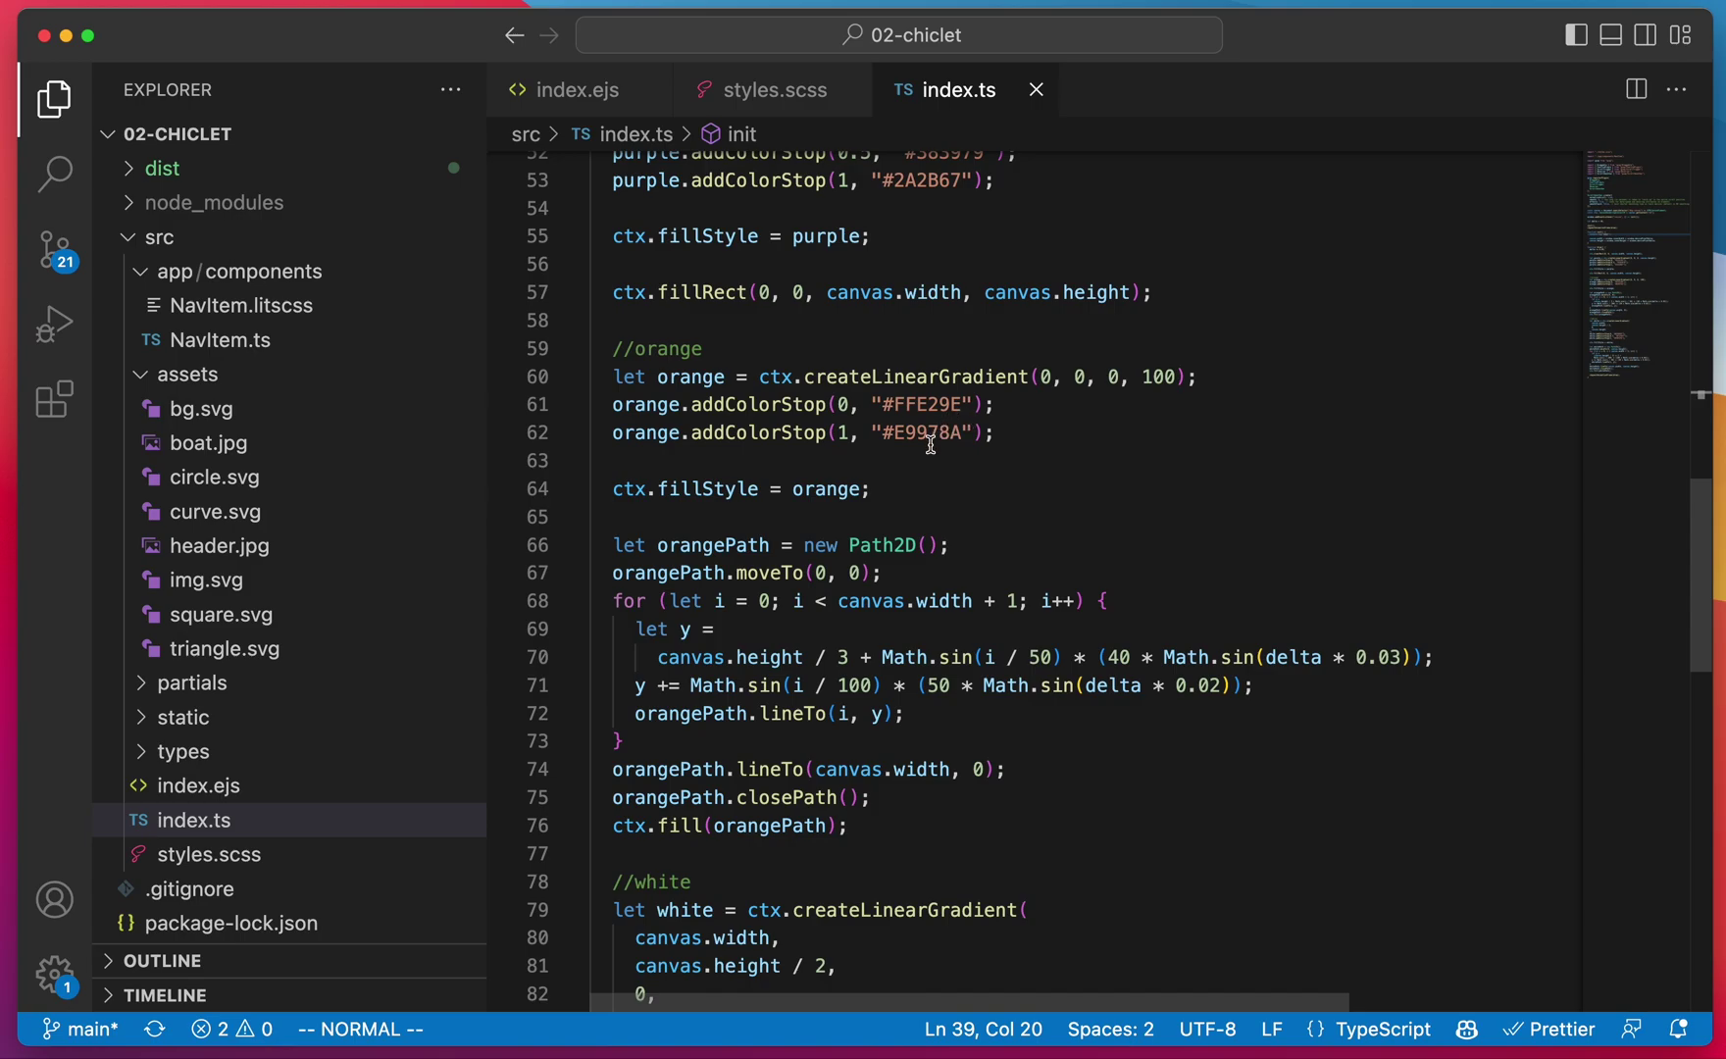
scroll(931, 444, "down", 4)
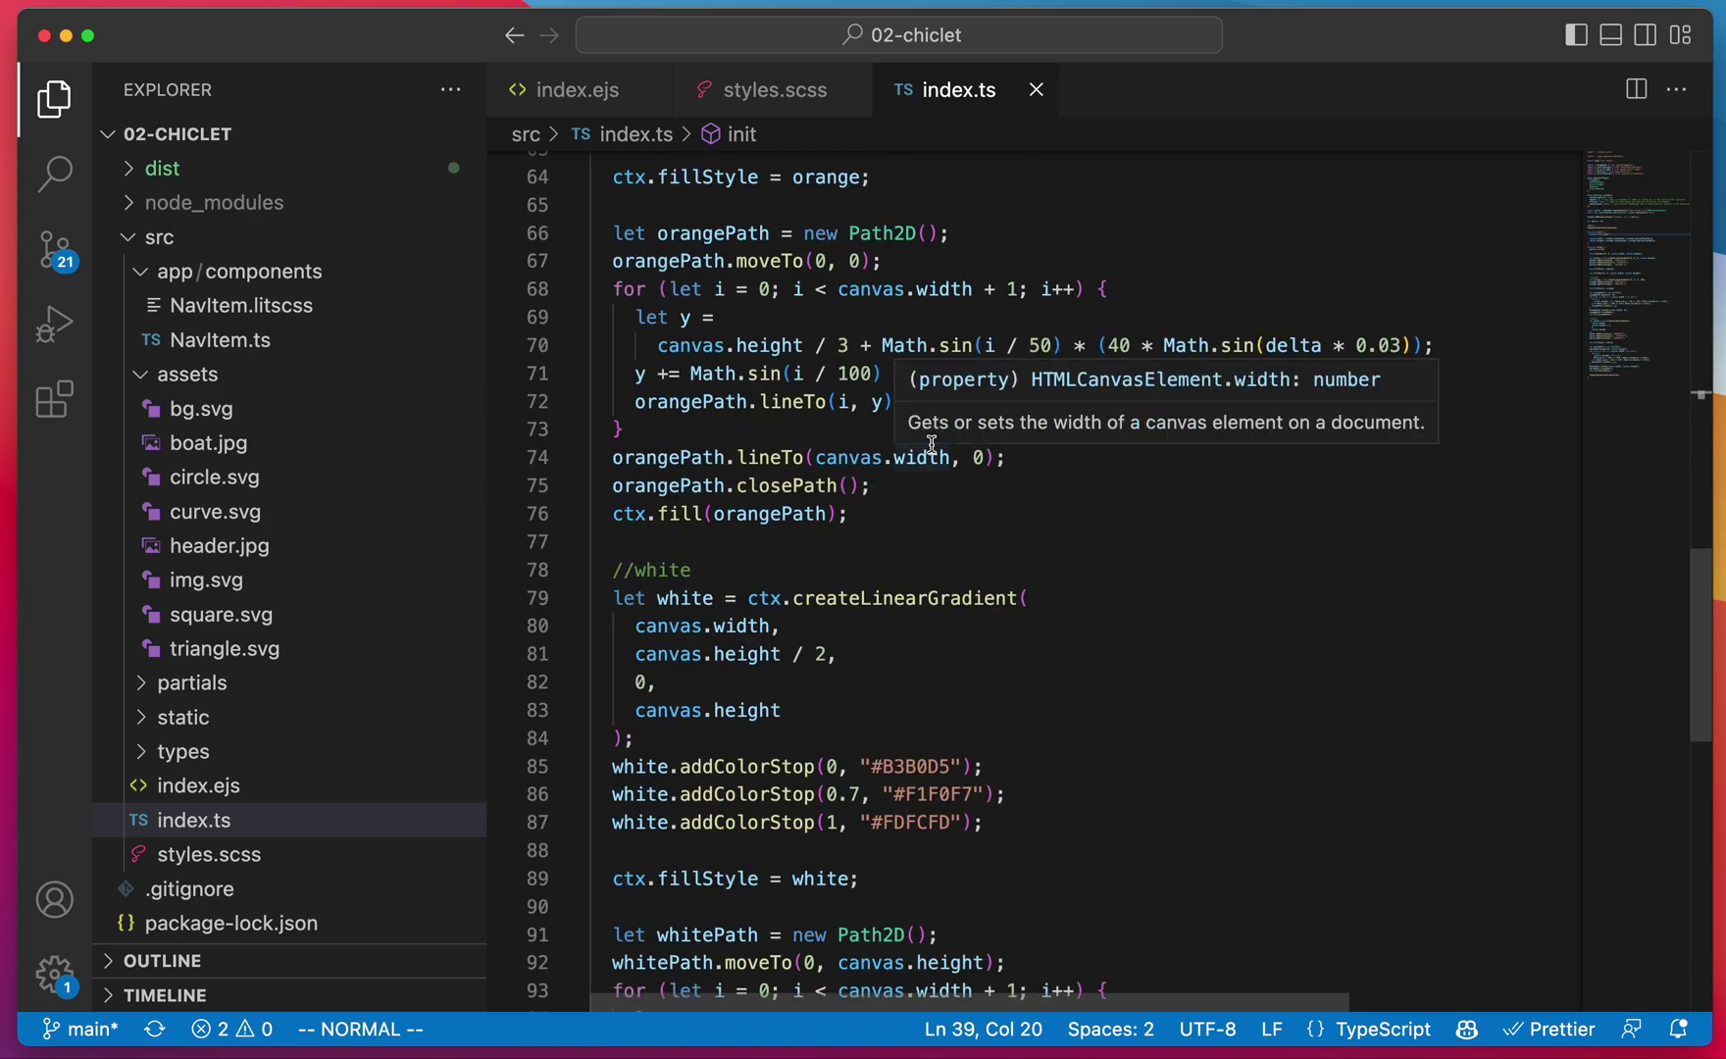
scroll(931, 444, "down", 2)
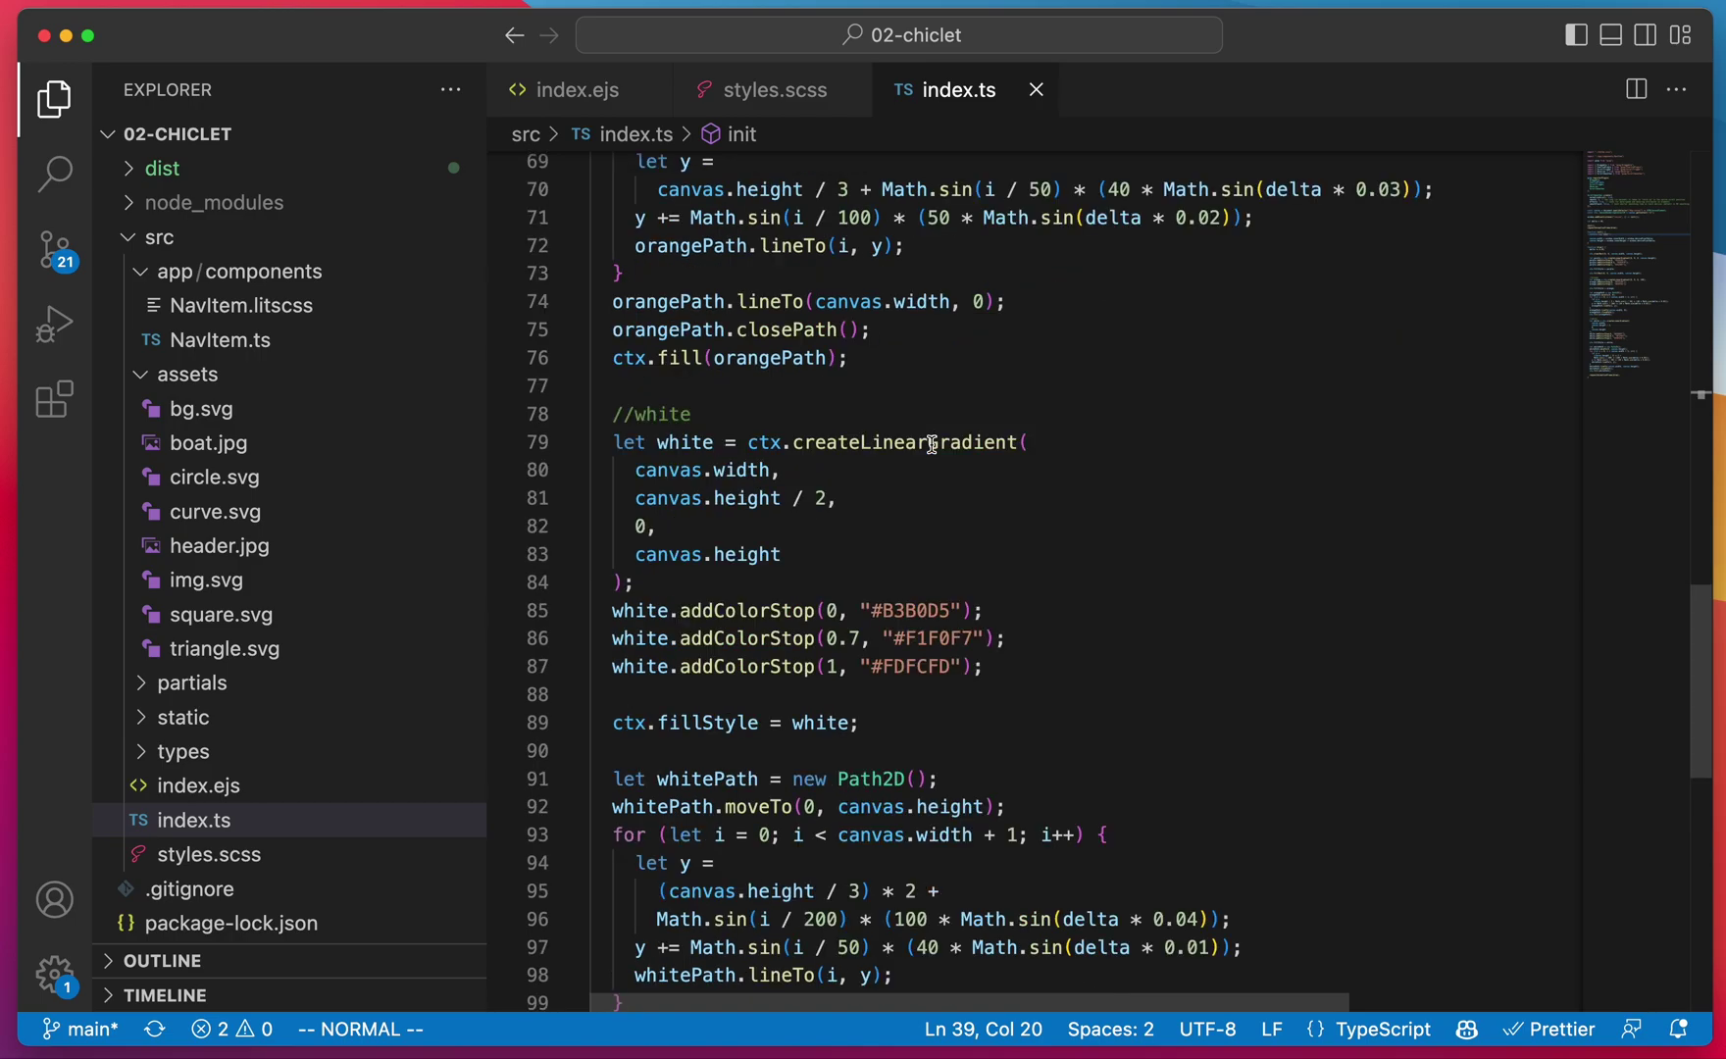
scroll(930, 444, "down", 2)
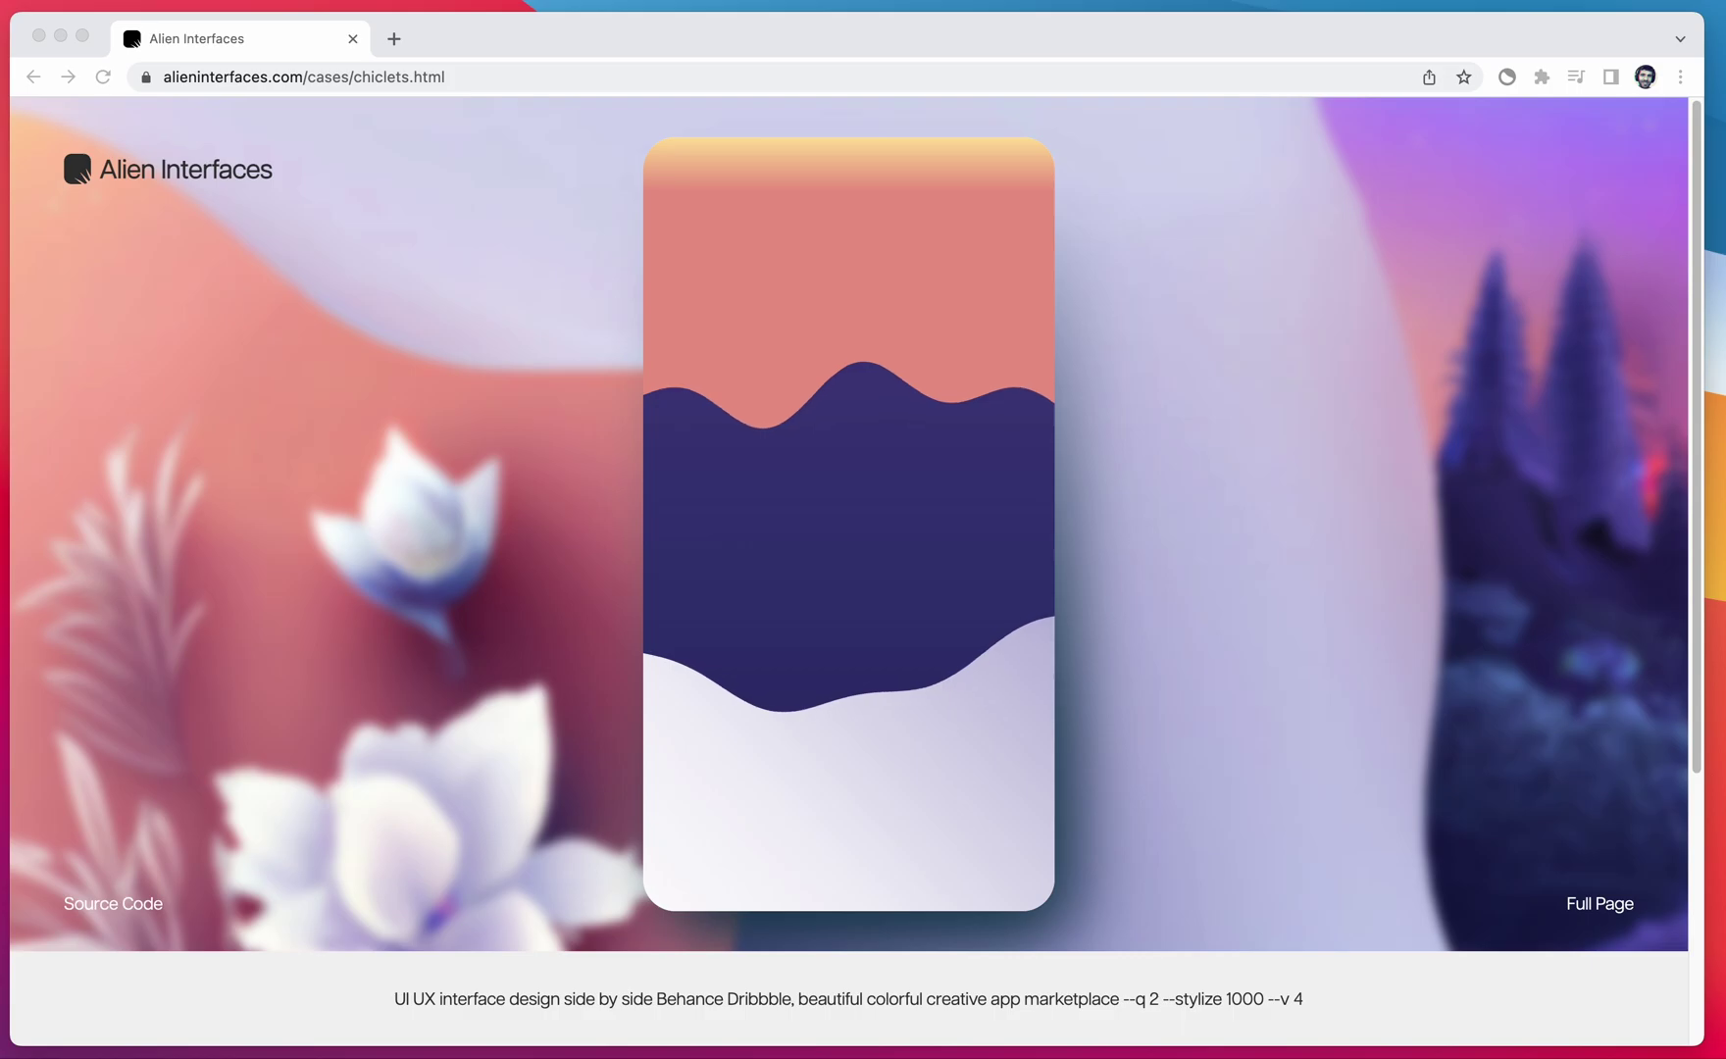
Review the Chateaus listing cards on the chiclets page in the browser and try the Pine Mountain card's Buy button.
scroll(878, 368, "down", 3)
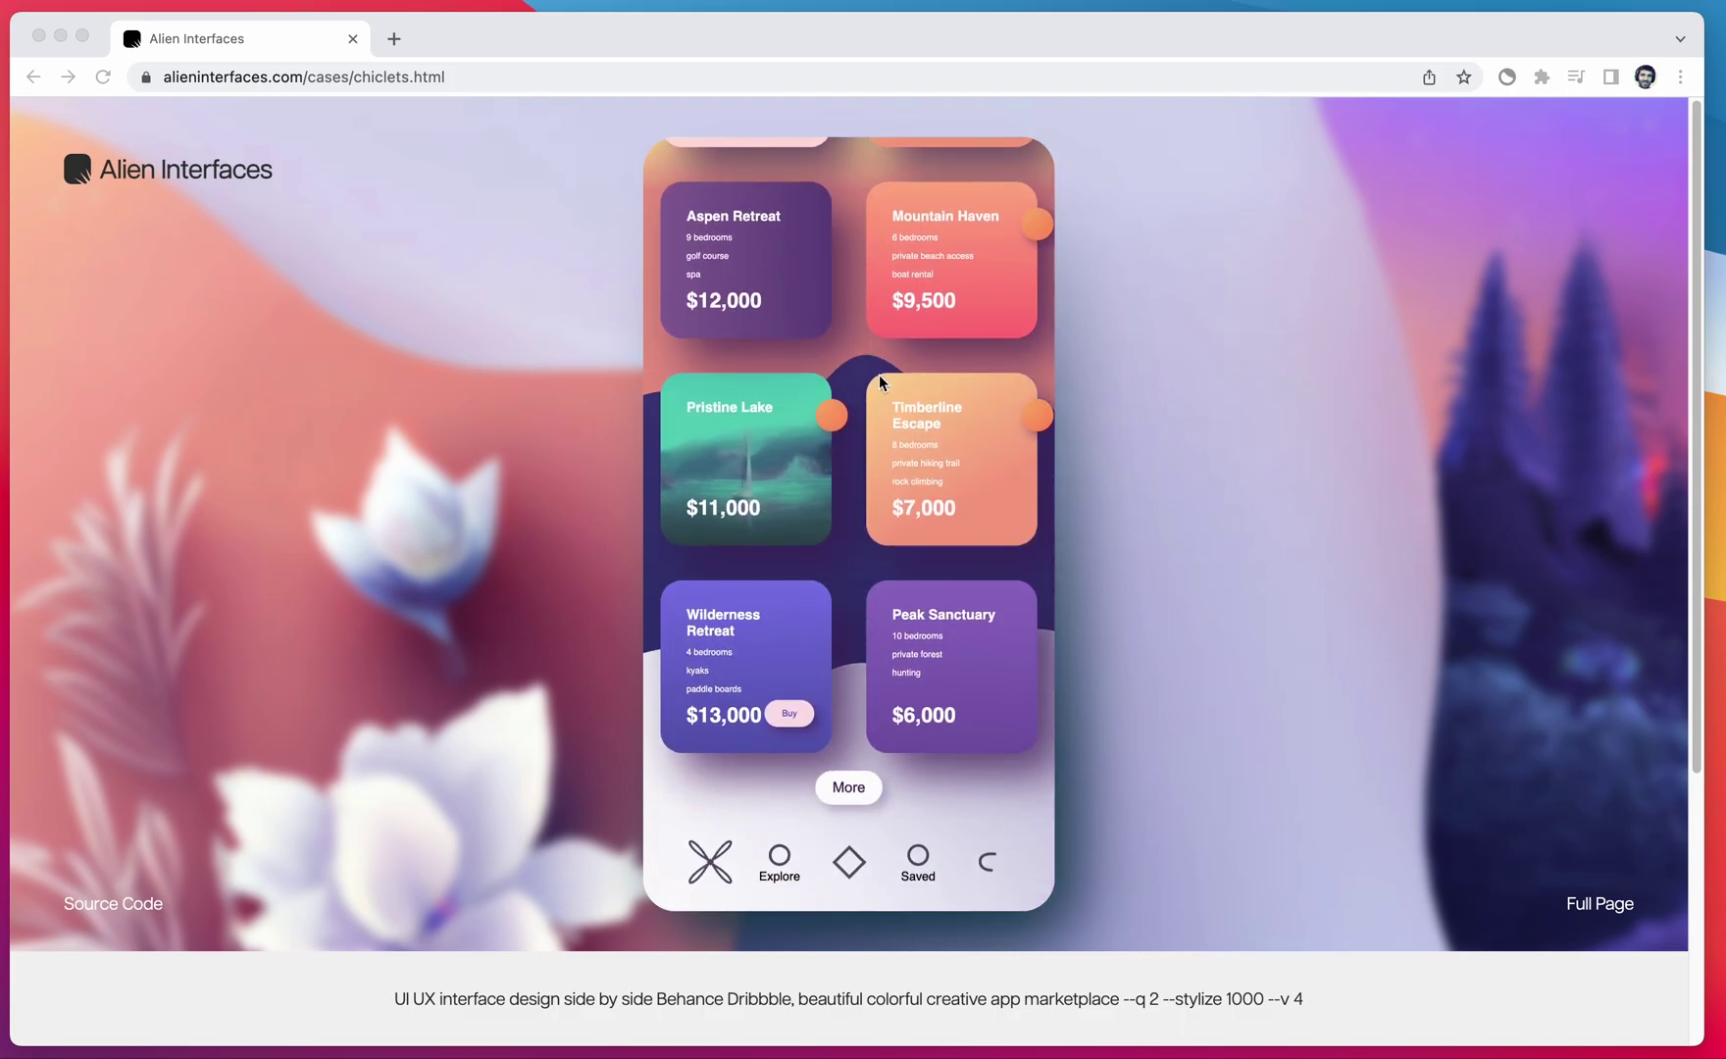
scroll(878, 374, "up", 3)
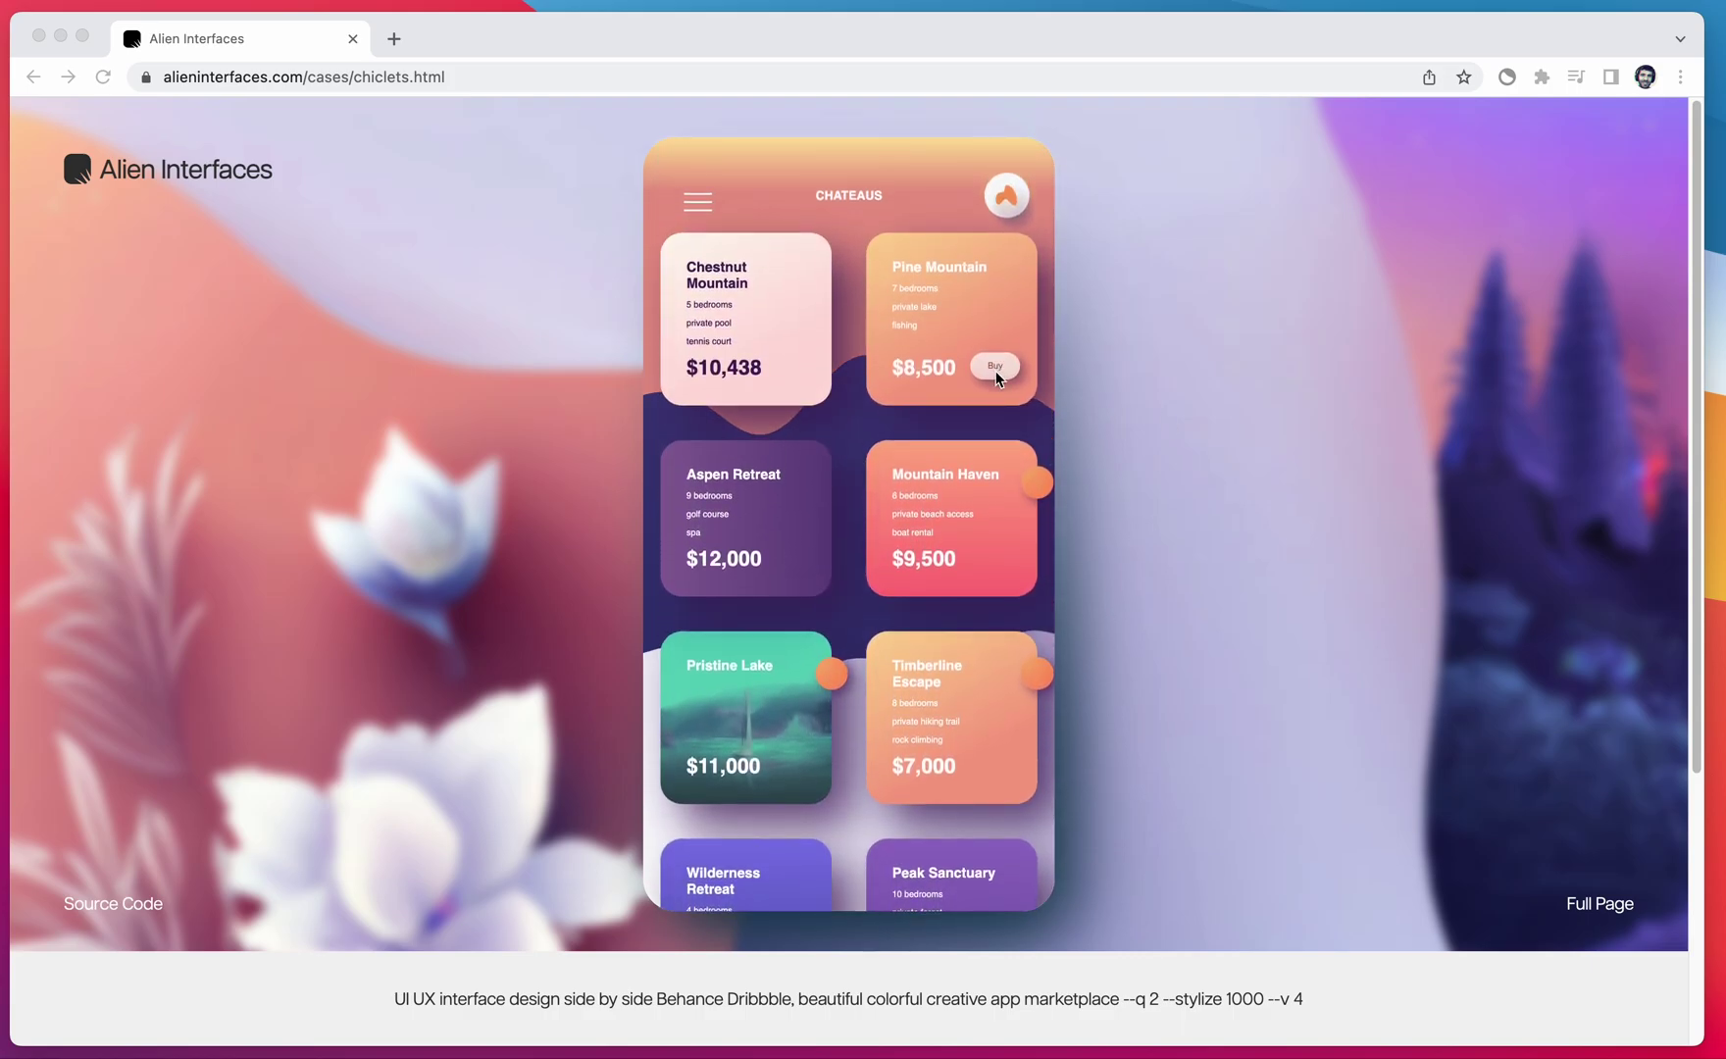
left_click(995, 371)
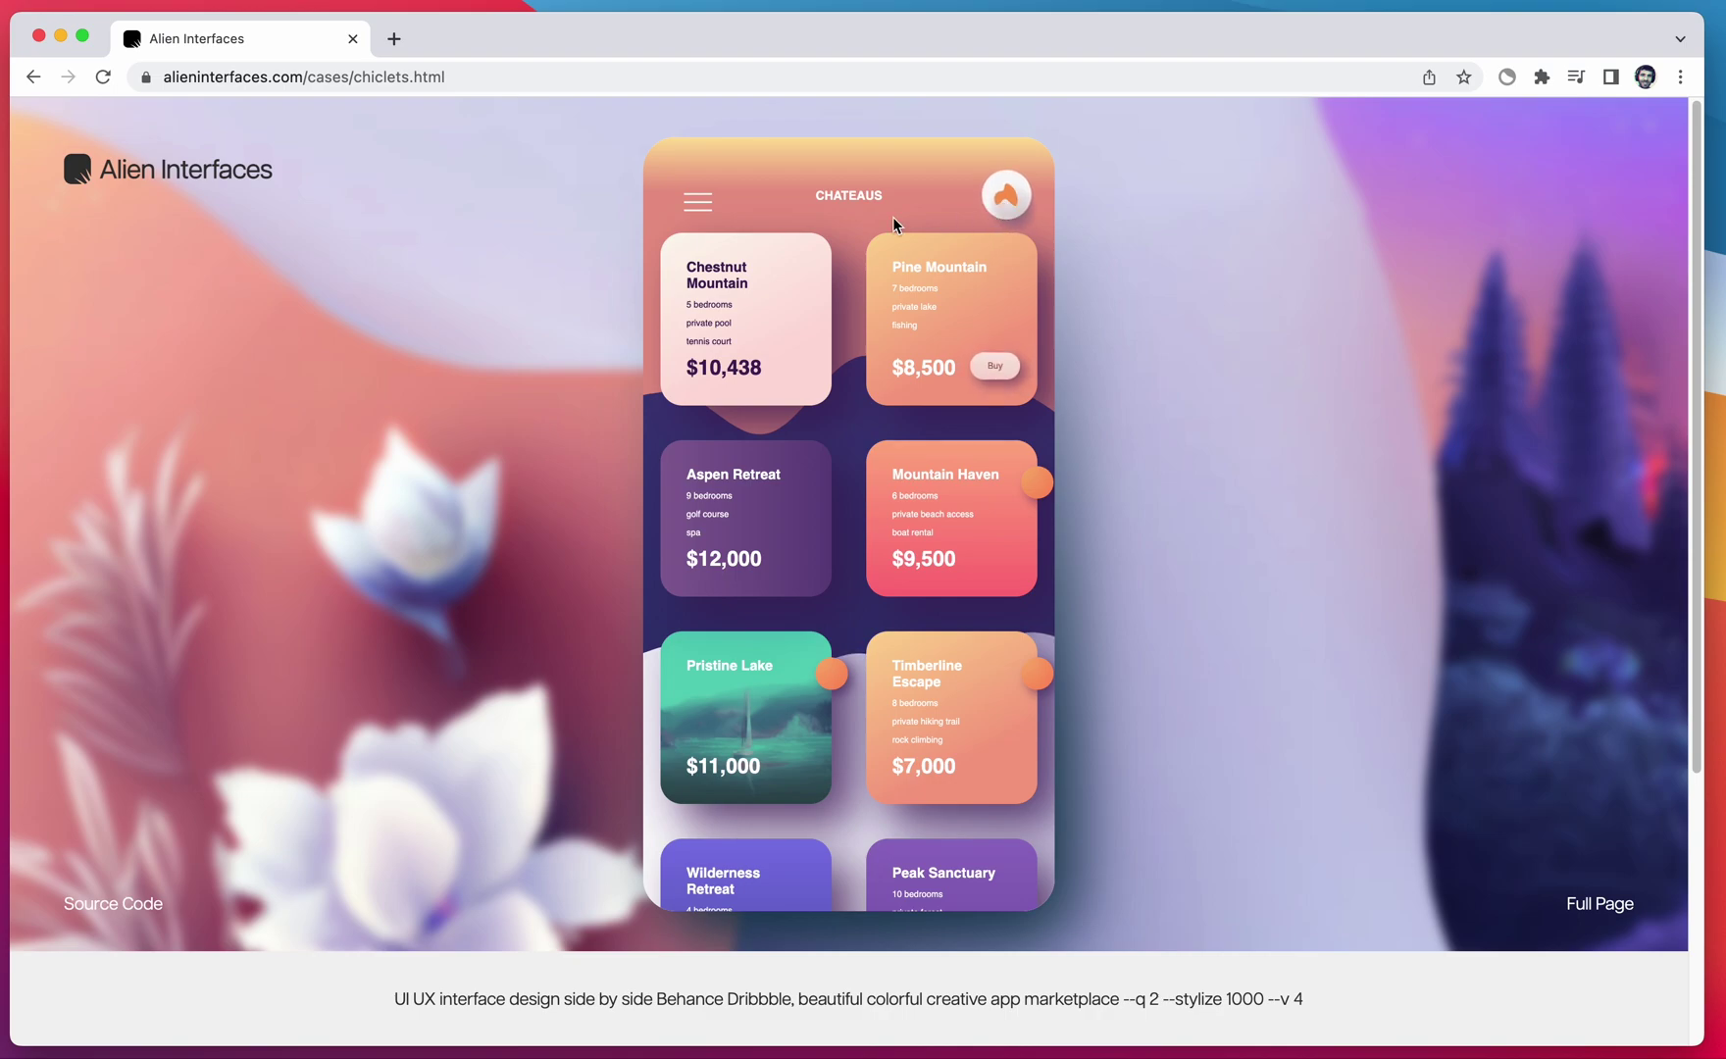
scroll(901, 615, "down", 3)
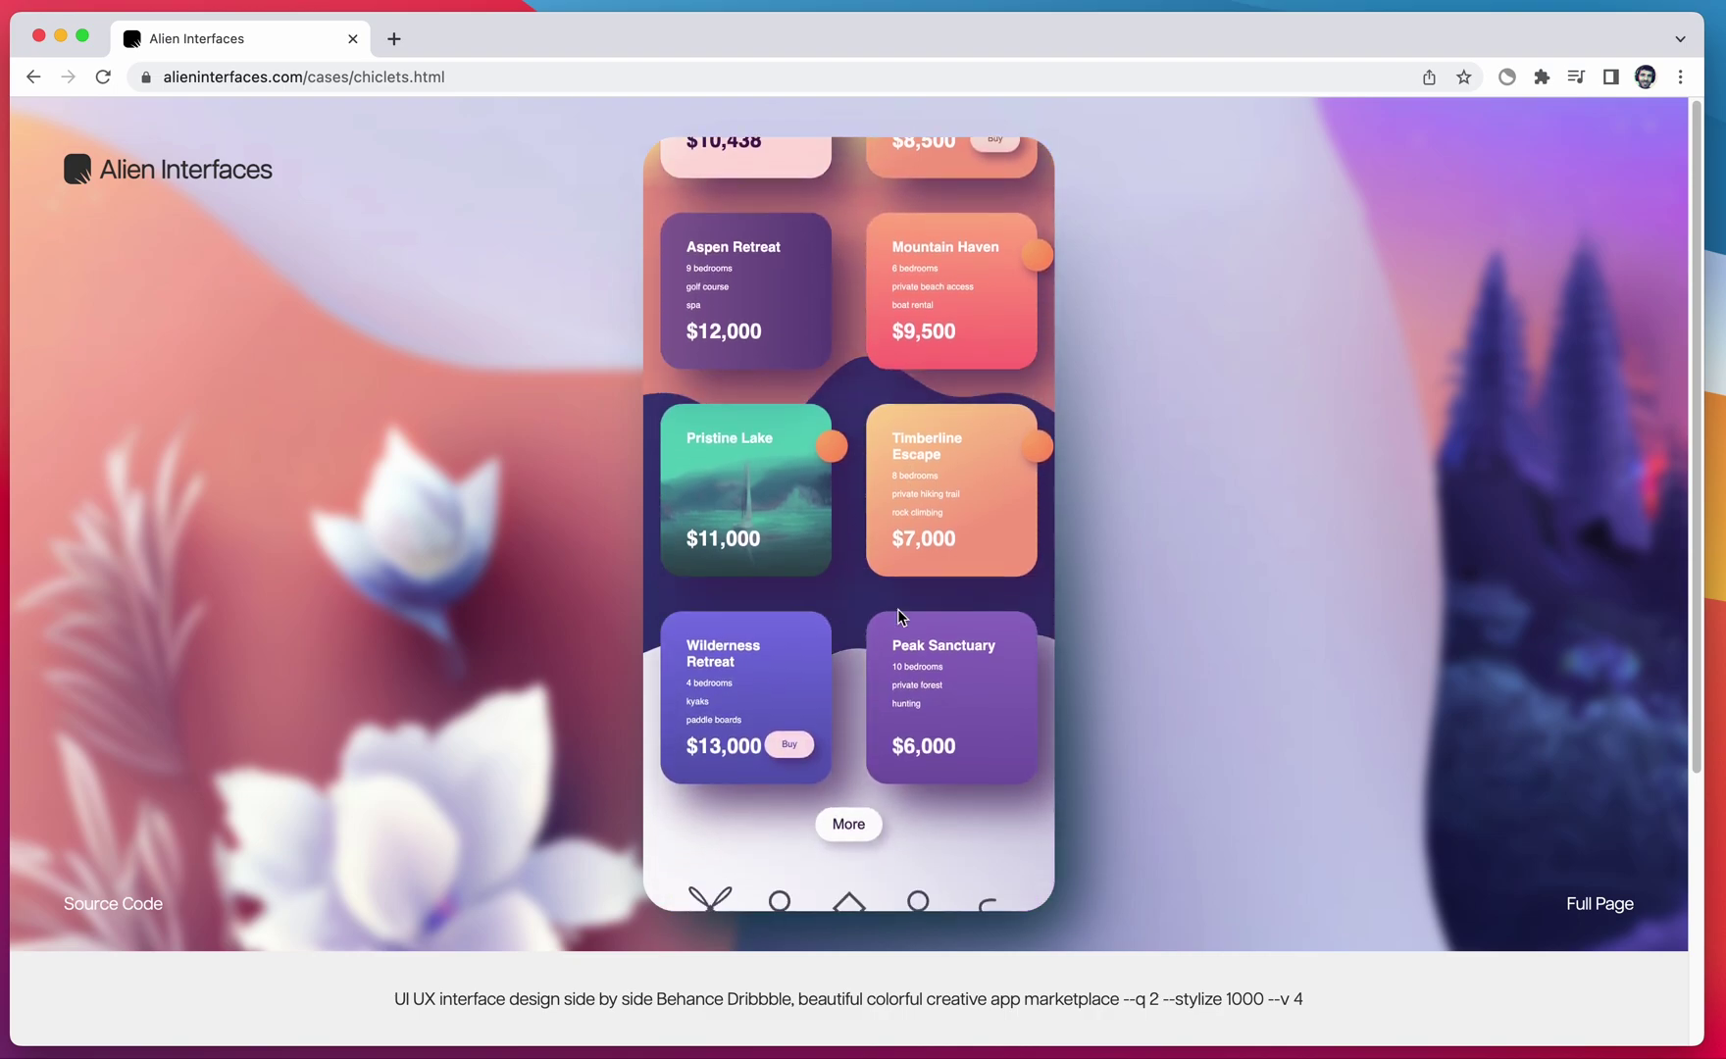